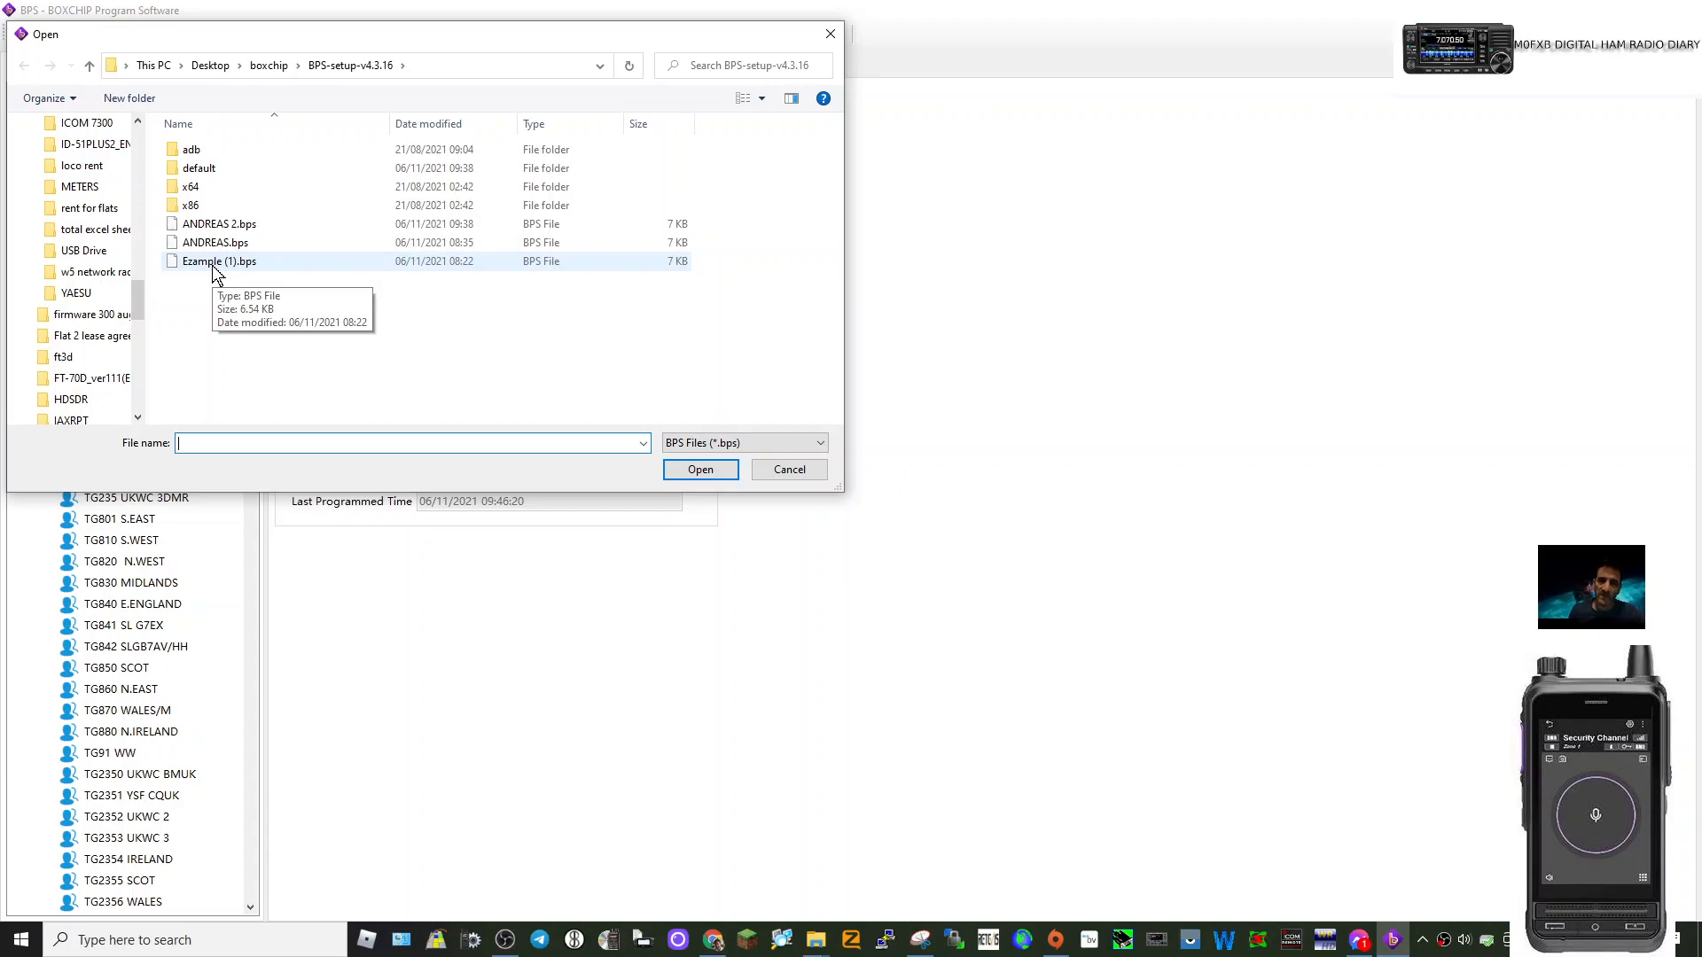
Open the Ezample (1).bps codeplug file from the BPS-setup-v4.3.16 folder.
left_click(212, 266)
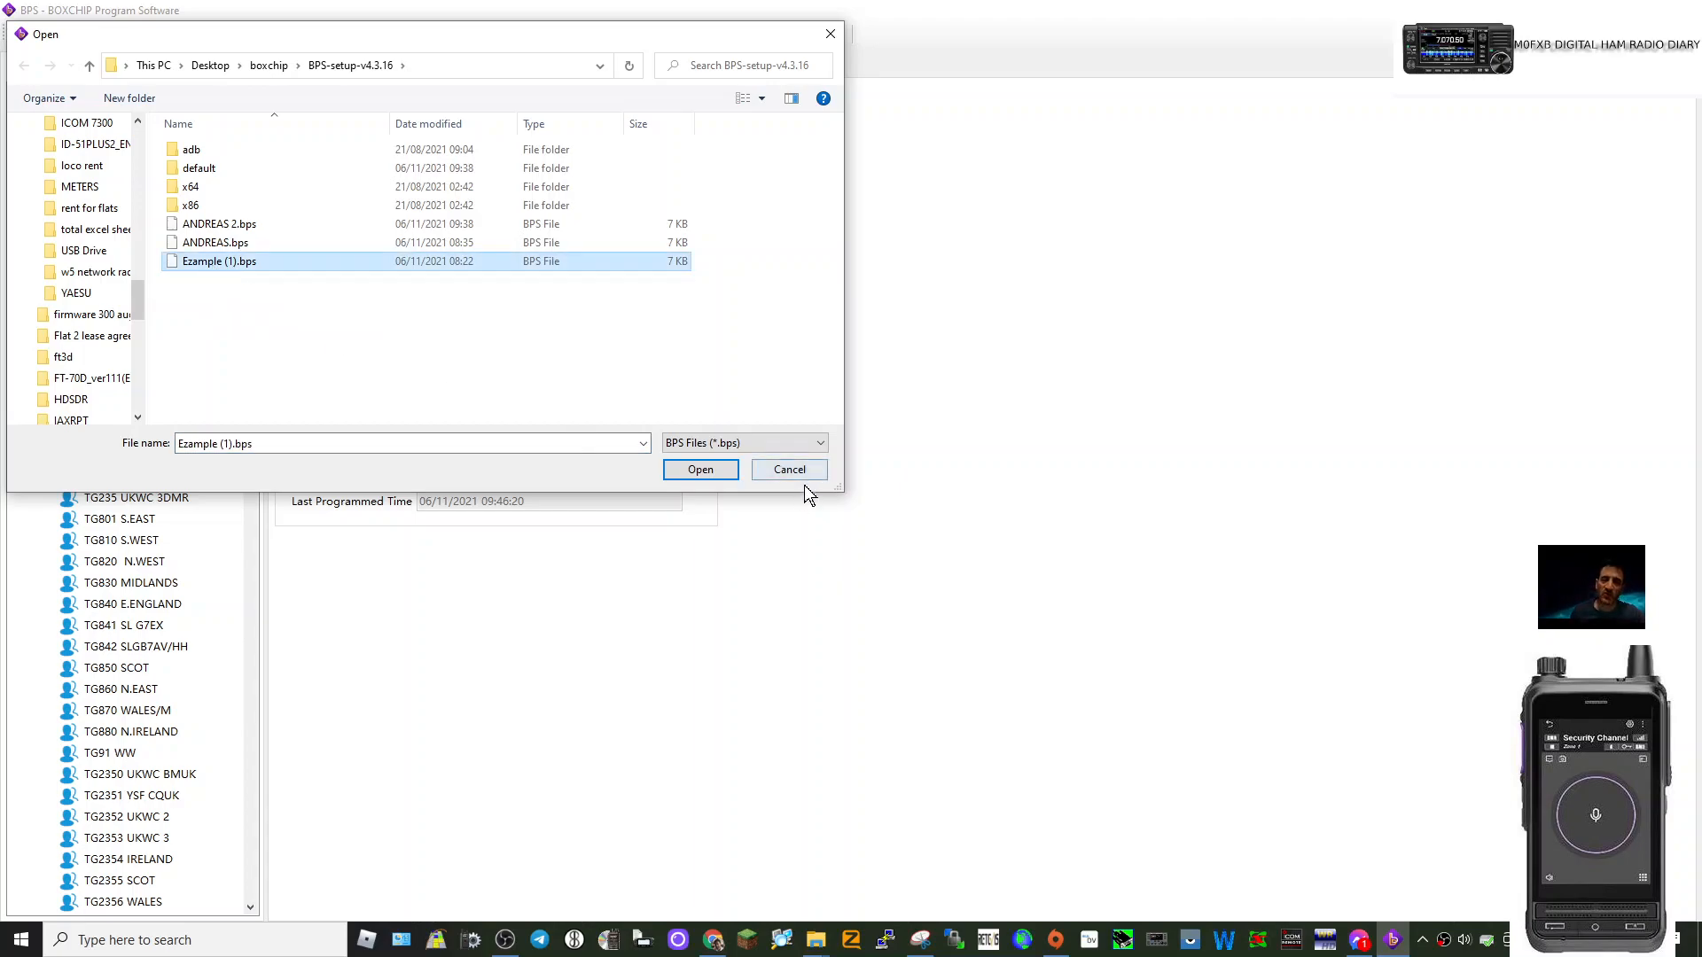
left_click(697, 473)
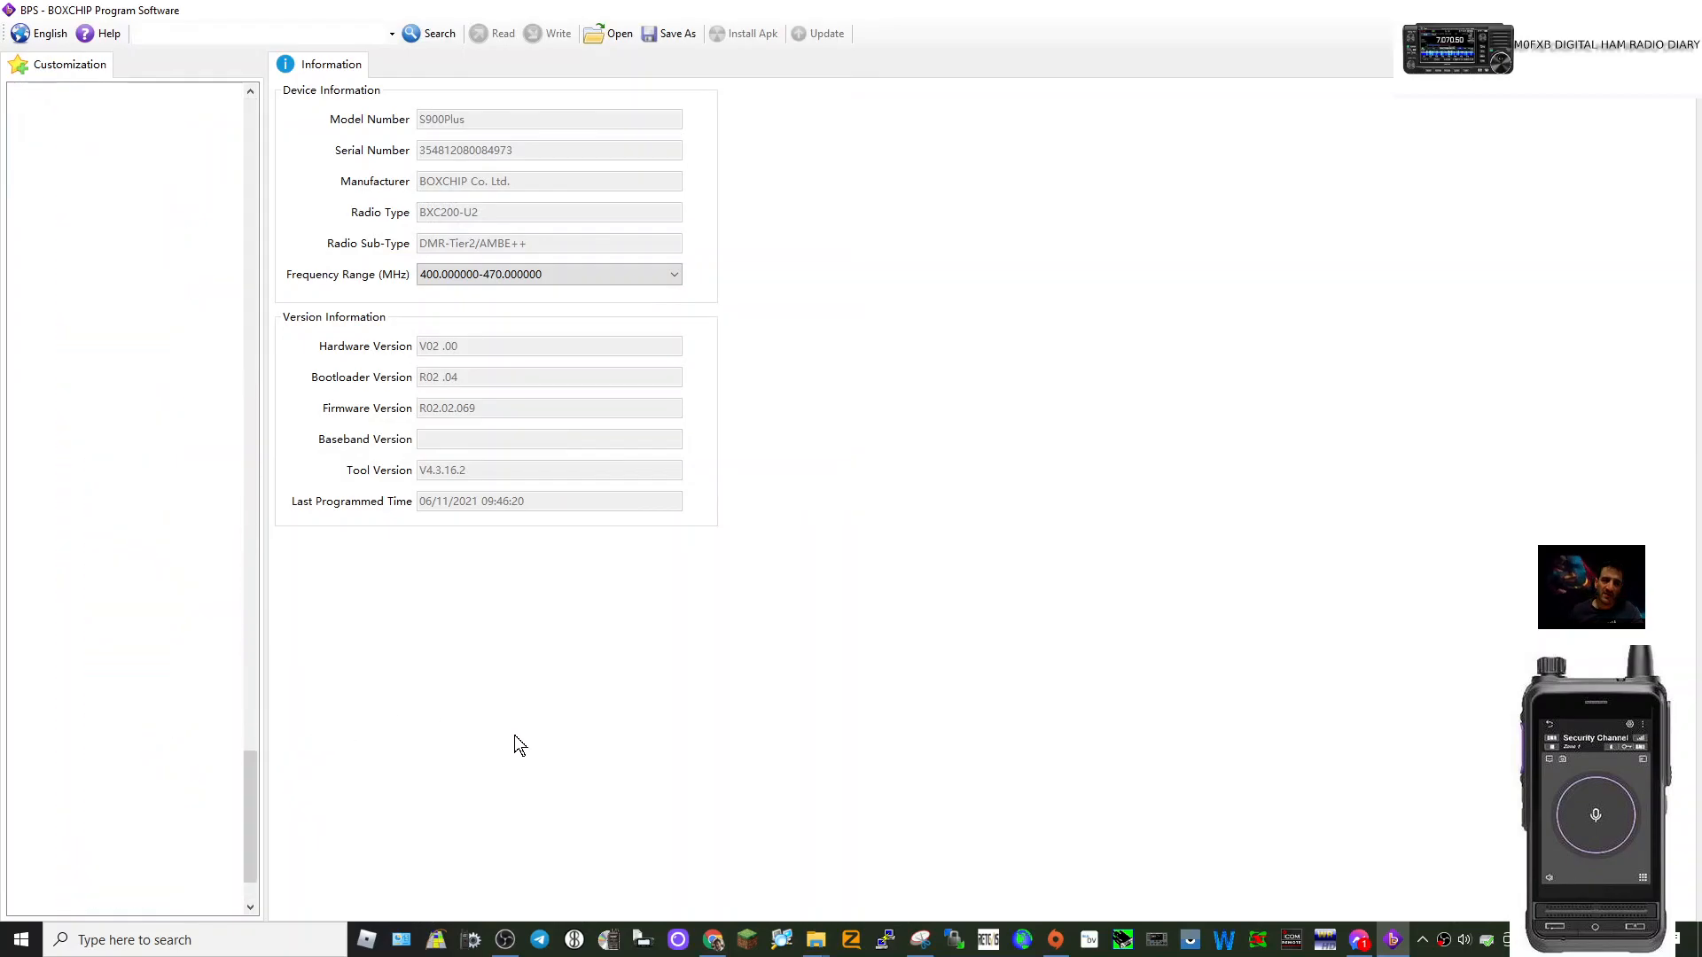
scroll(177, 479, "up", 15)
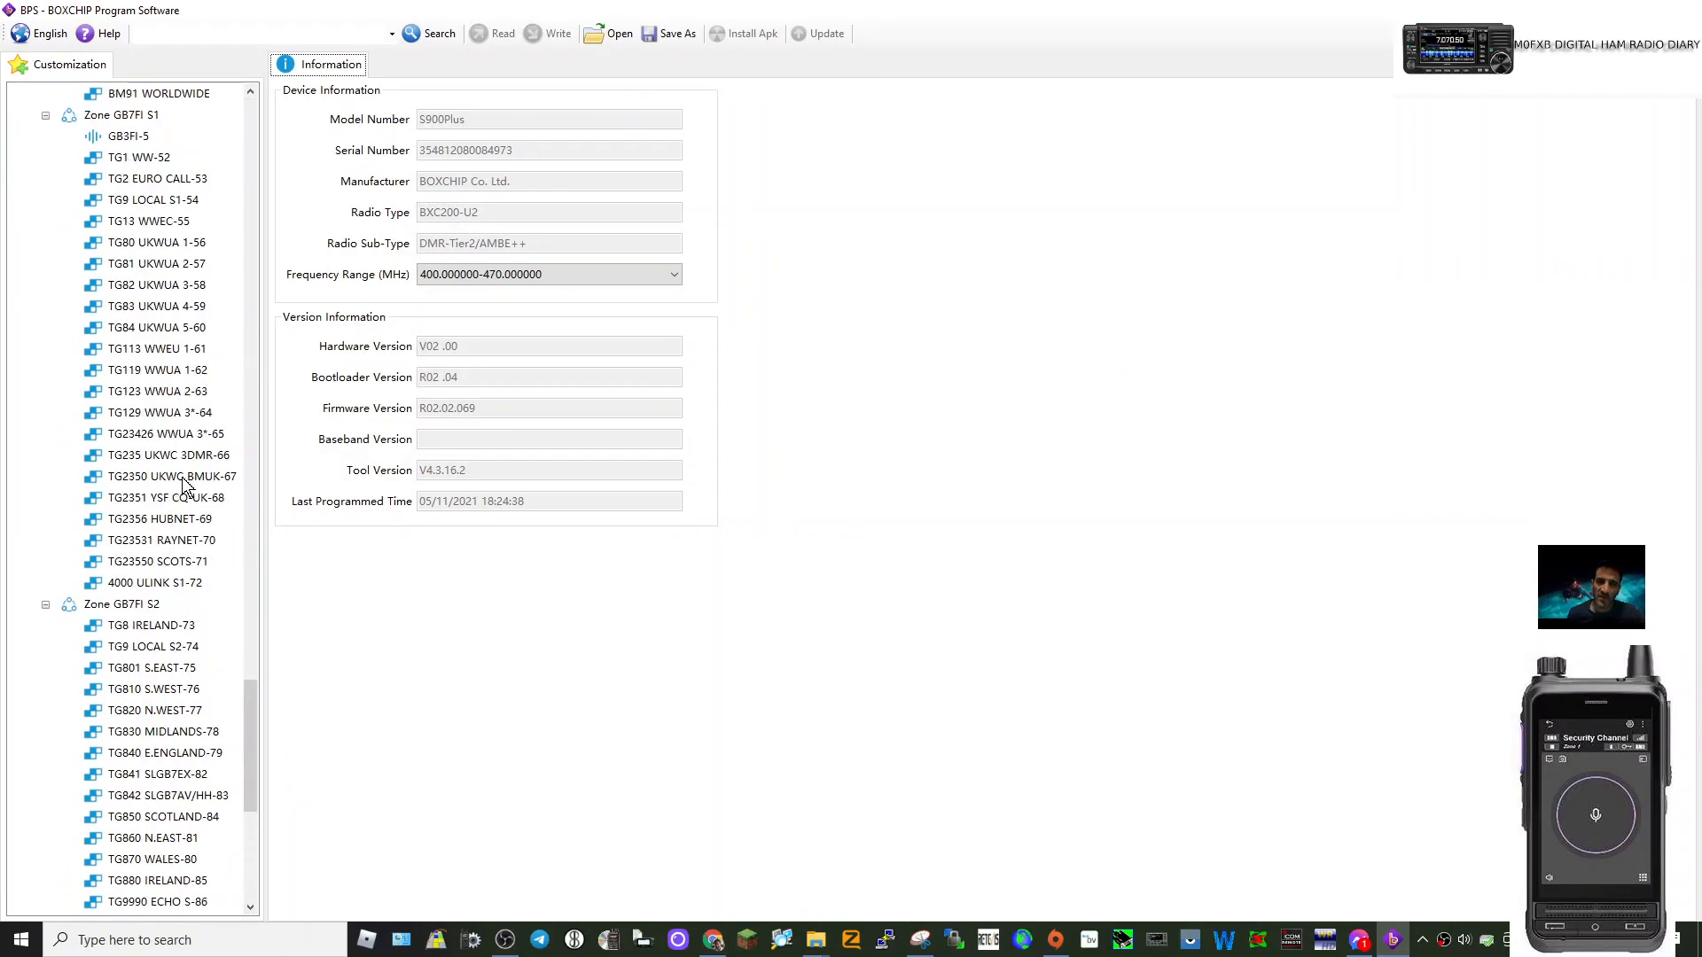
scroll(188, 422, "up", 20)
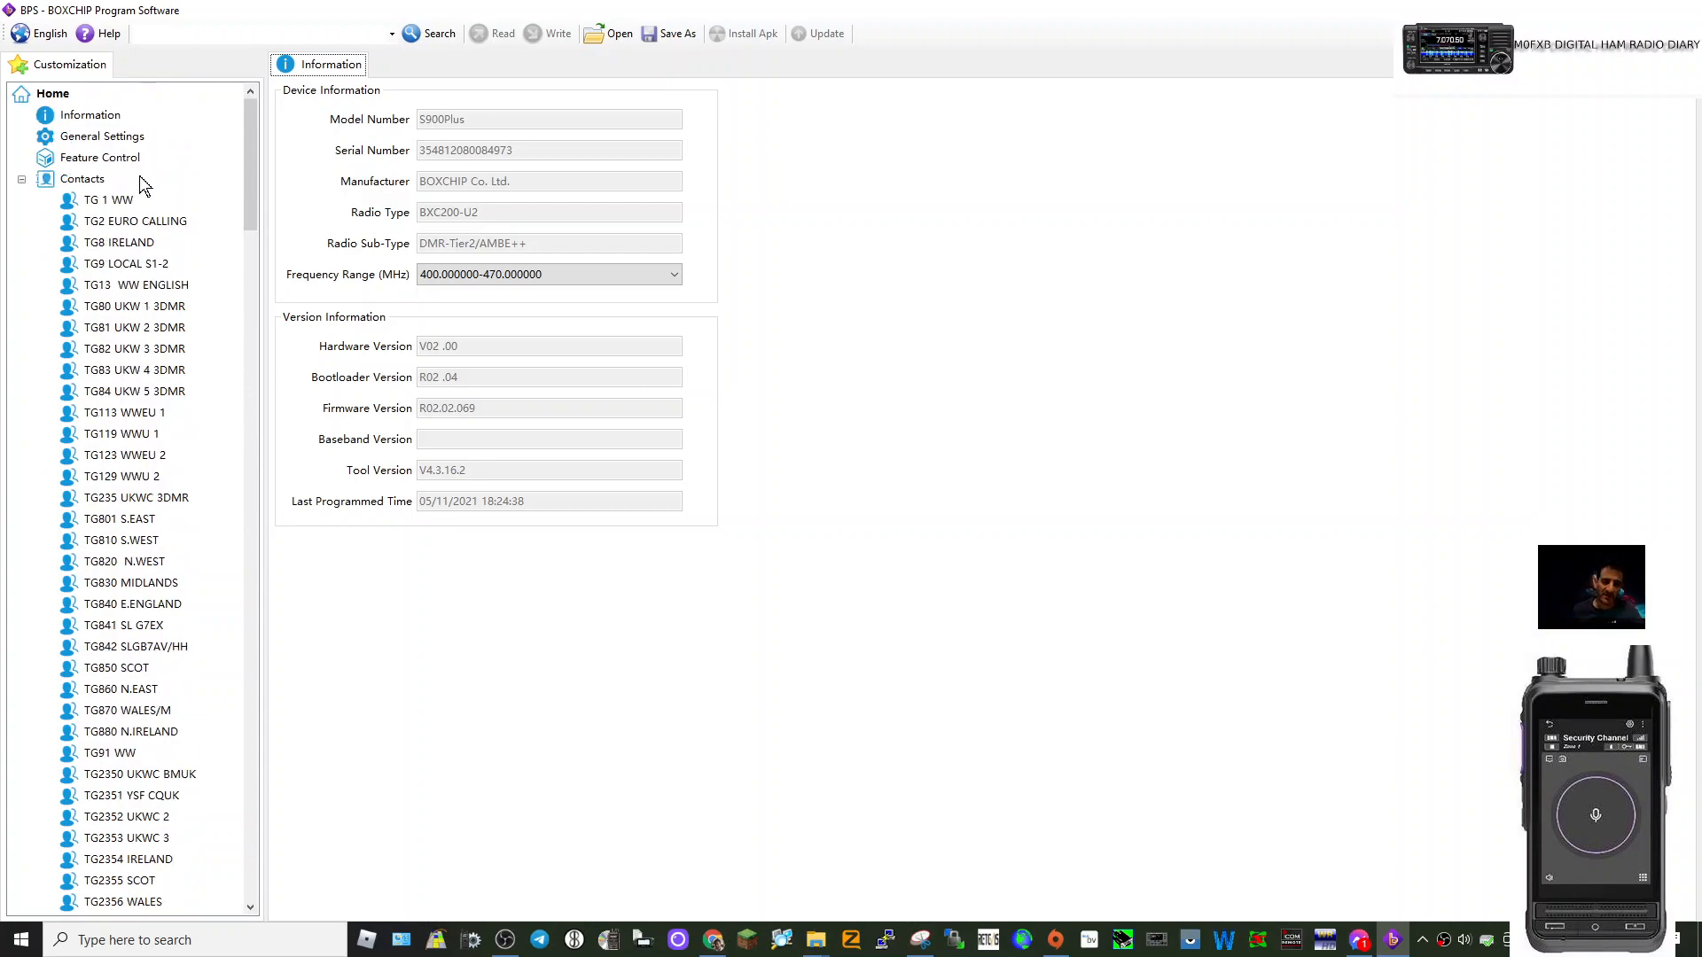
Enter the operator's DMR ID as the Local ID in General Settings and show the Contacts page.
left_click(94, 138)
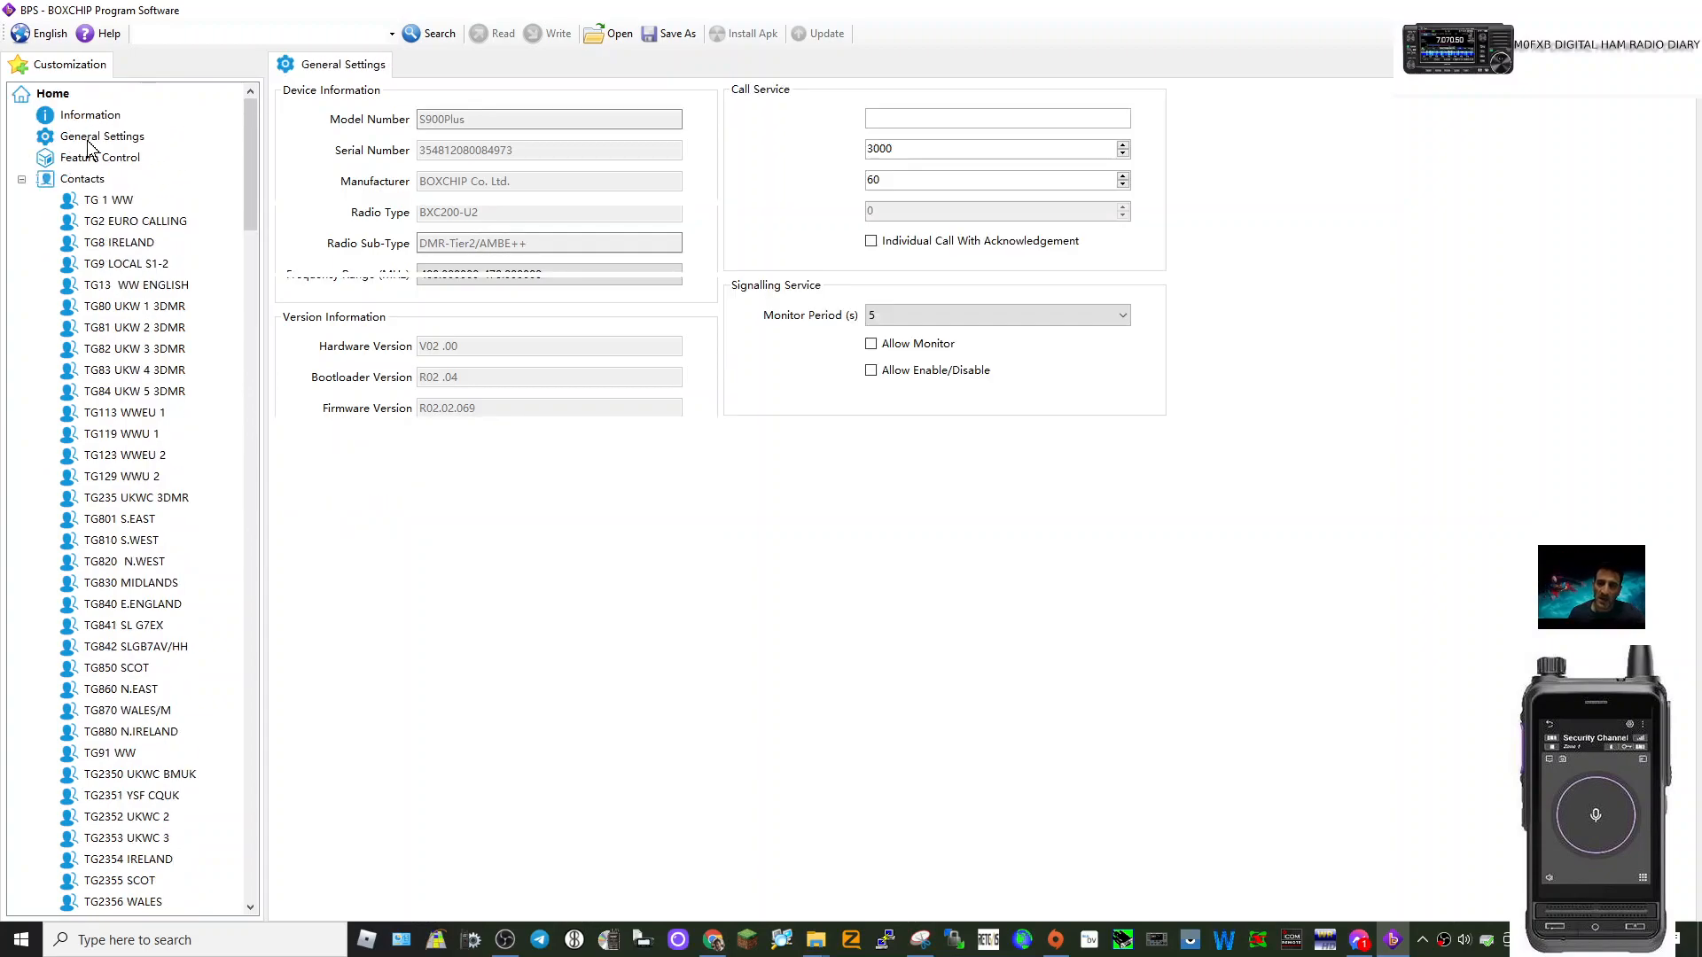
left_click(423, 119)
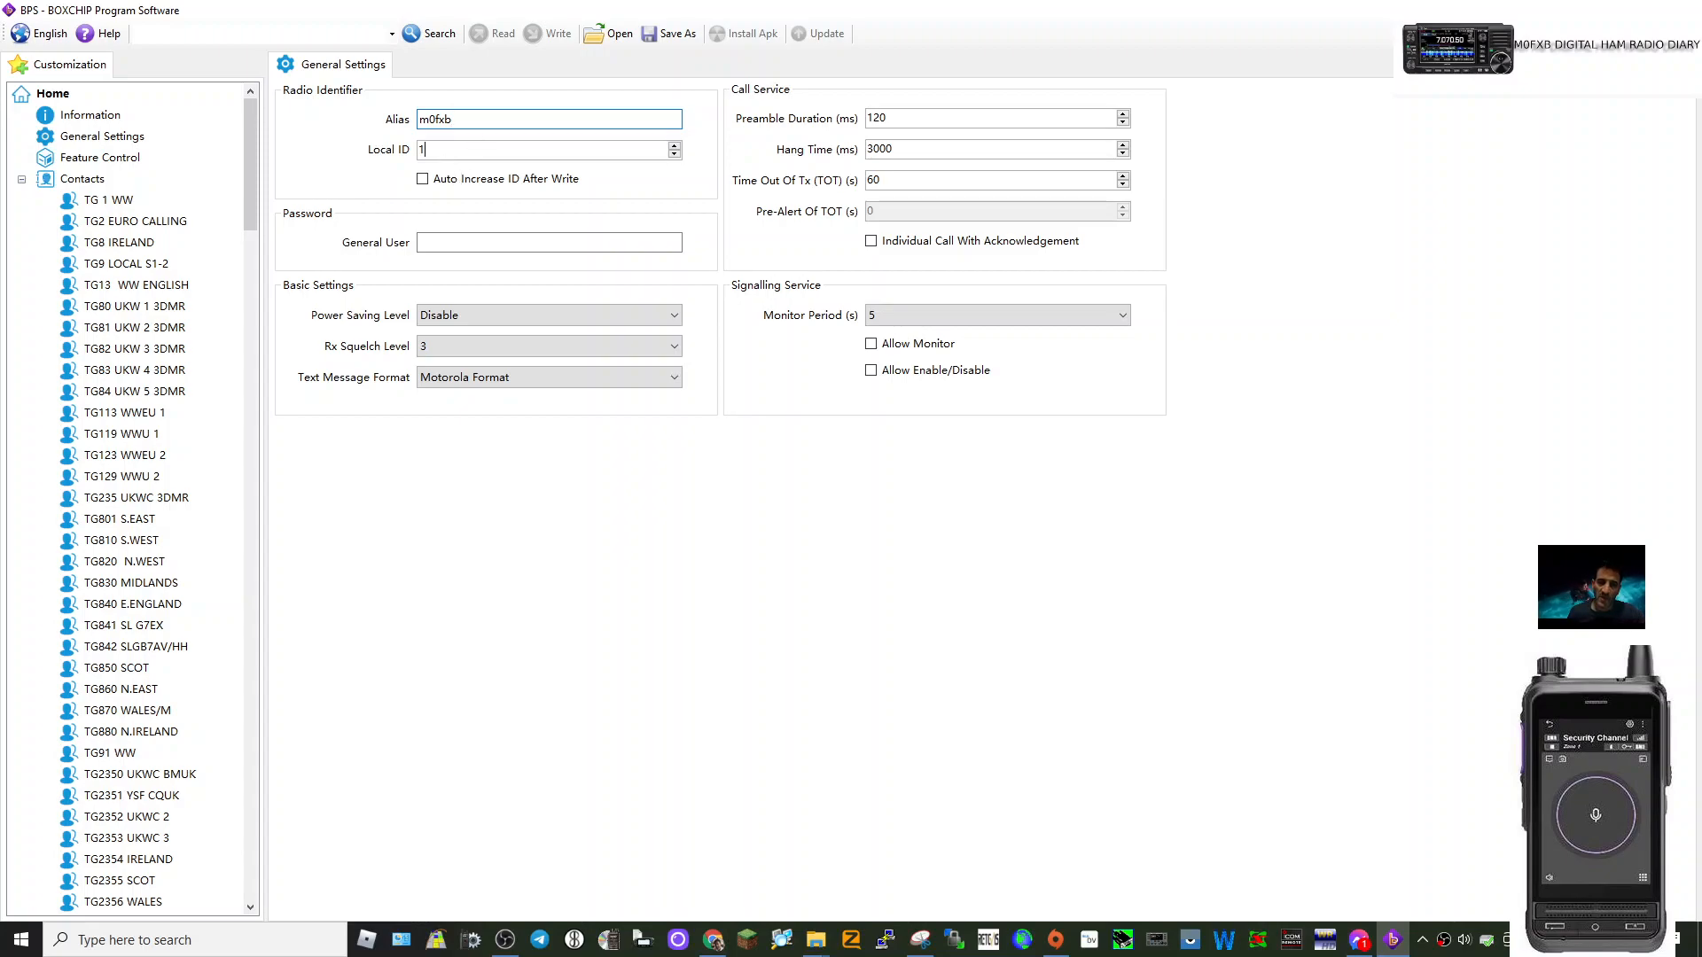
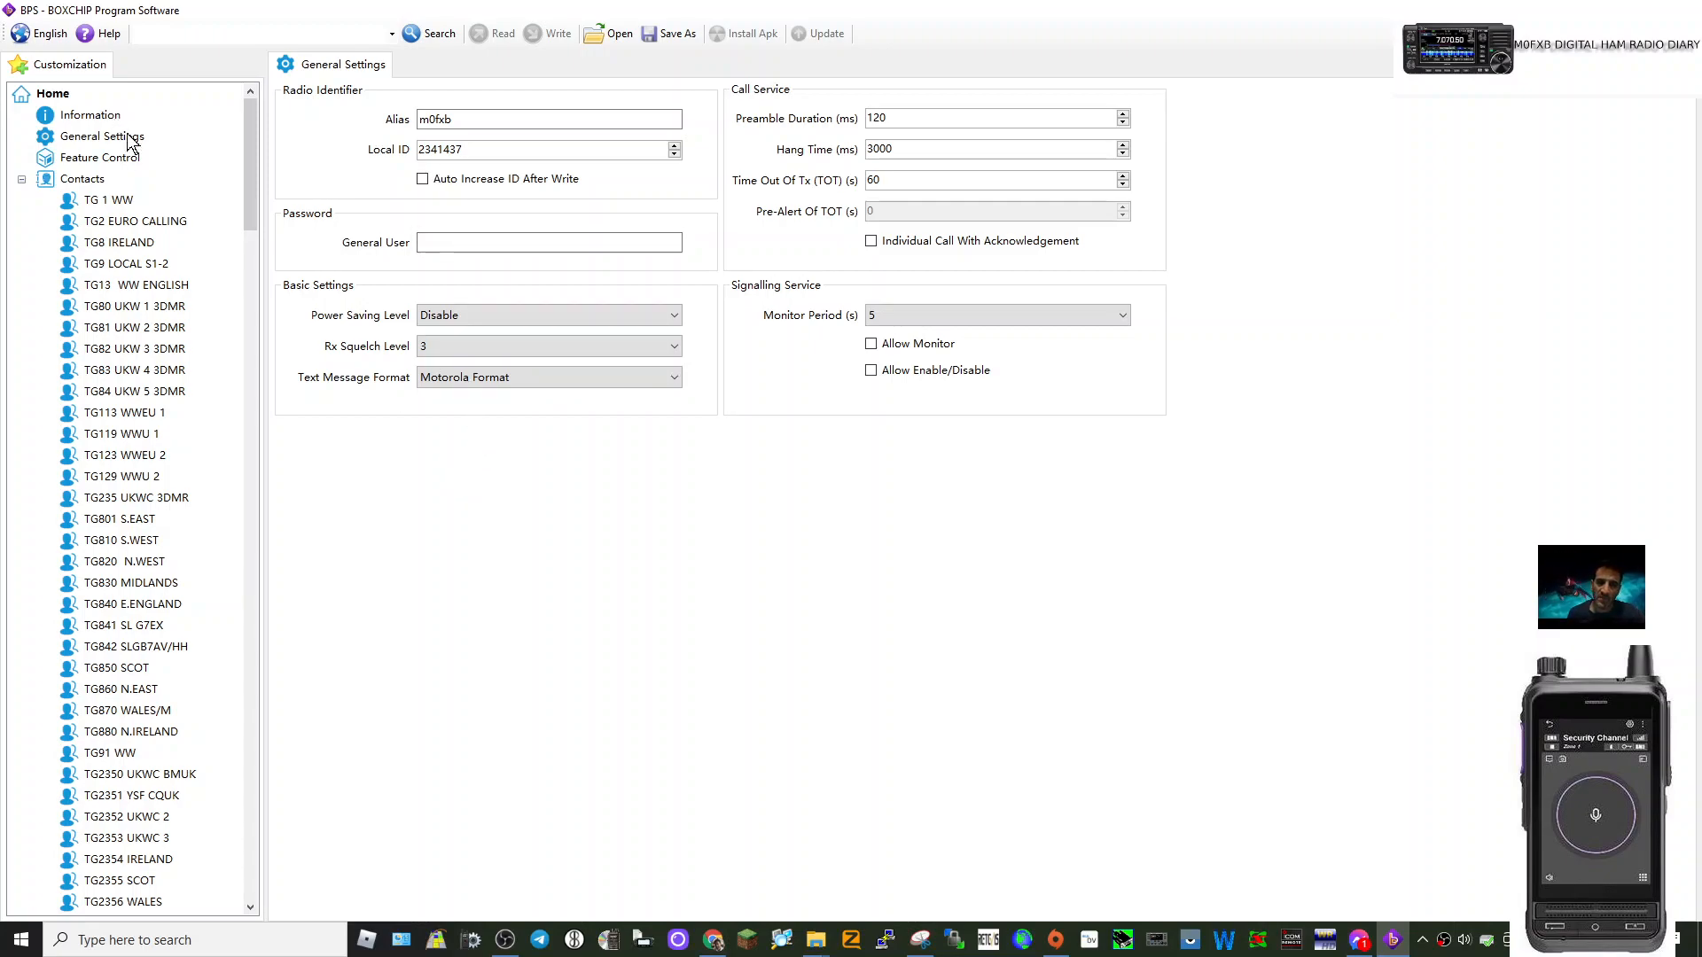
left_click(87, 181)
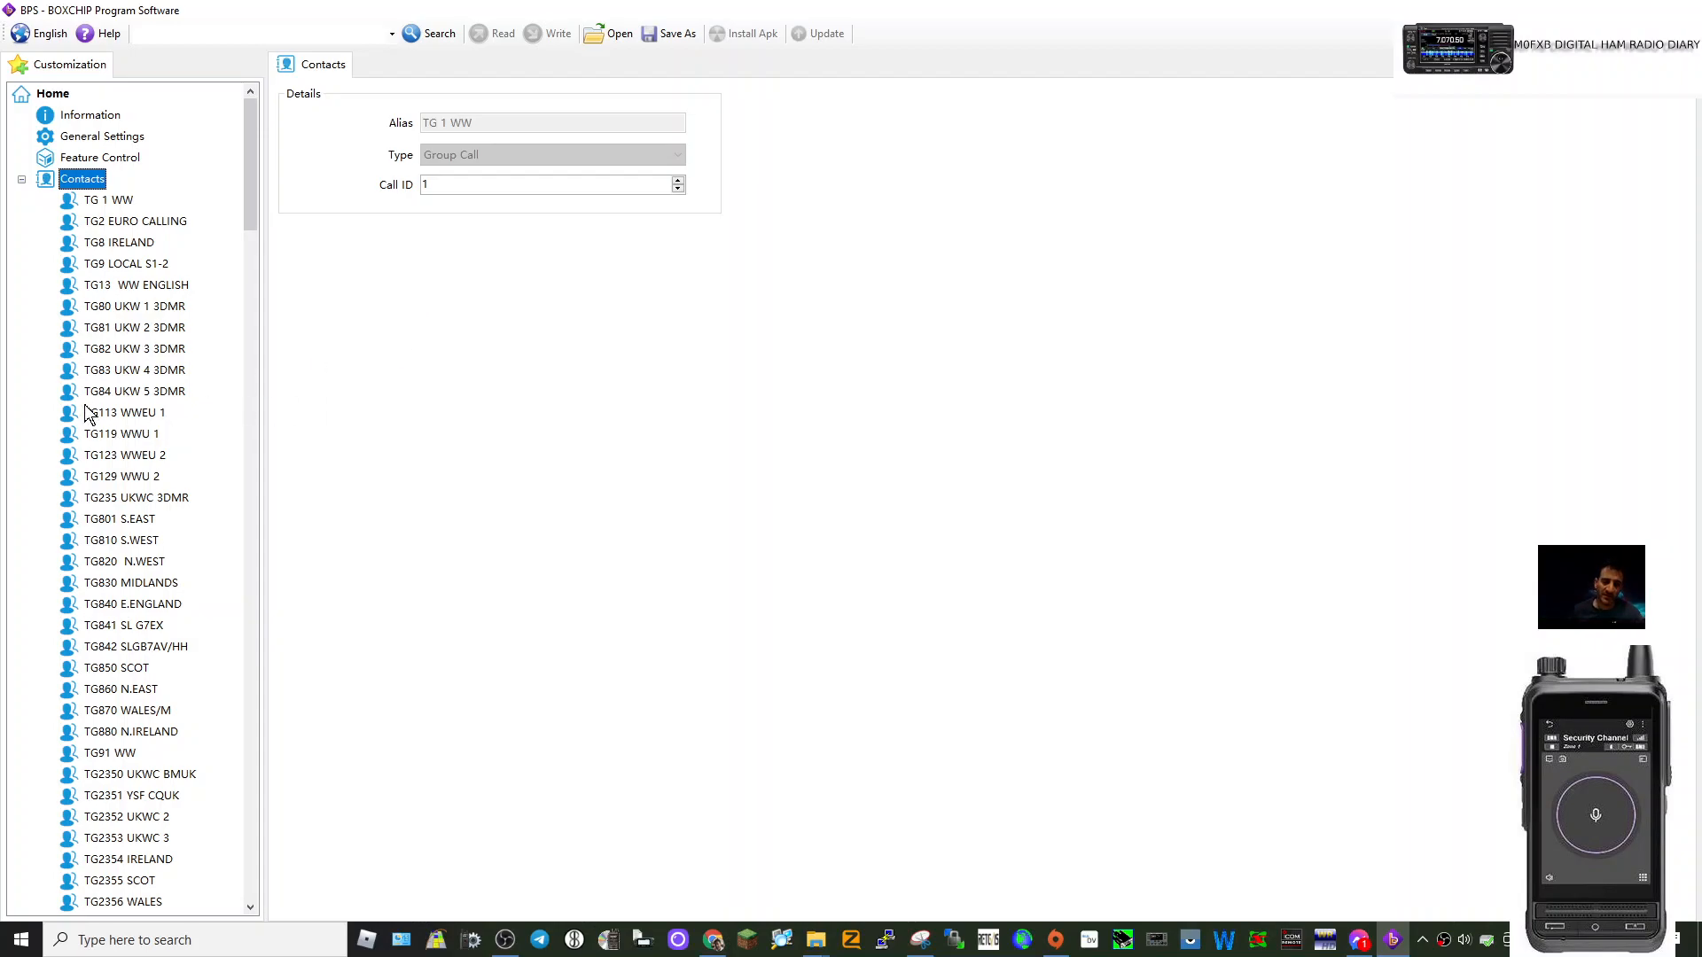
Browse the TG 1 WW, TG2 EURO CALLING and TG830 MIDLANDS contacts, then bring up the Contacts add-menu.
scroll(140, 559, "down", 12)
scroll(145, 585, "up", 8)
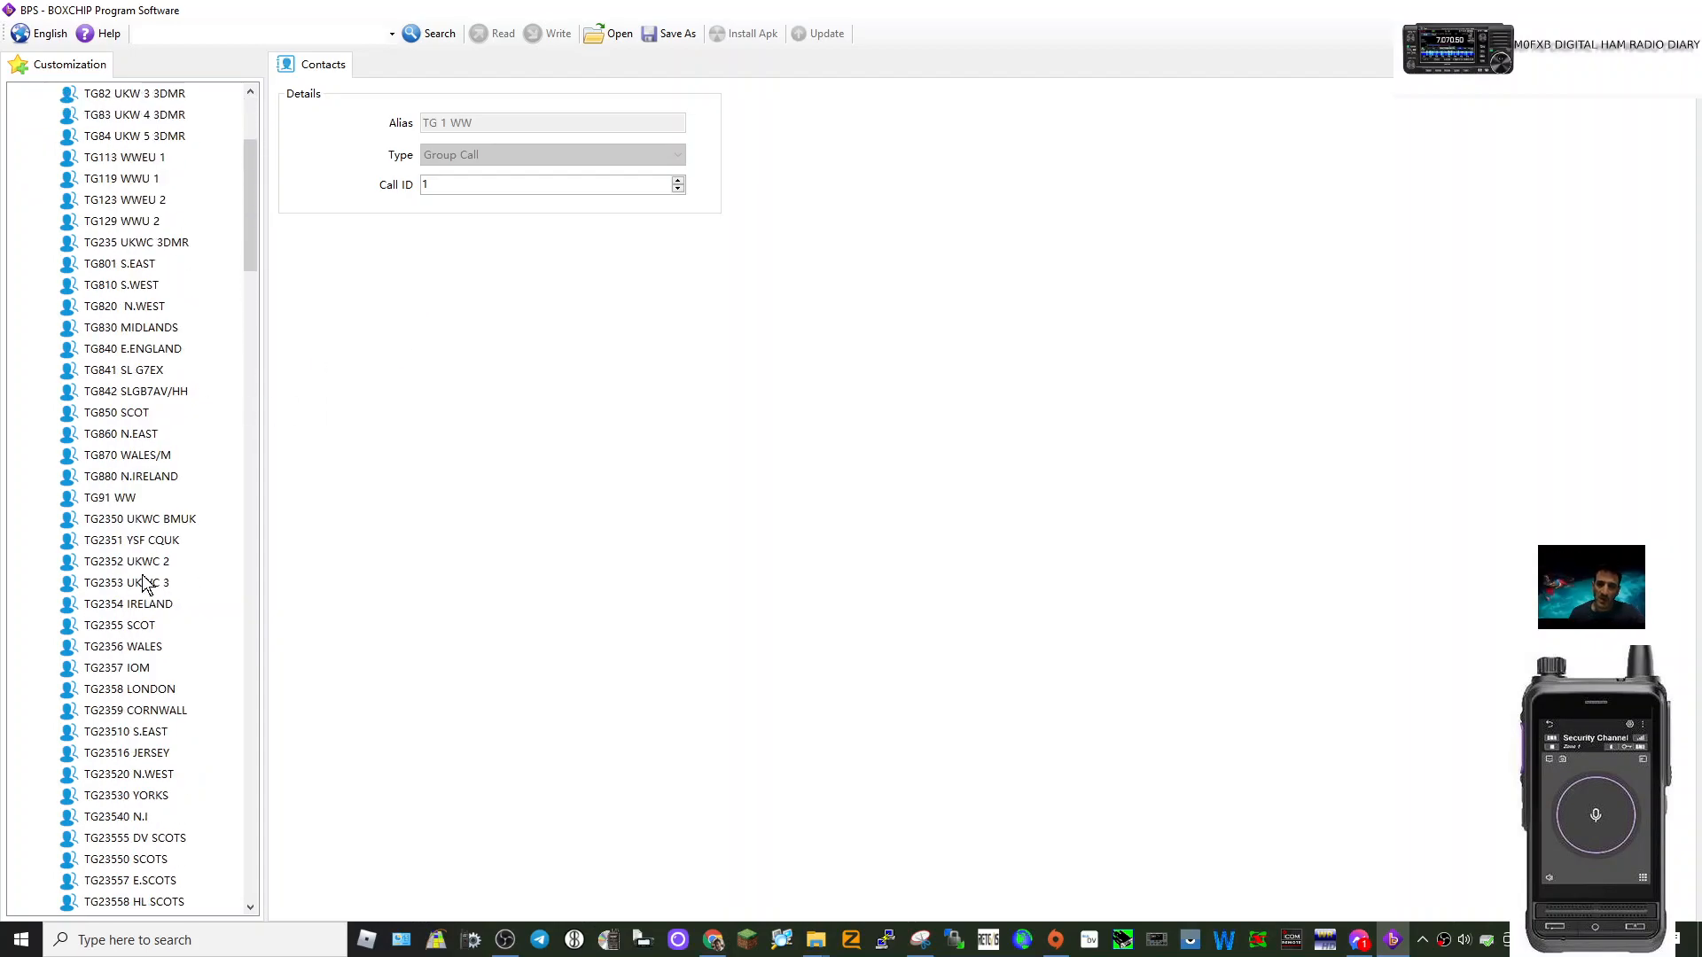
scroll(145, 585, "up", 4)
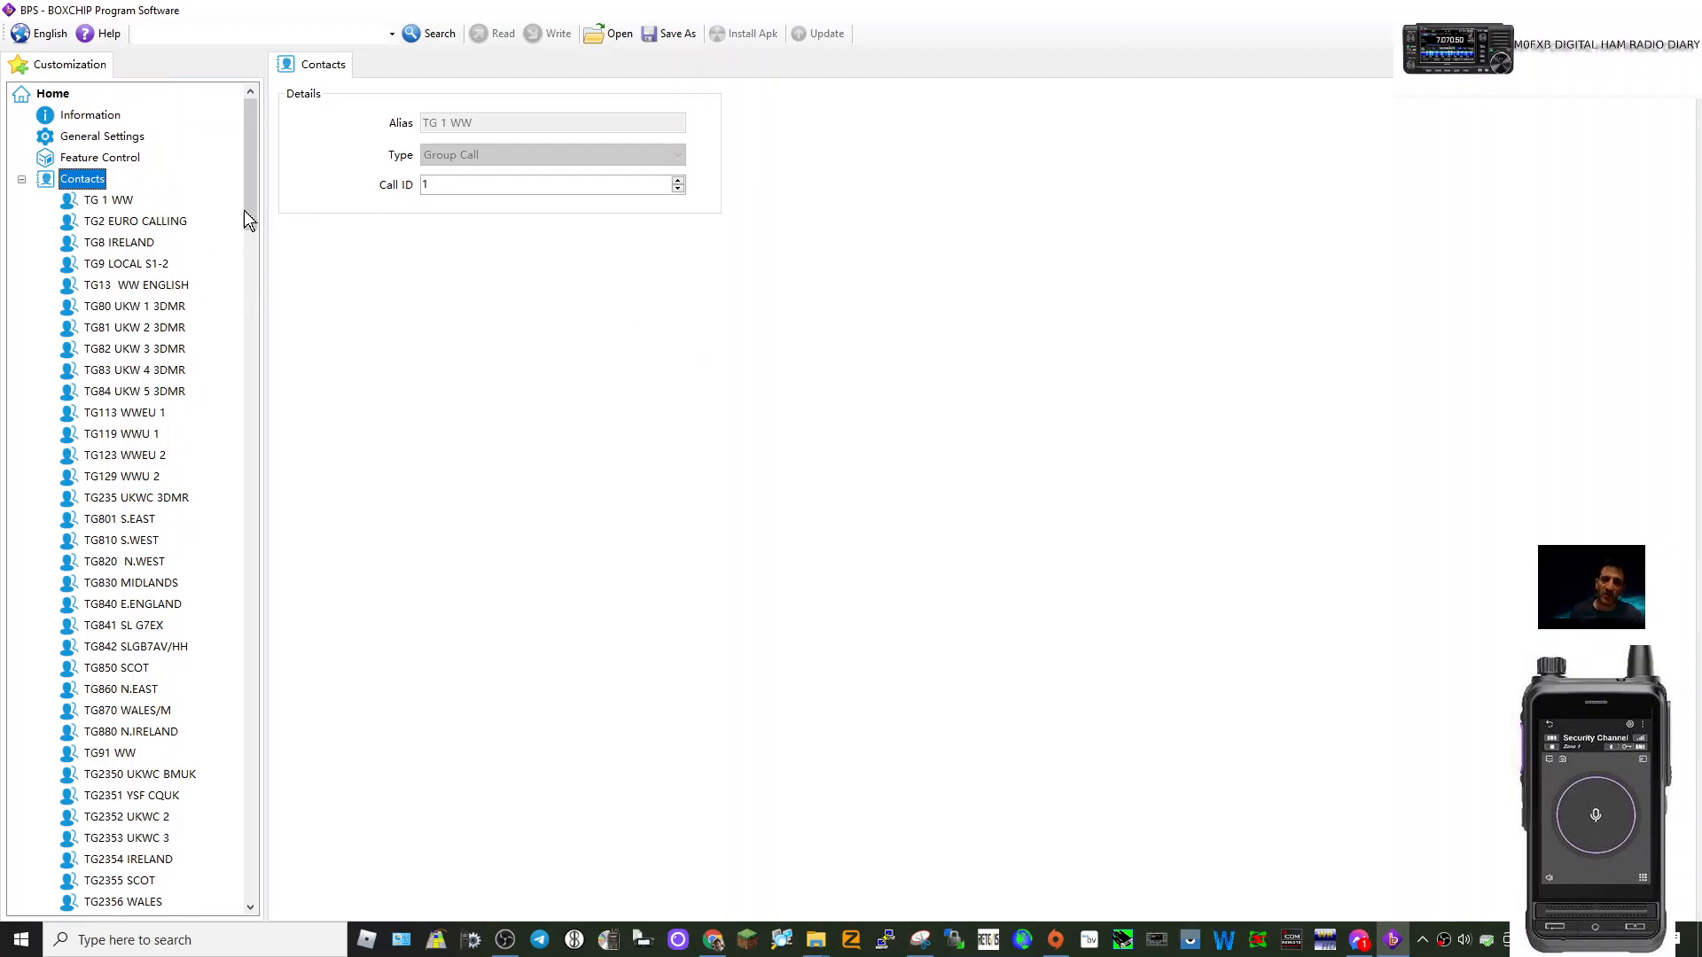
left_click(113, 202)
left_click(118, 222)
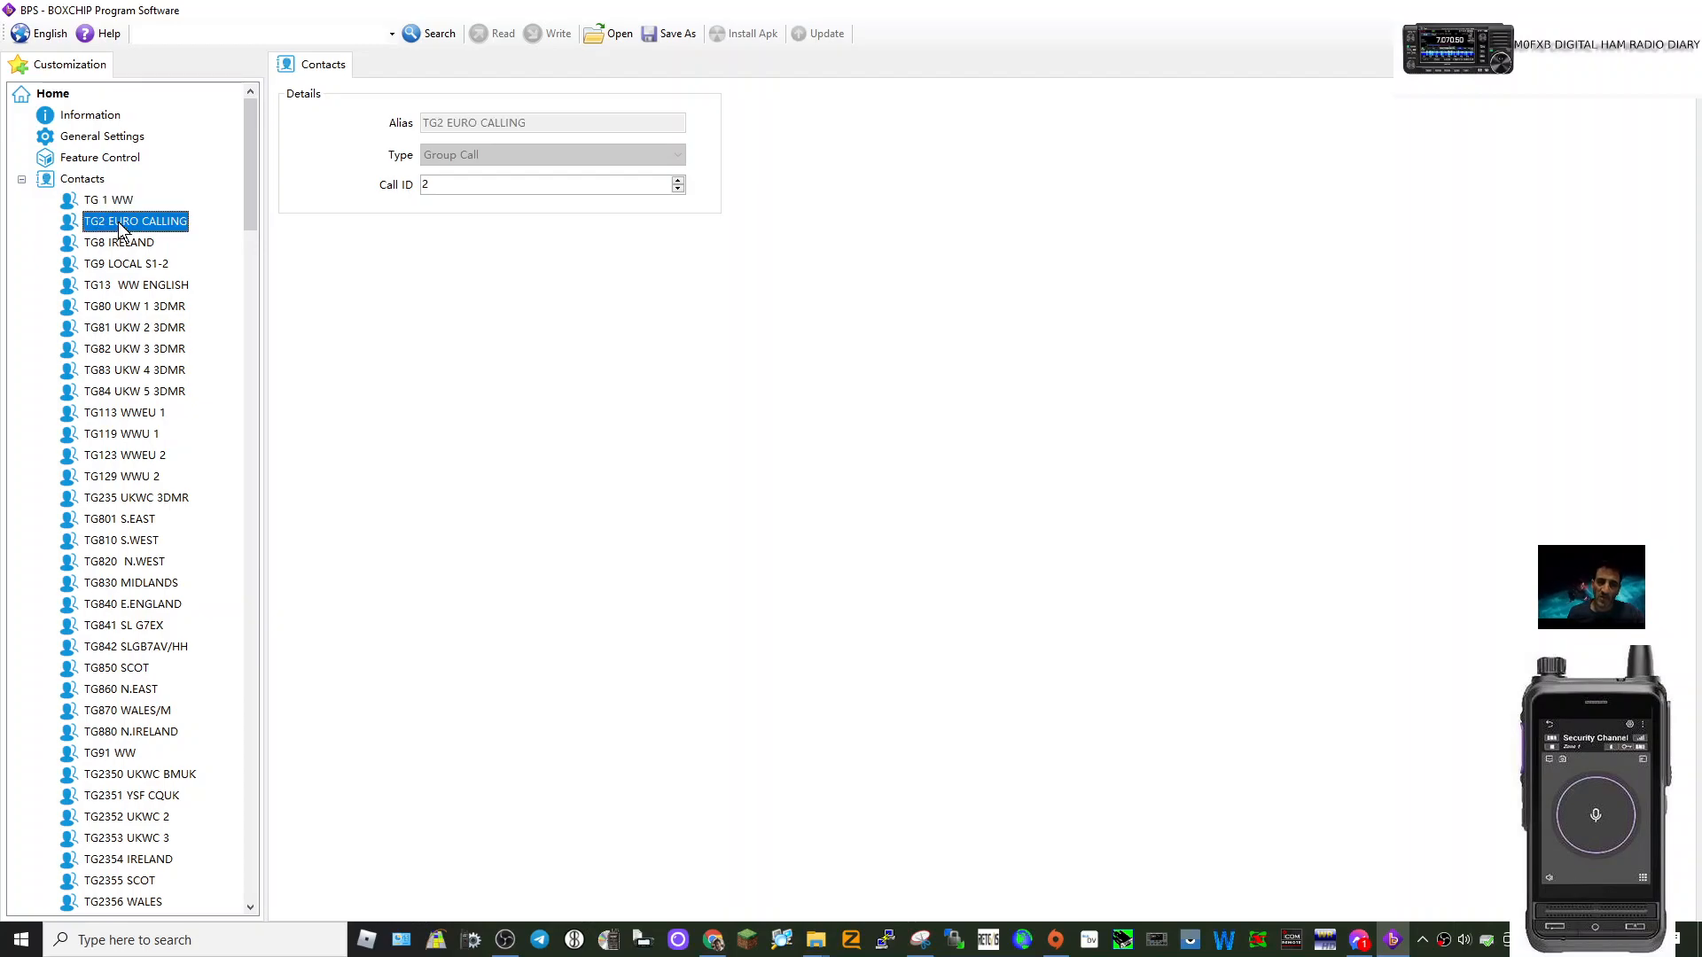
right_click(110, 222)
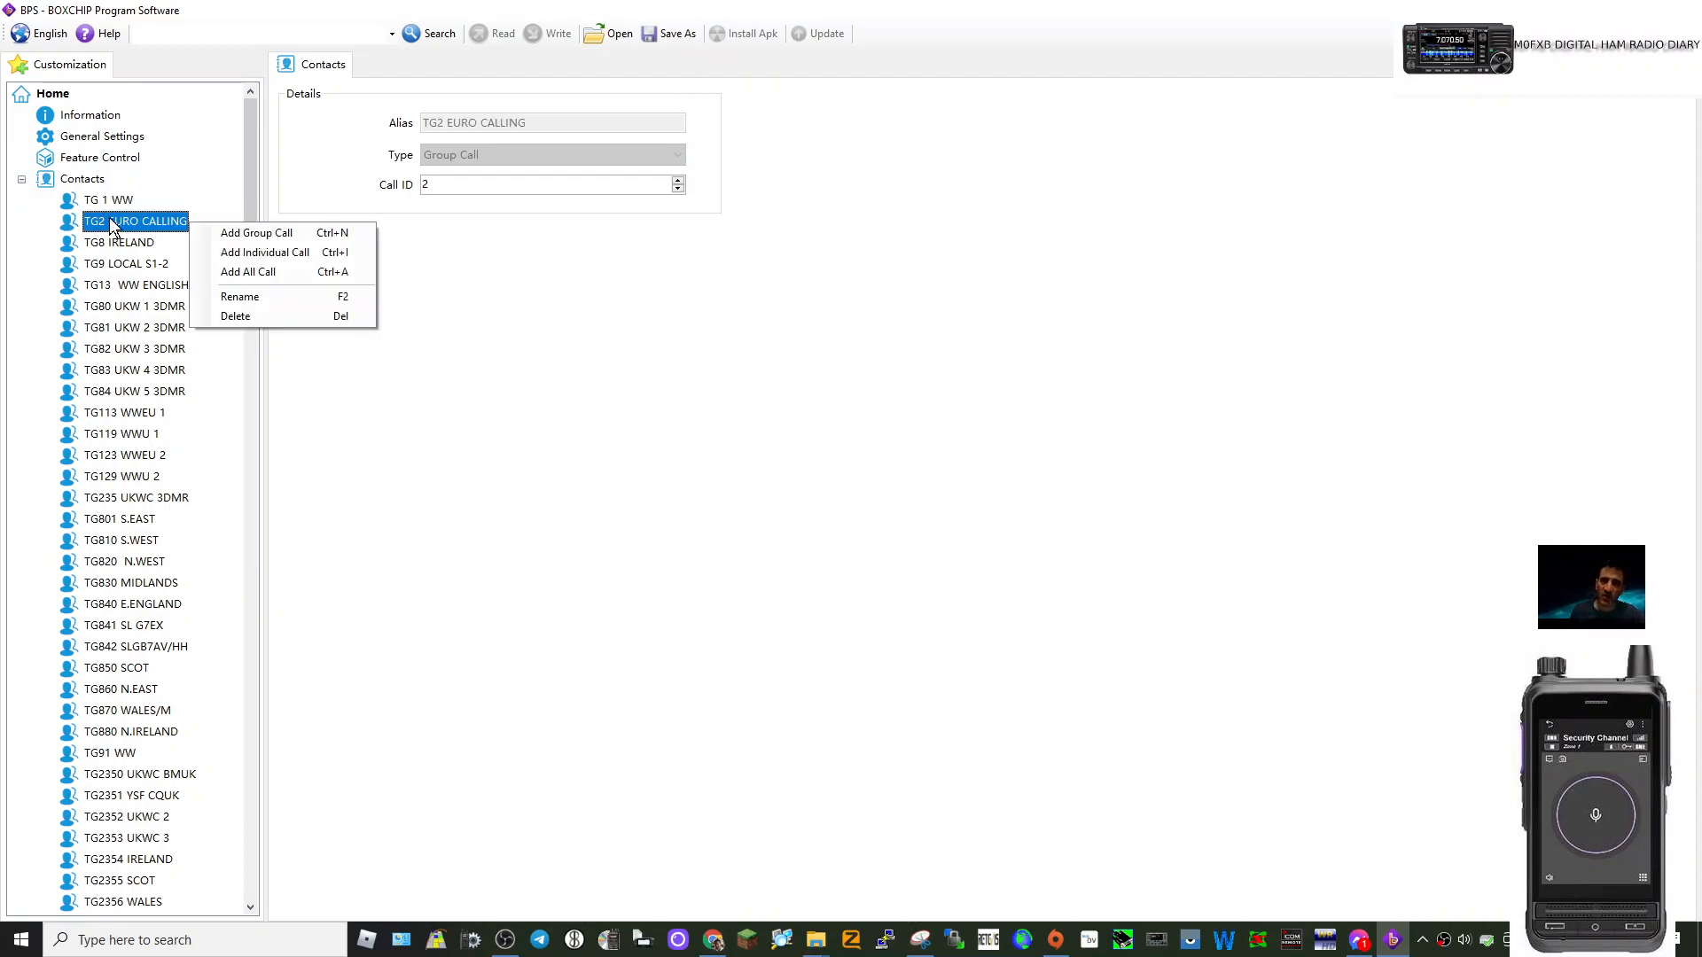
left_click(199, 162)
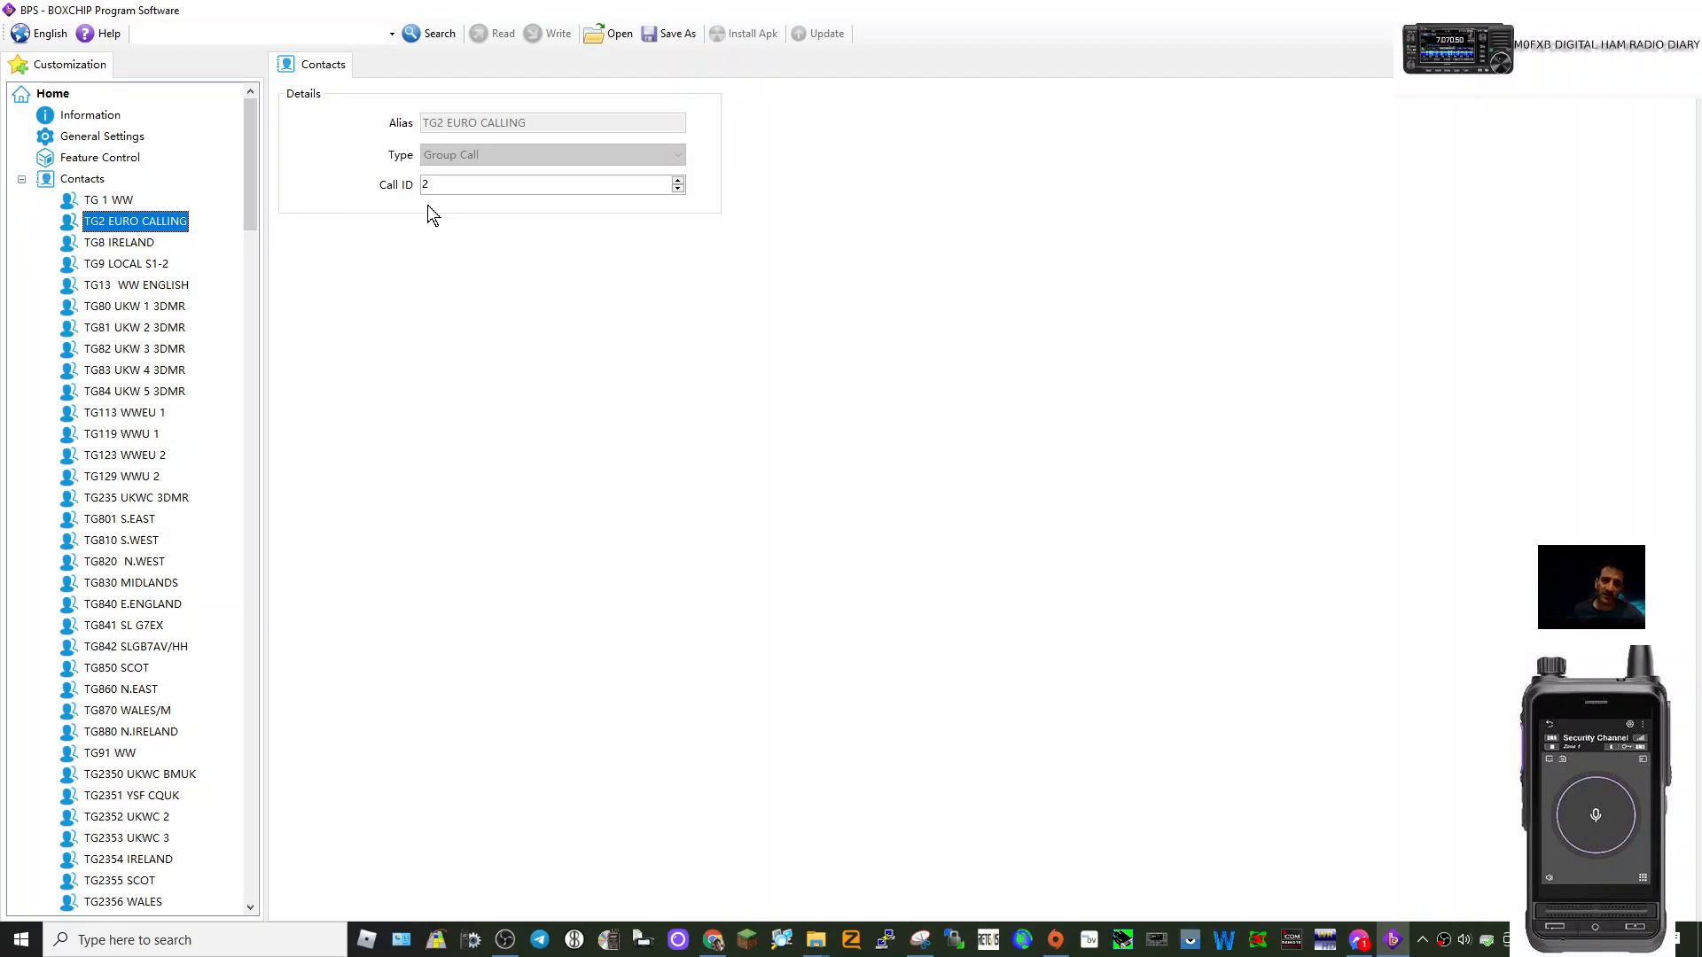
left_click(98, 585)
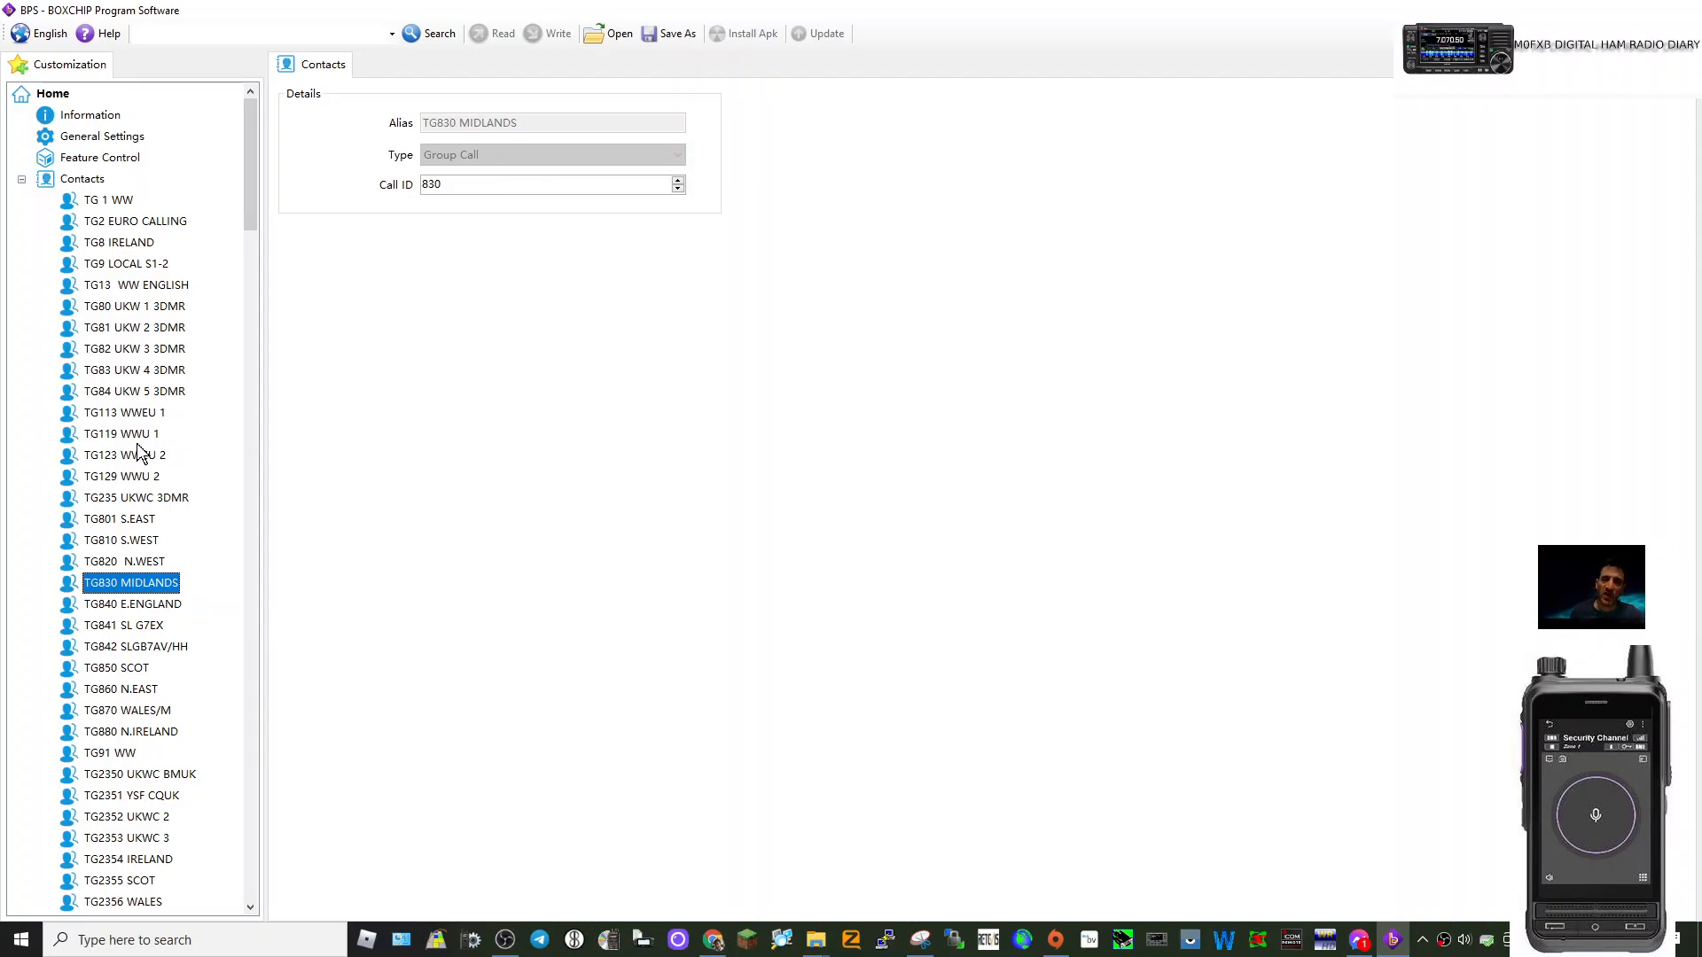
left_click(81, 181)
right_click(106, 180)
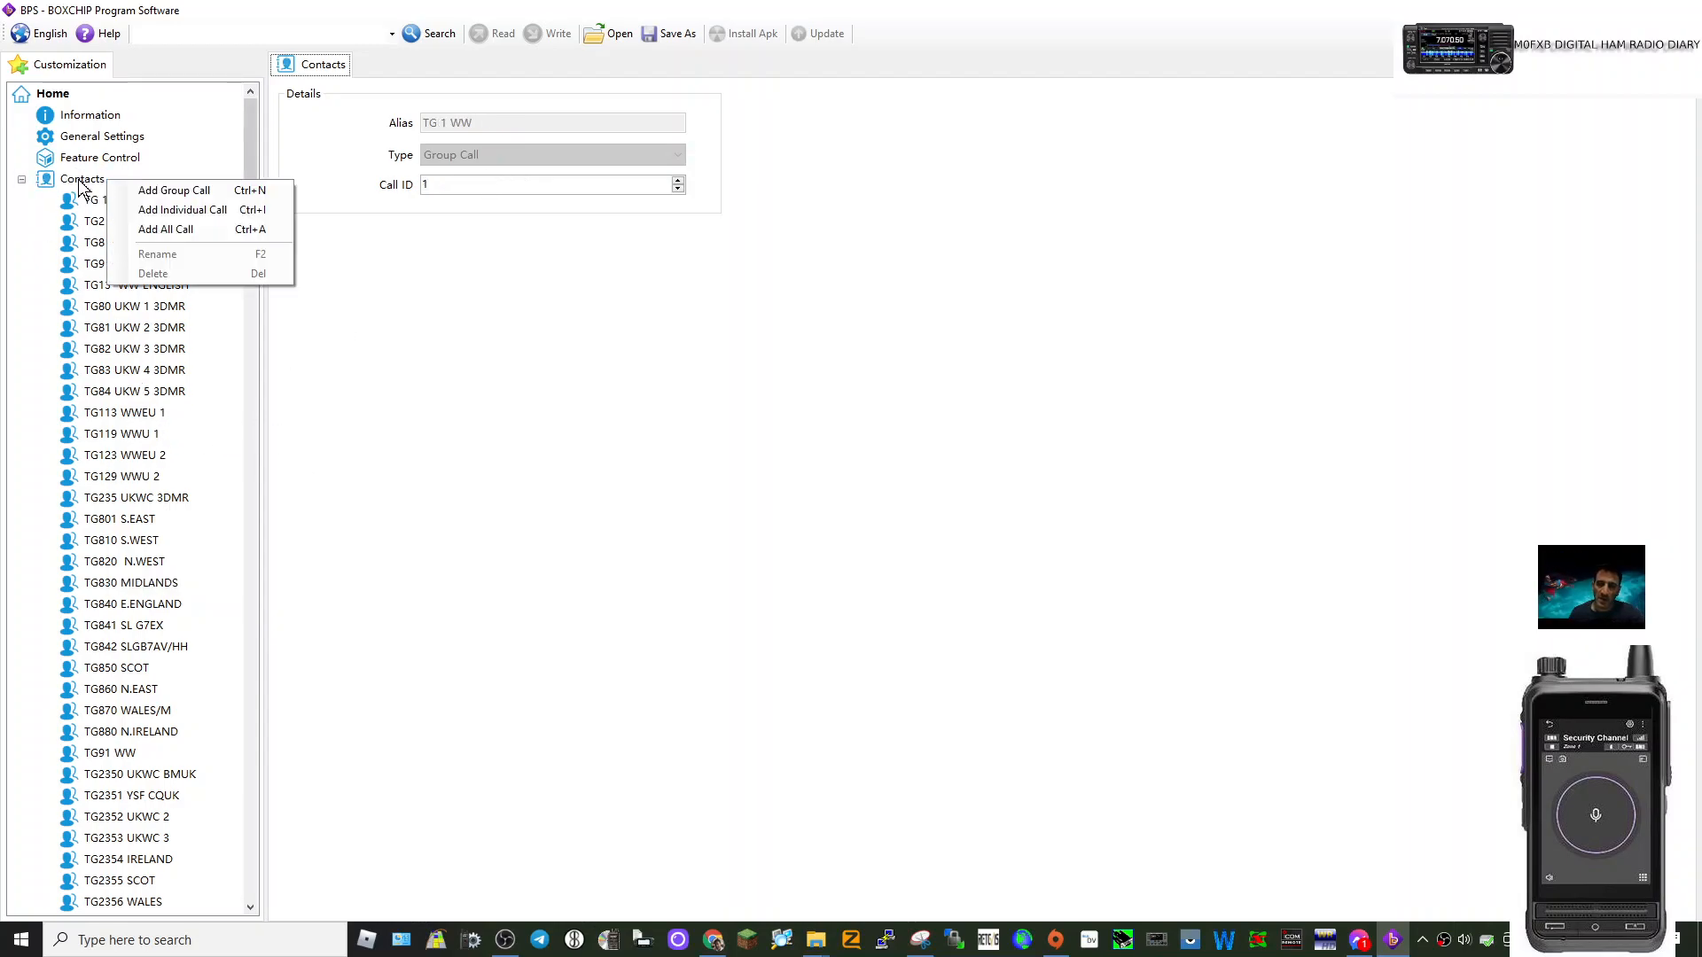
Add group call contact Group 10, then view channel D400.0375 (400.0375 MHz, slot 1, colour code 1).
left_click(149, 190)
left_click_drag(250, 215, 263, 572)
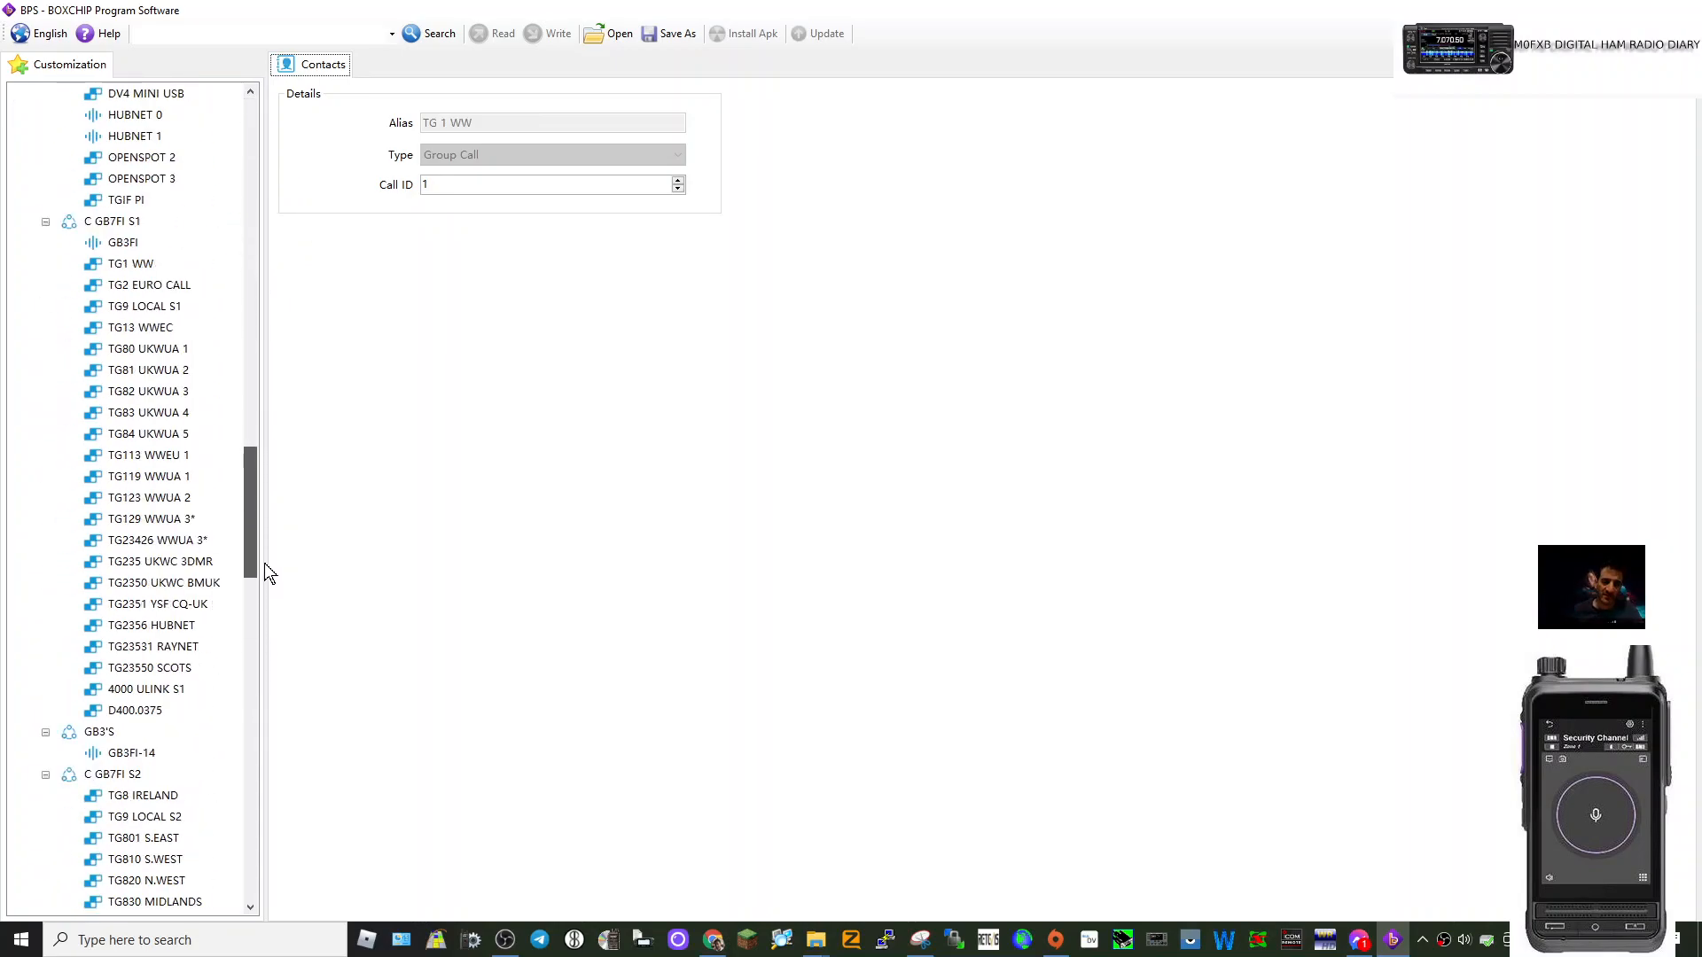
left_click(136, 710)
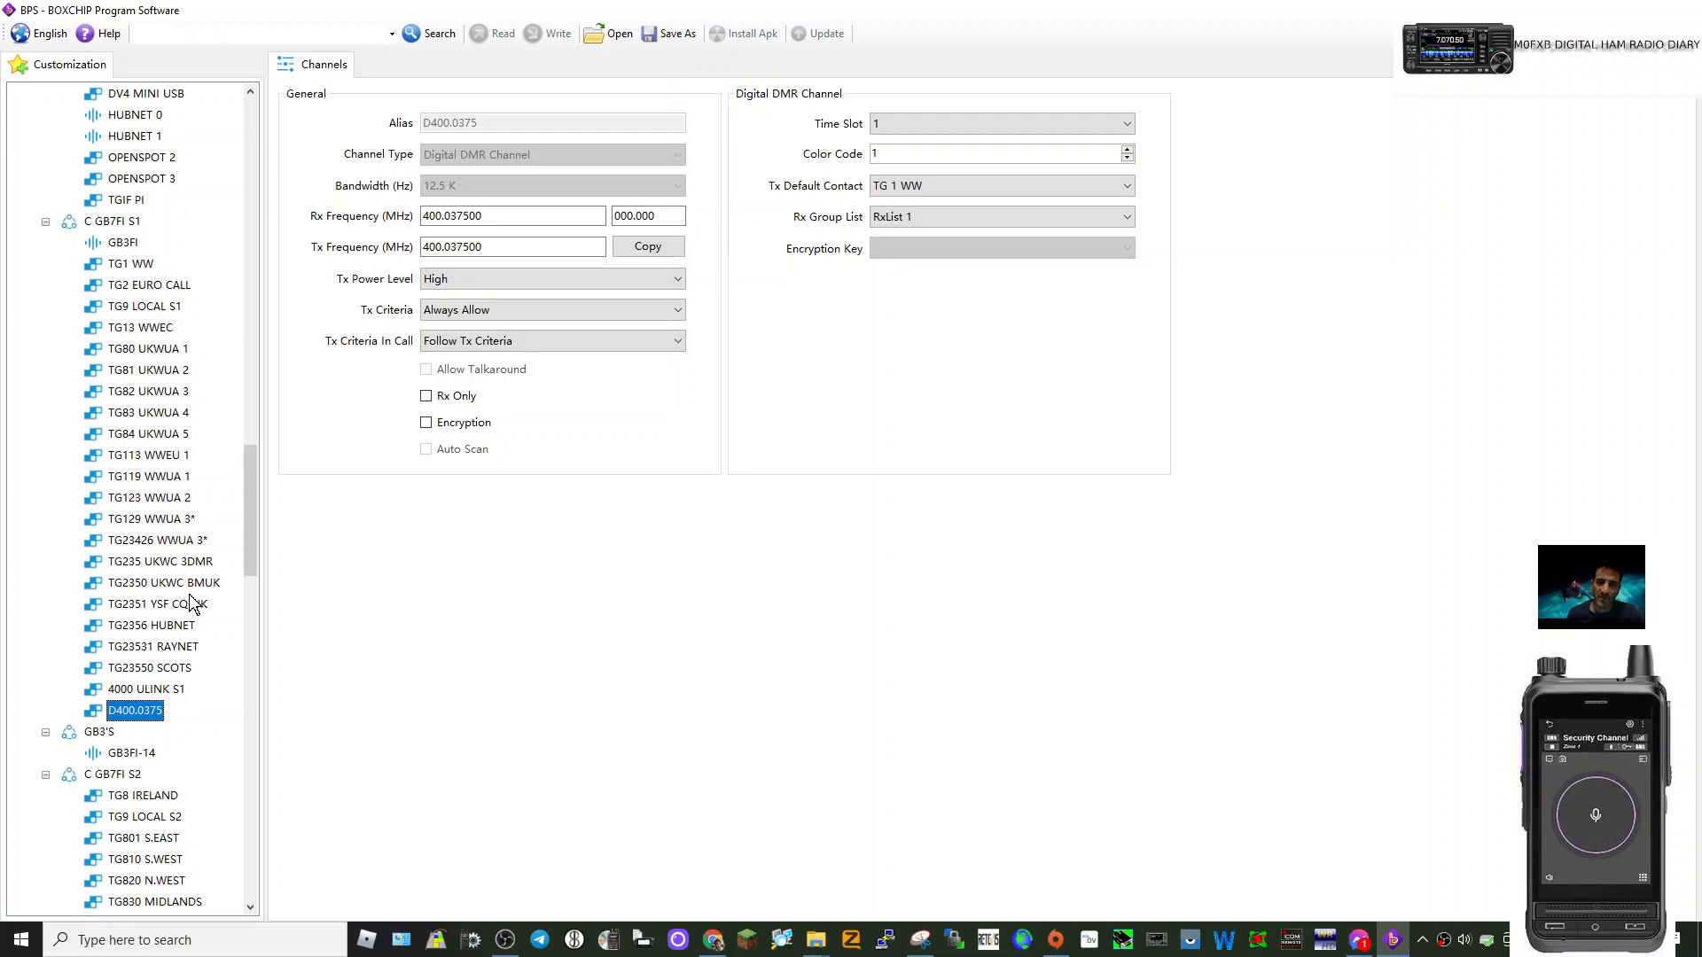
scroll(163, 312, "up", 11)
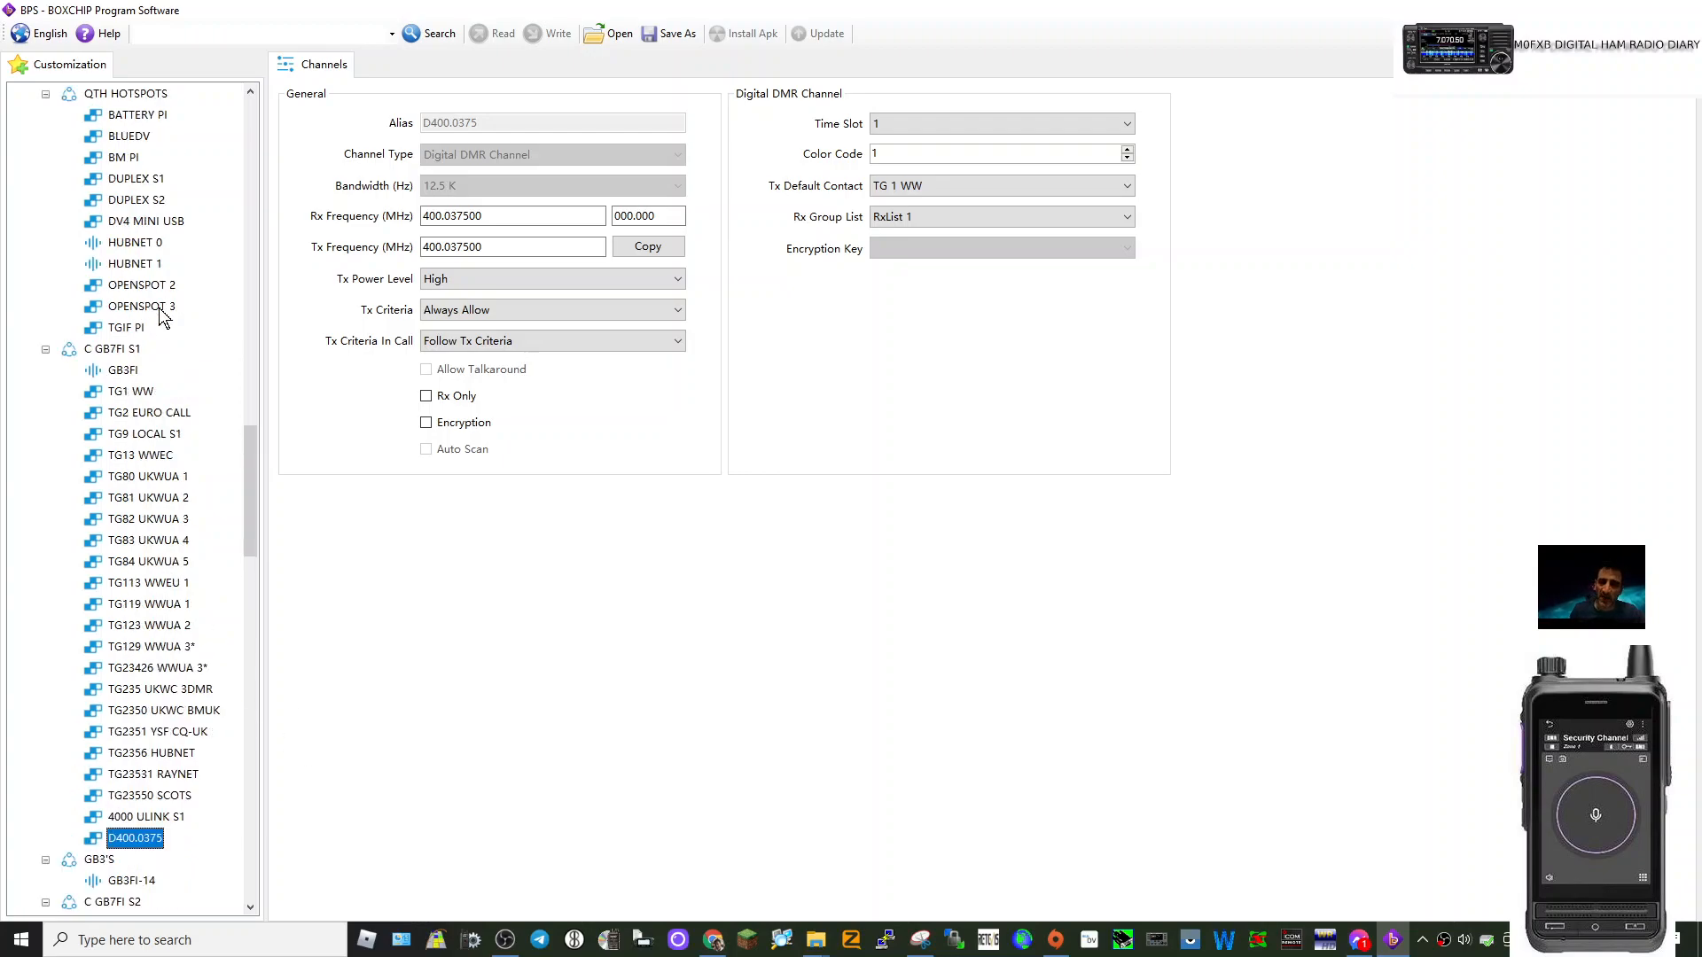
scroll(165, 316, "up", 20)
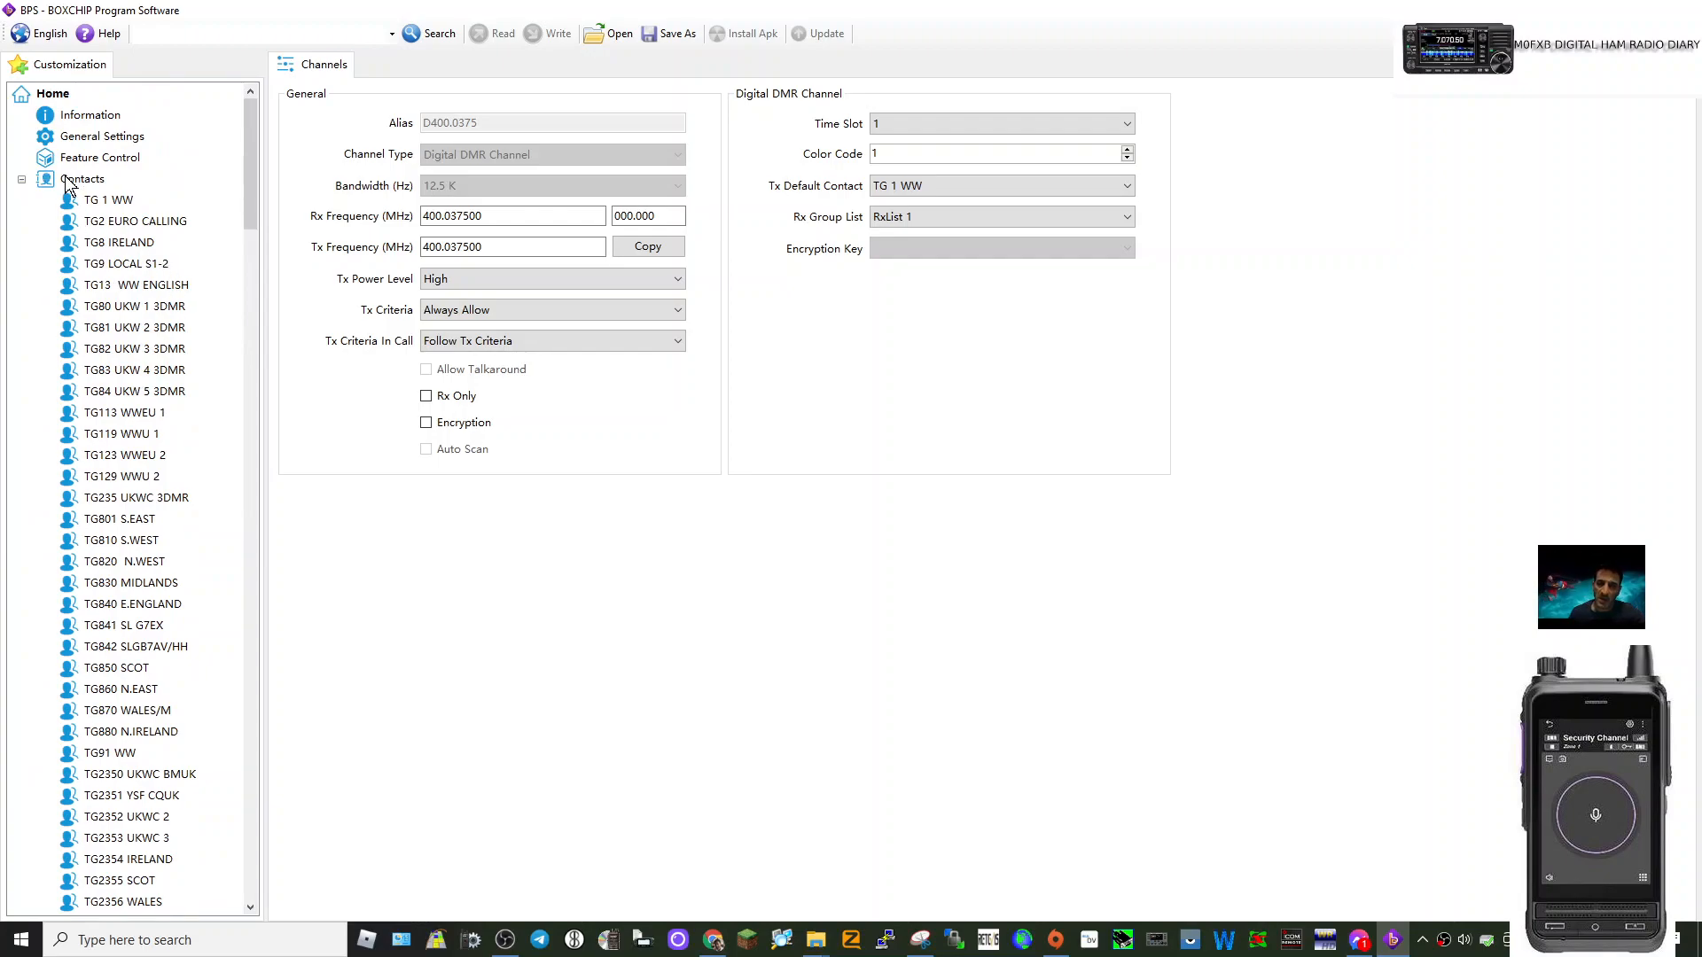
Add a second group call contact, Group 11, and scroll to the end of the contacts list.
right_click(112, 203)
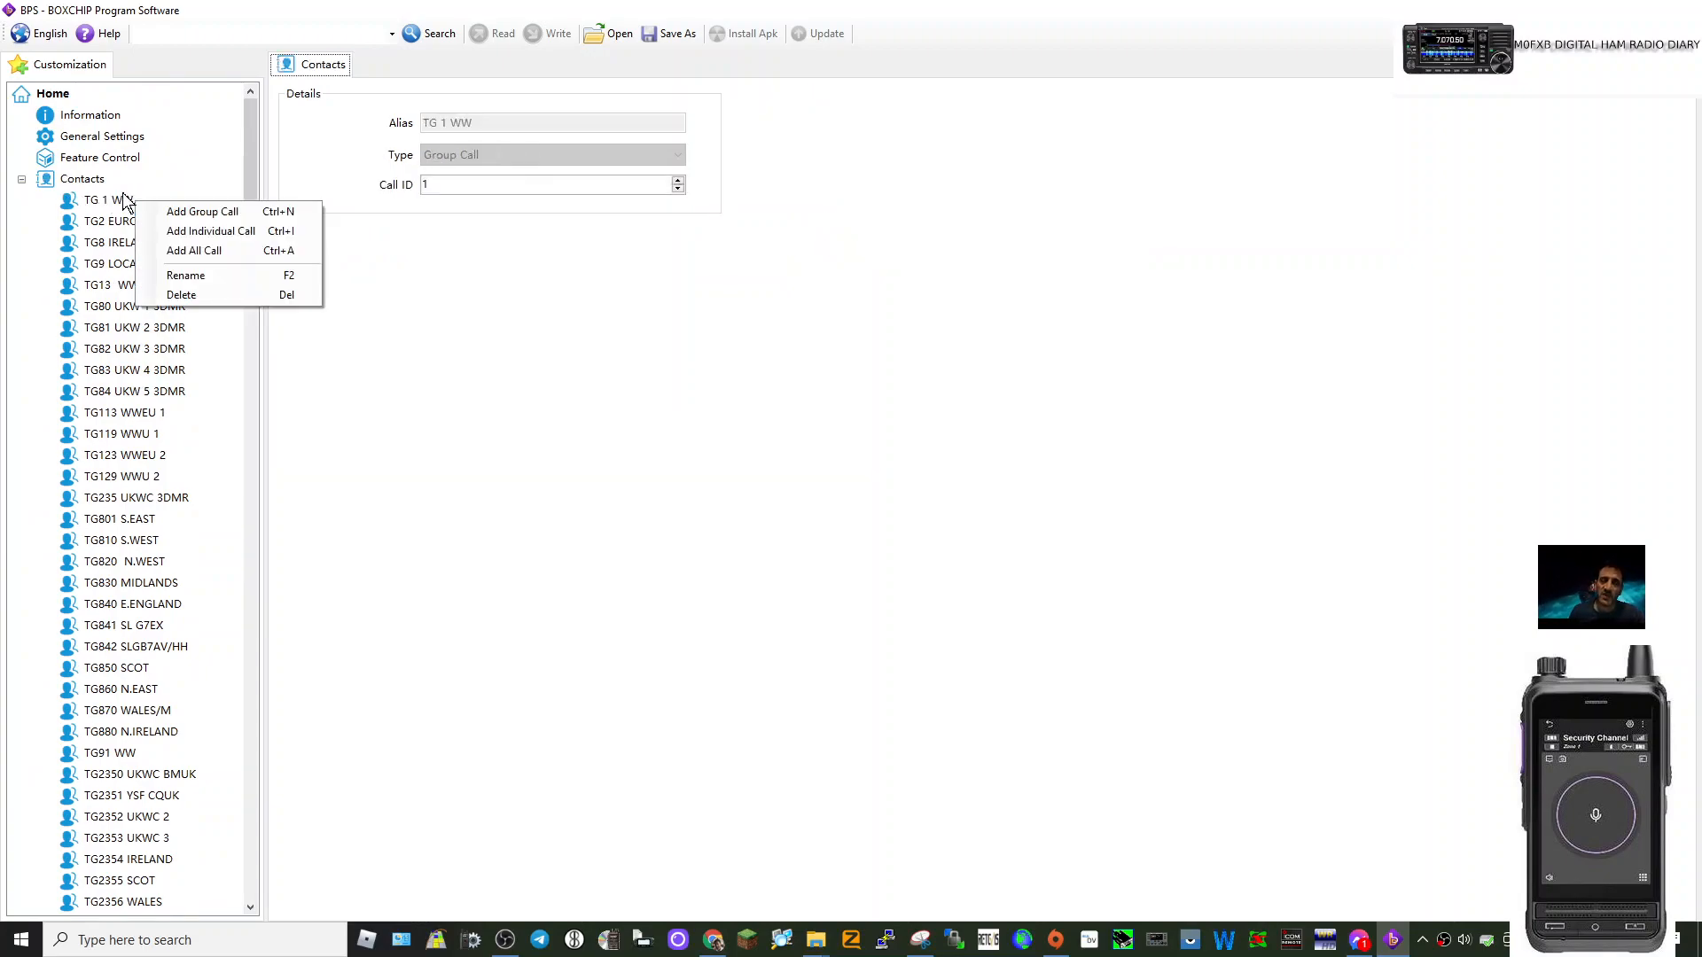
left_click(151, 180)
left_click(48, 180)
right_click(48, 182)
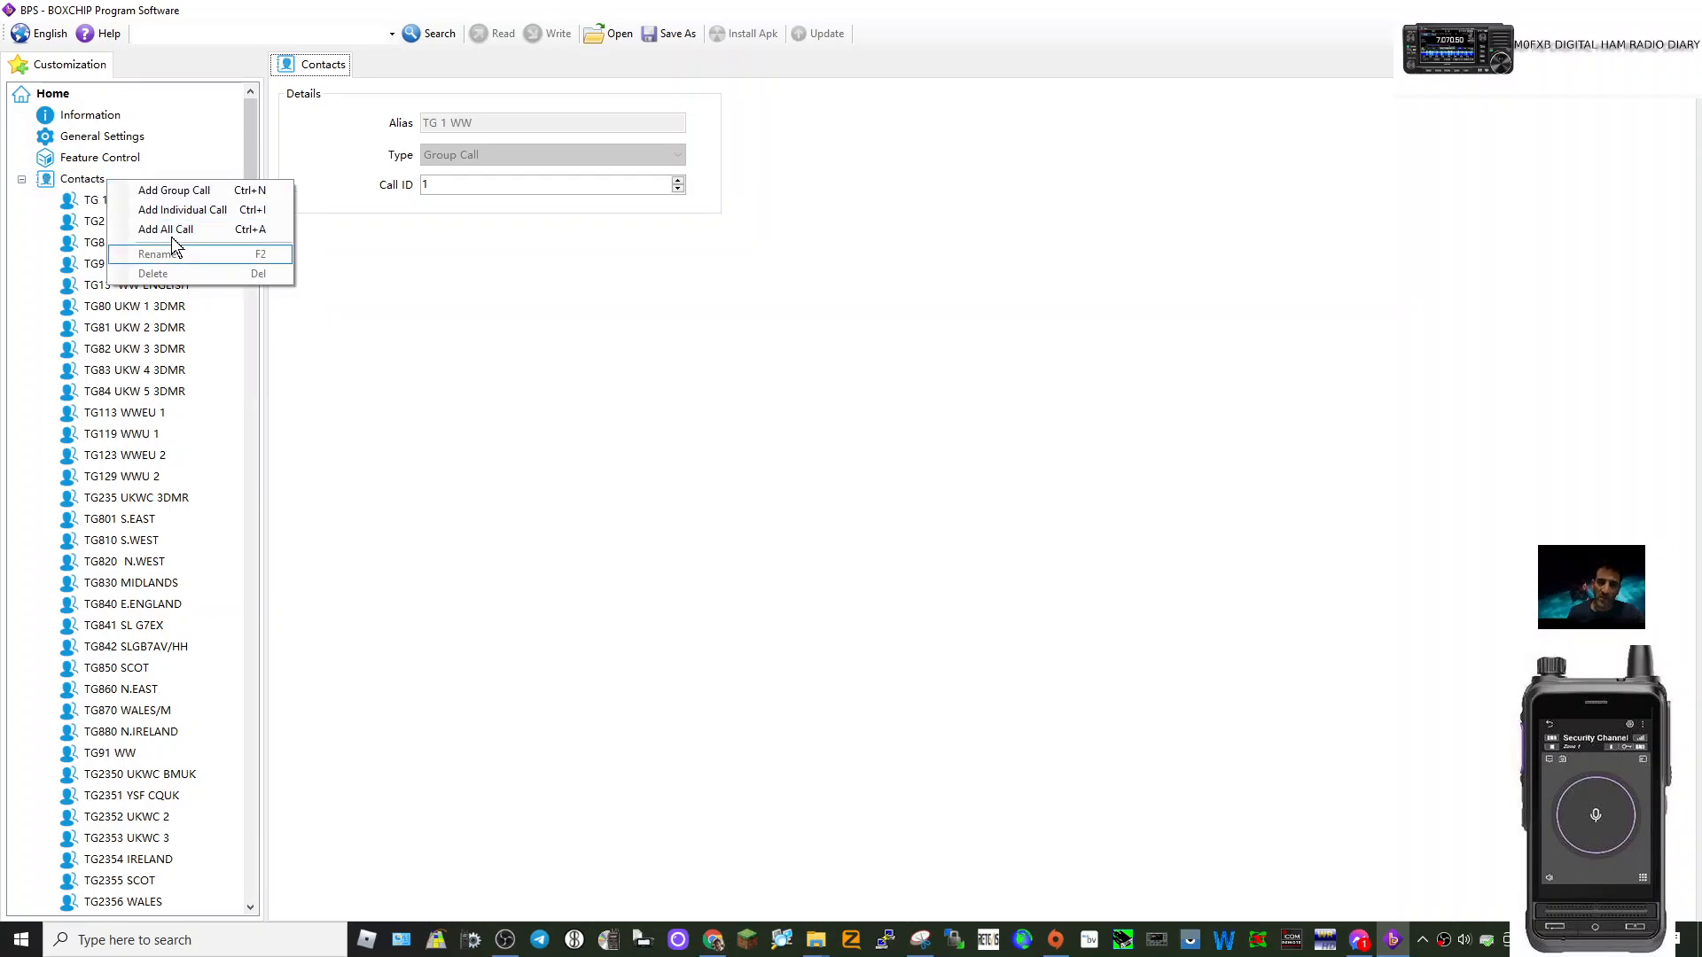
left_click(174, 190)
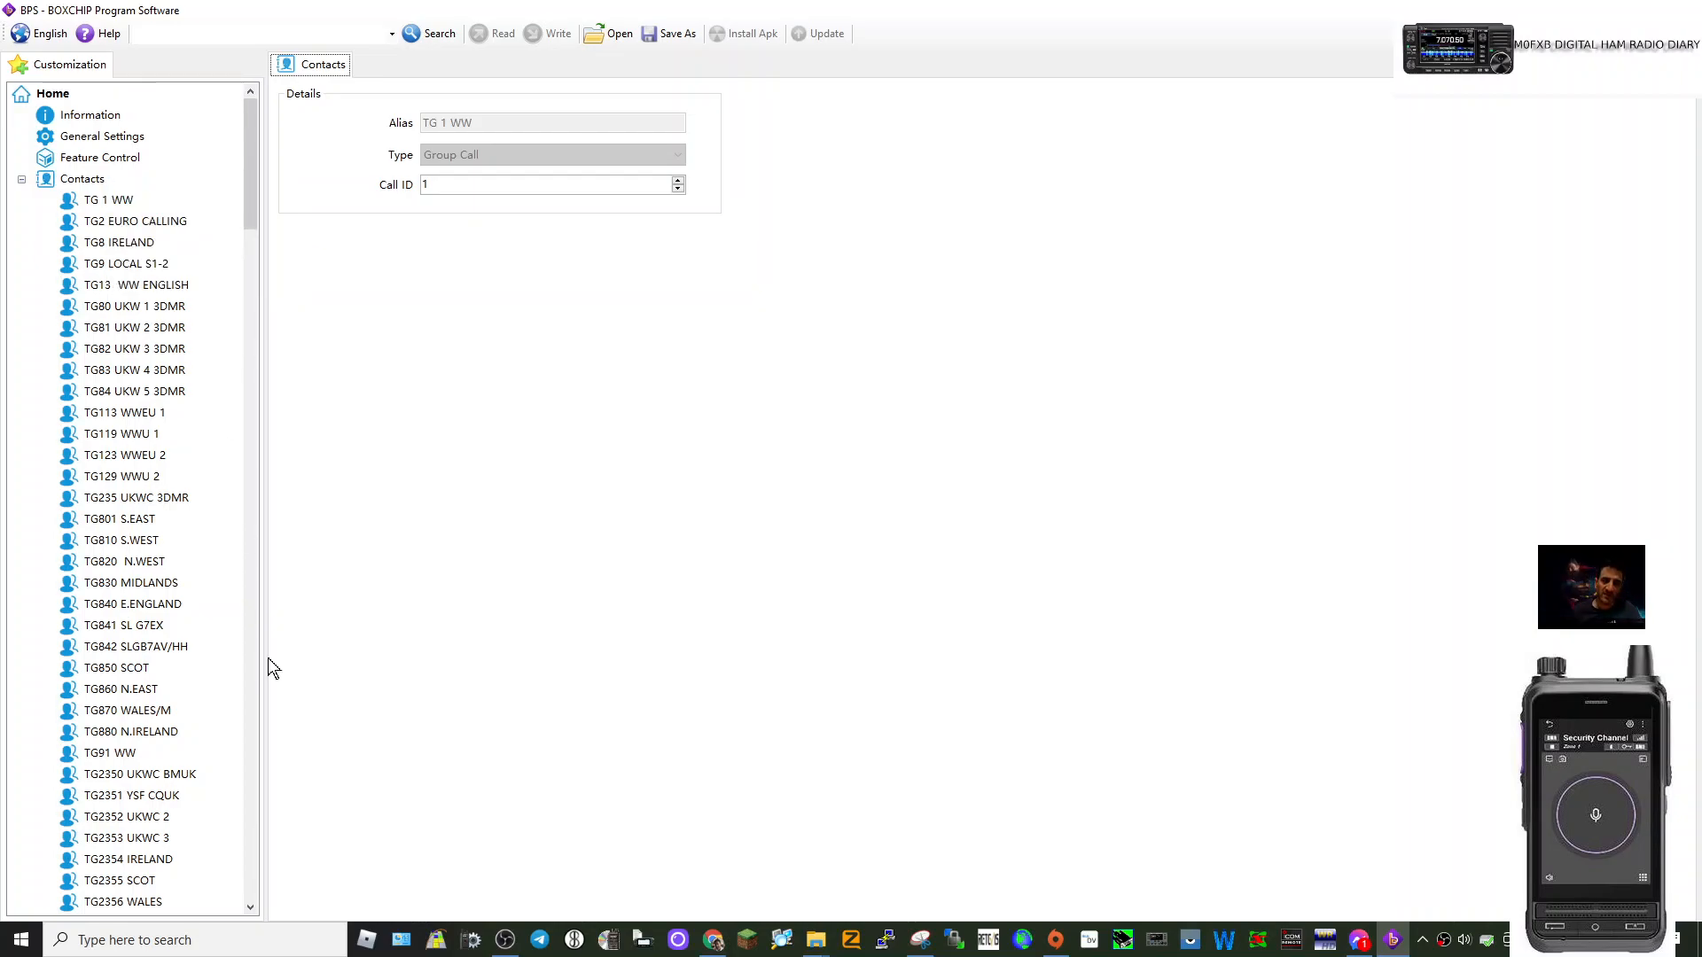
left_click(254, 558)
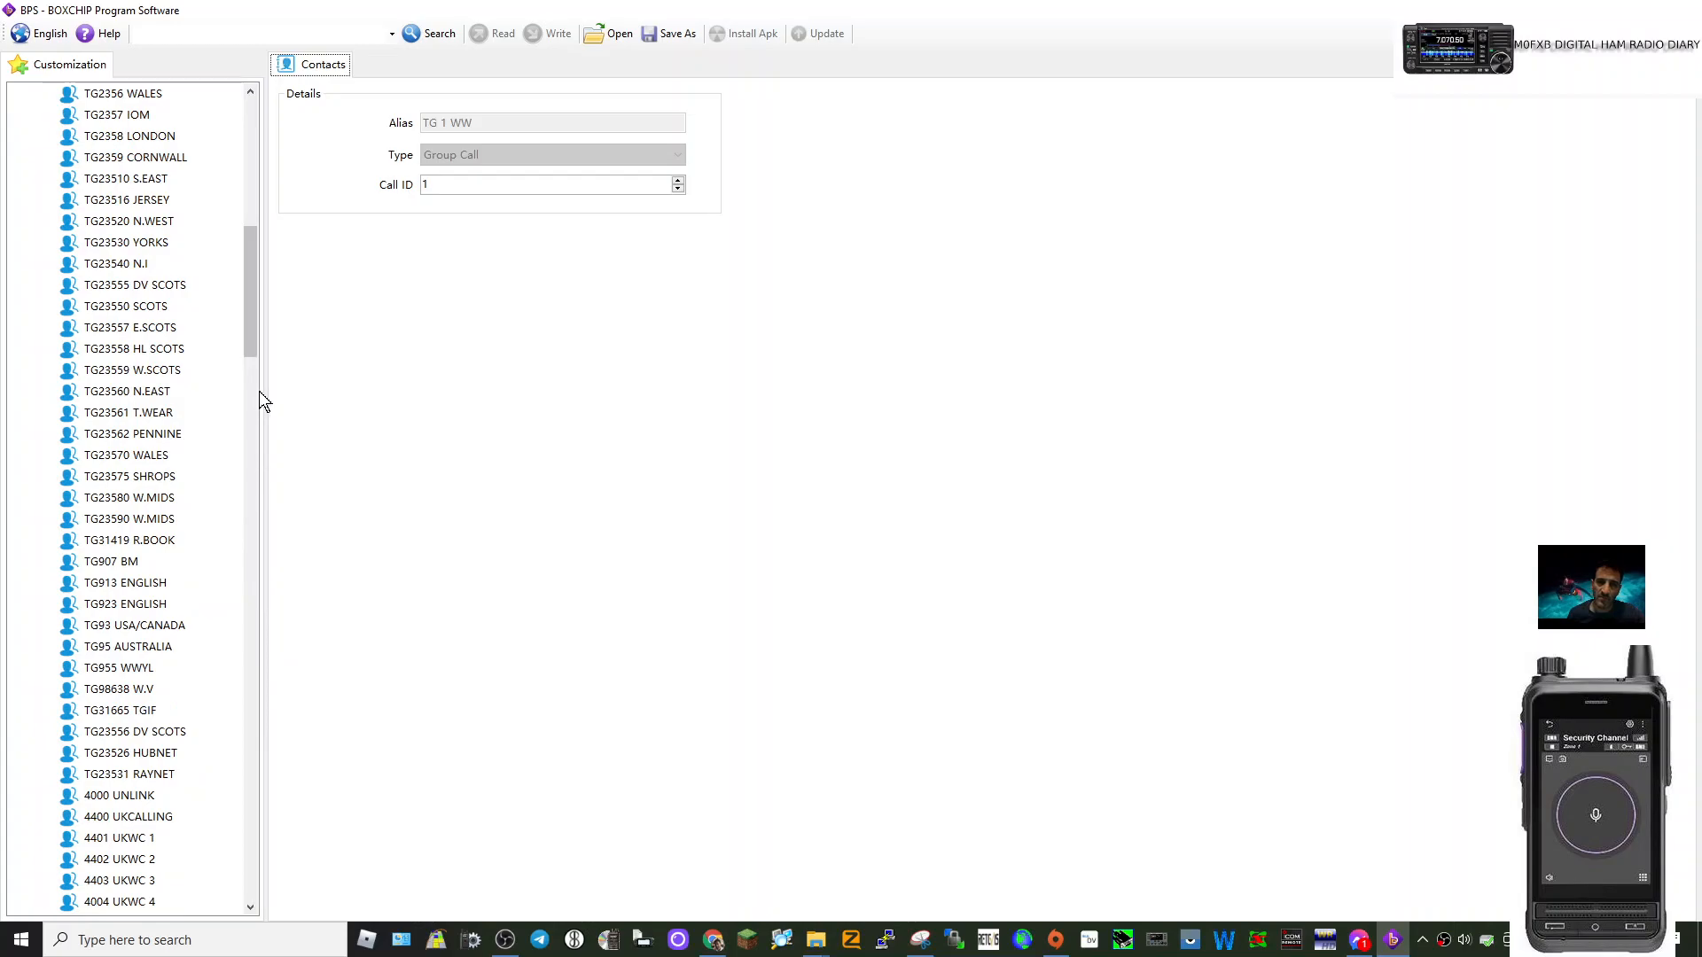
left_click_drag(246, 342, 257, 459)
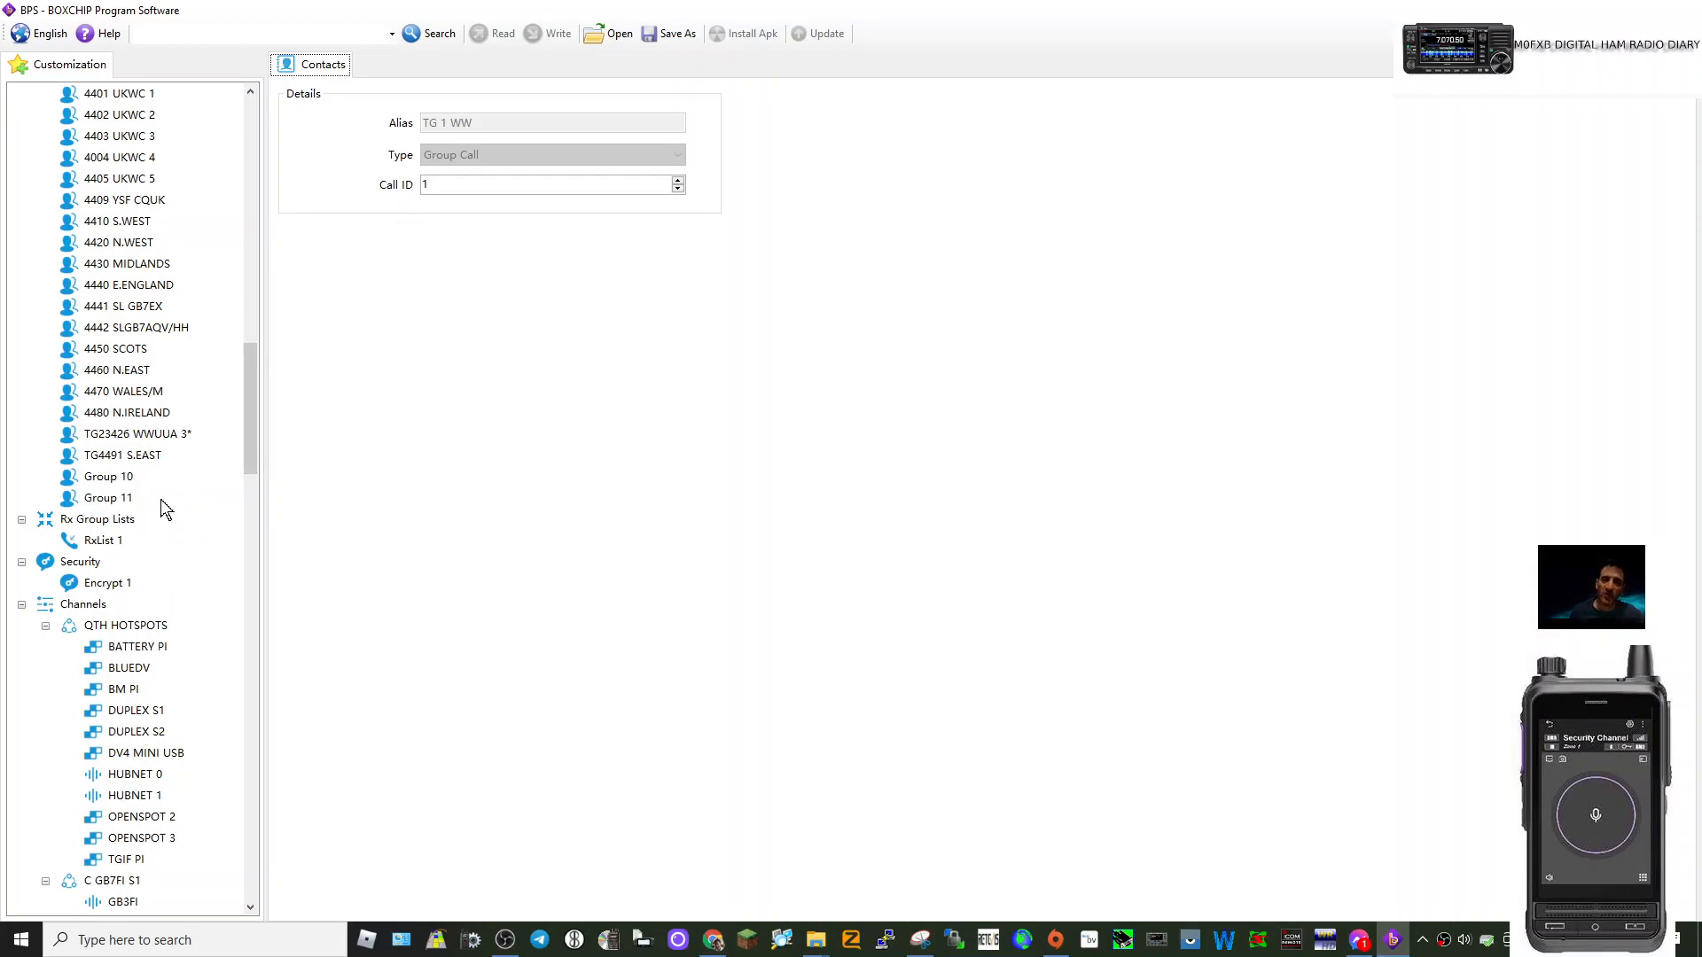
Rename the Group 10 contact to 8000.
left_click(100, 480)
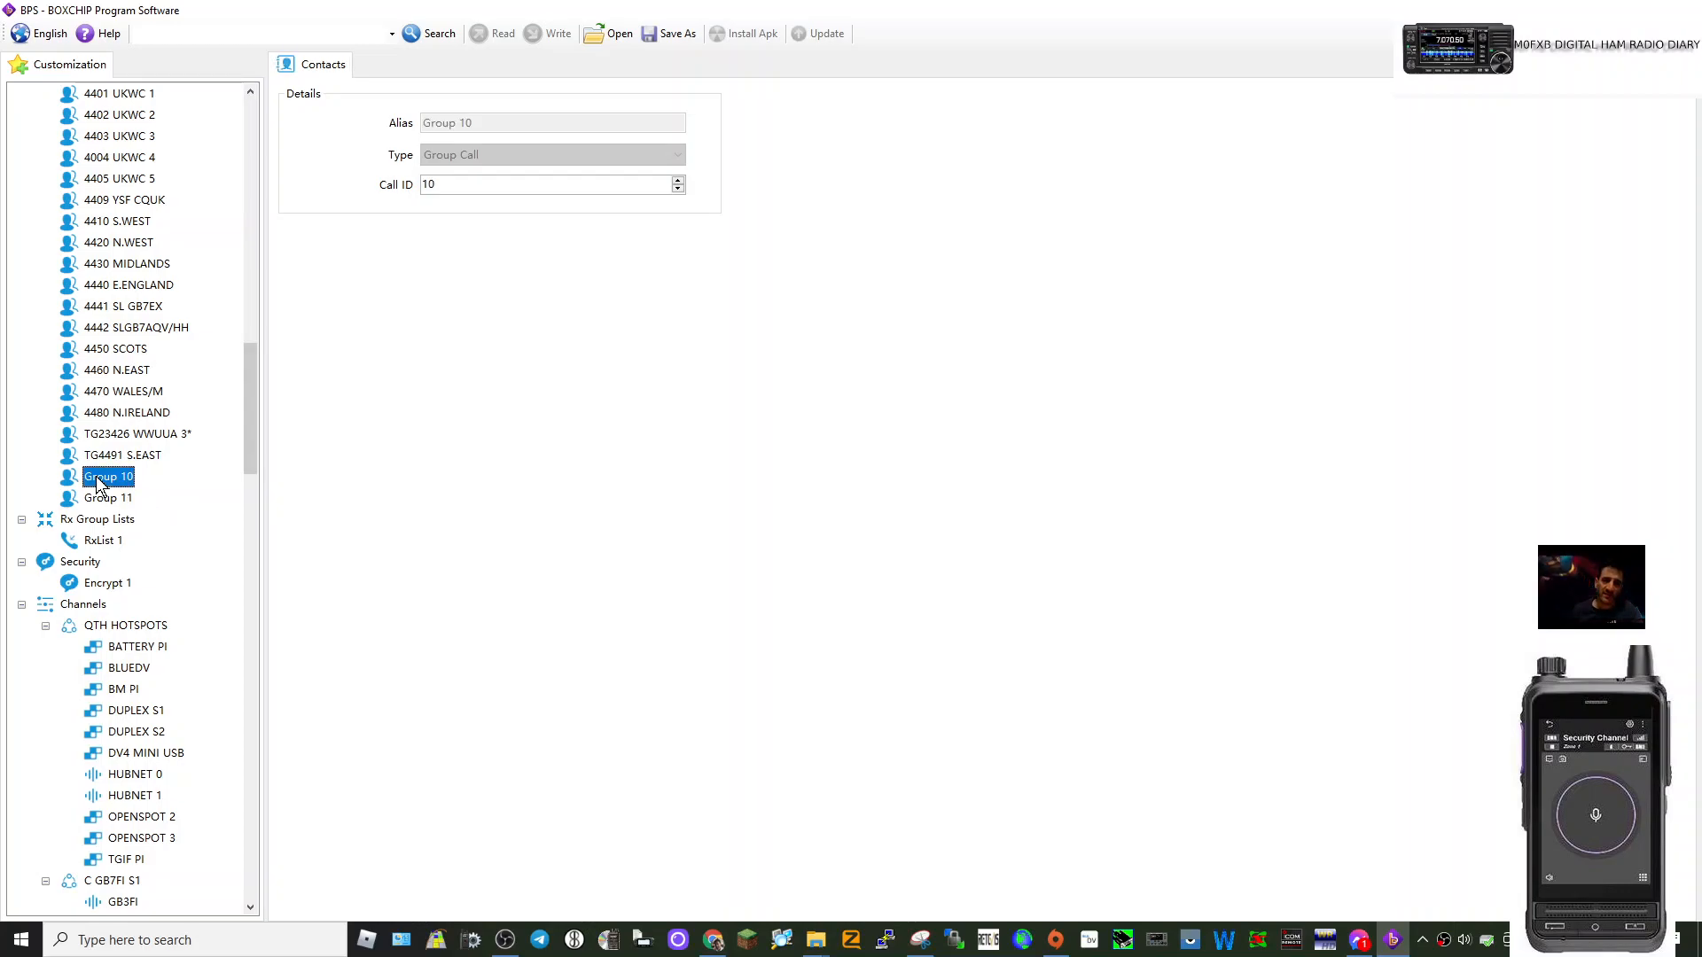
right_click(100, 480)
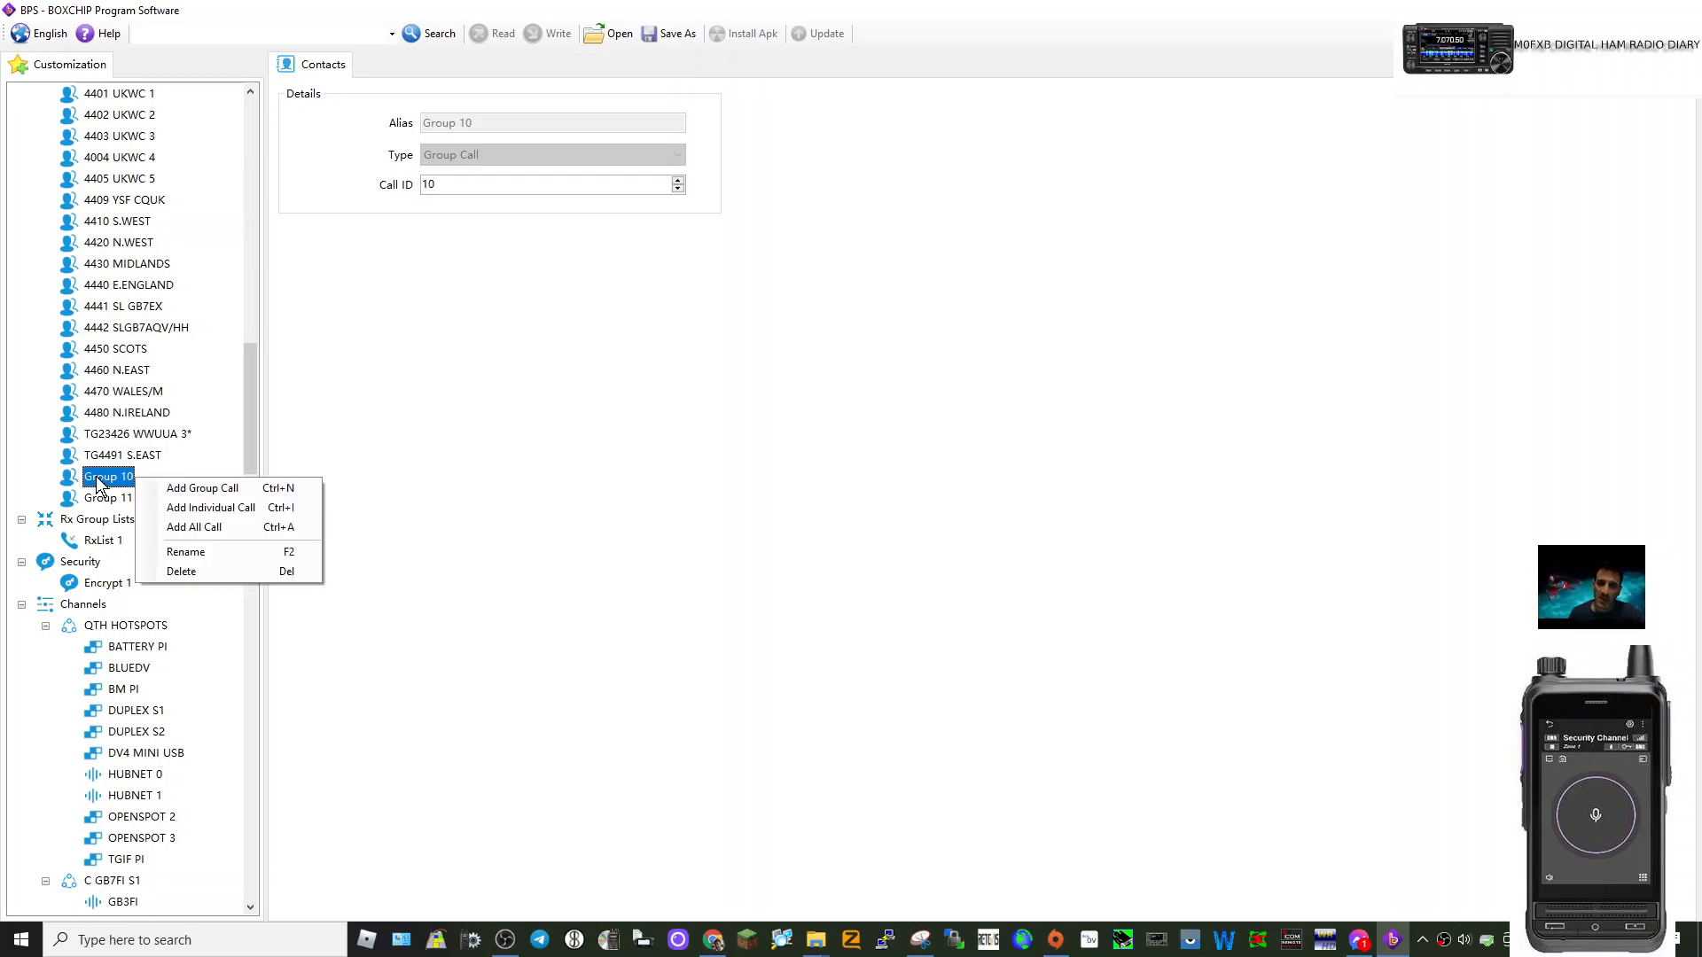
left_click(186, 551)
type("8000")
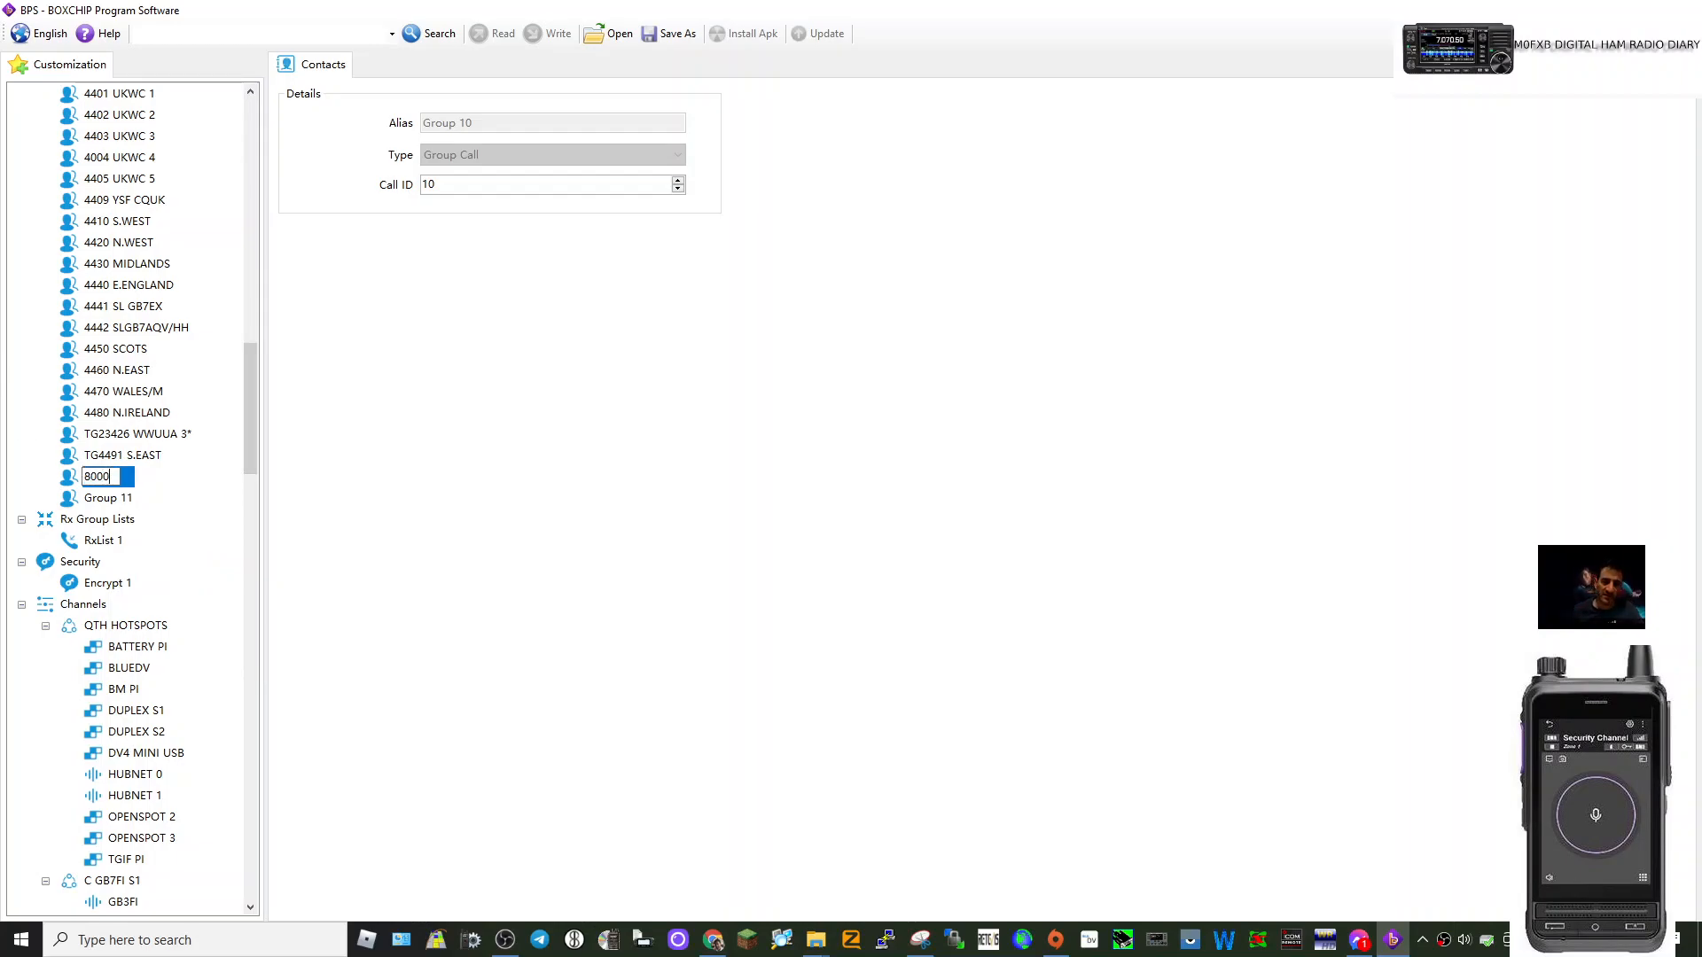
left_click(173, 484)
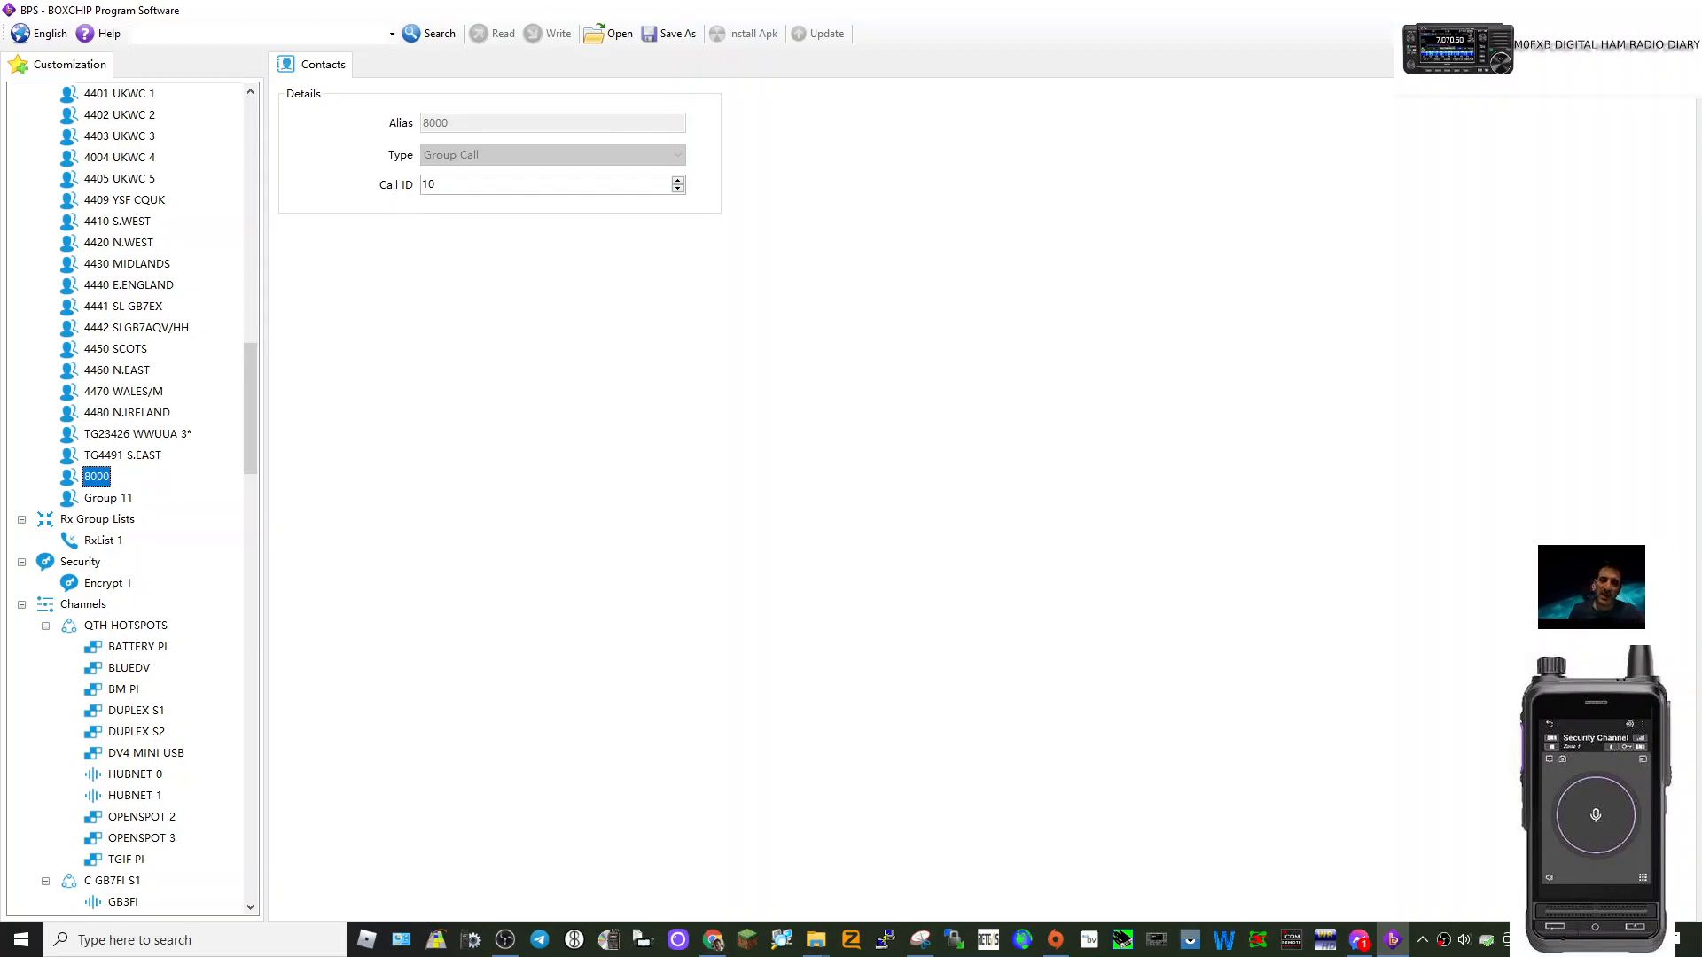
left_click(437, 184)
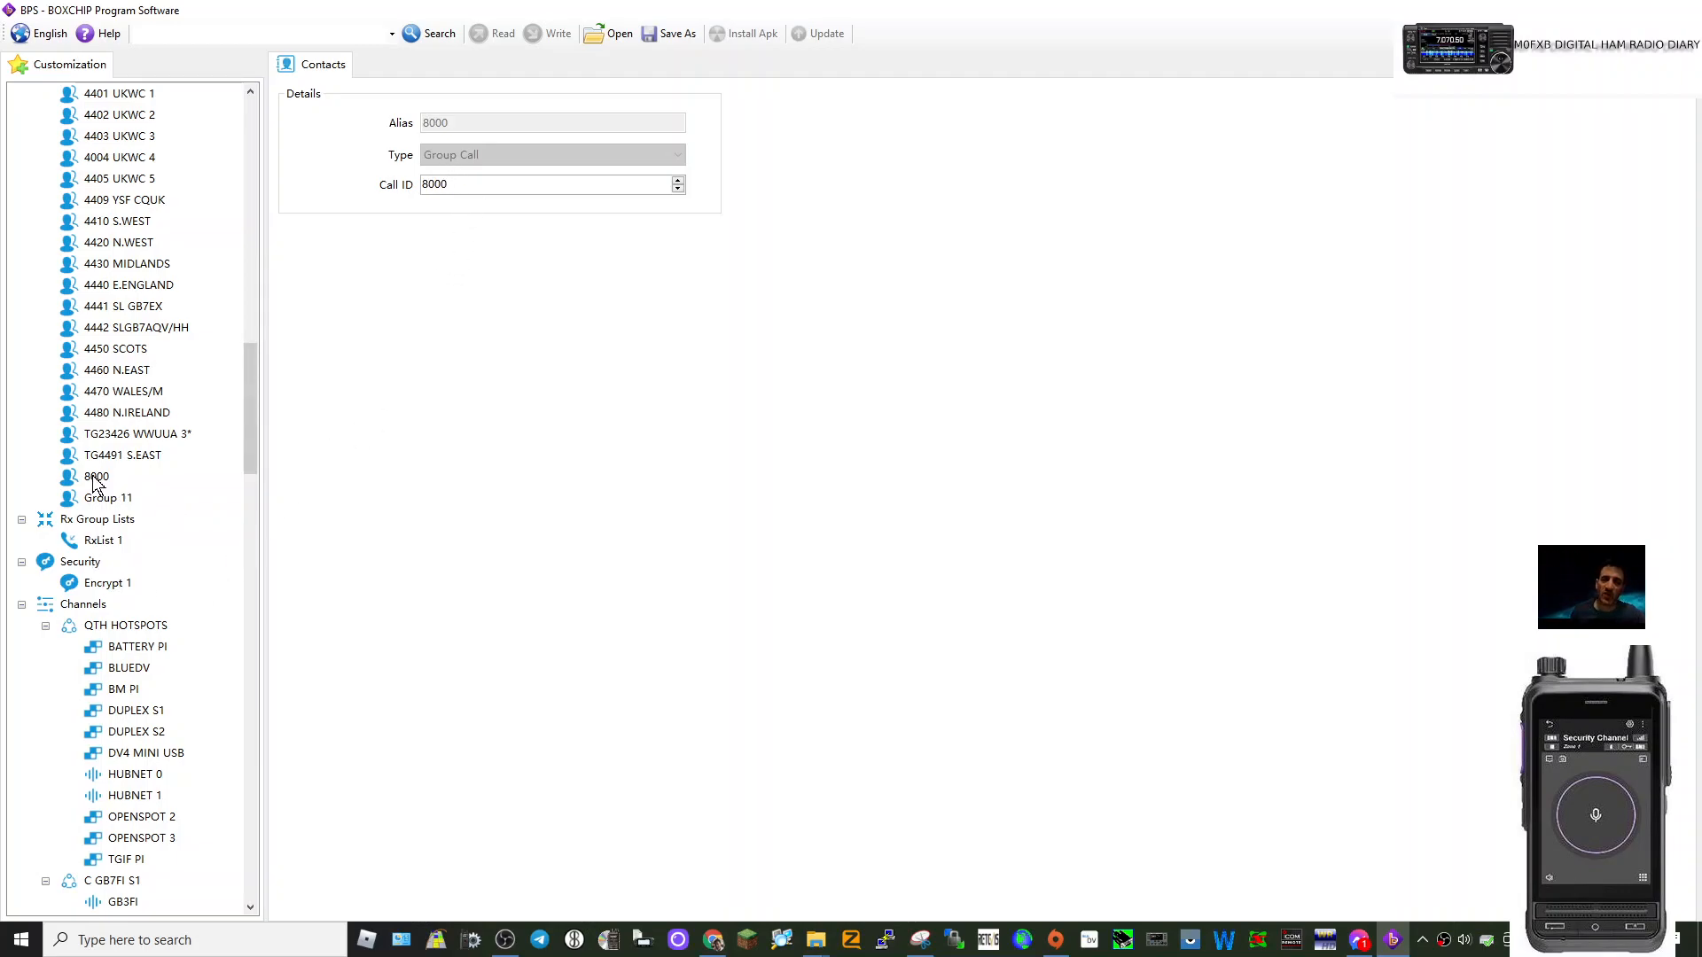
Rename Group 11 to 8001 and replace its old Call ID 11 with 8001.
left_click(105, 501)
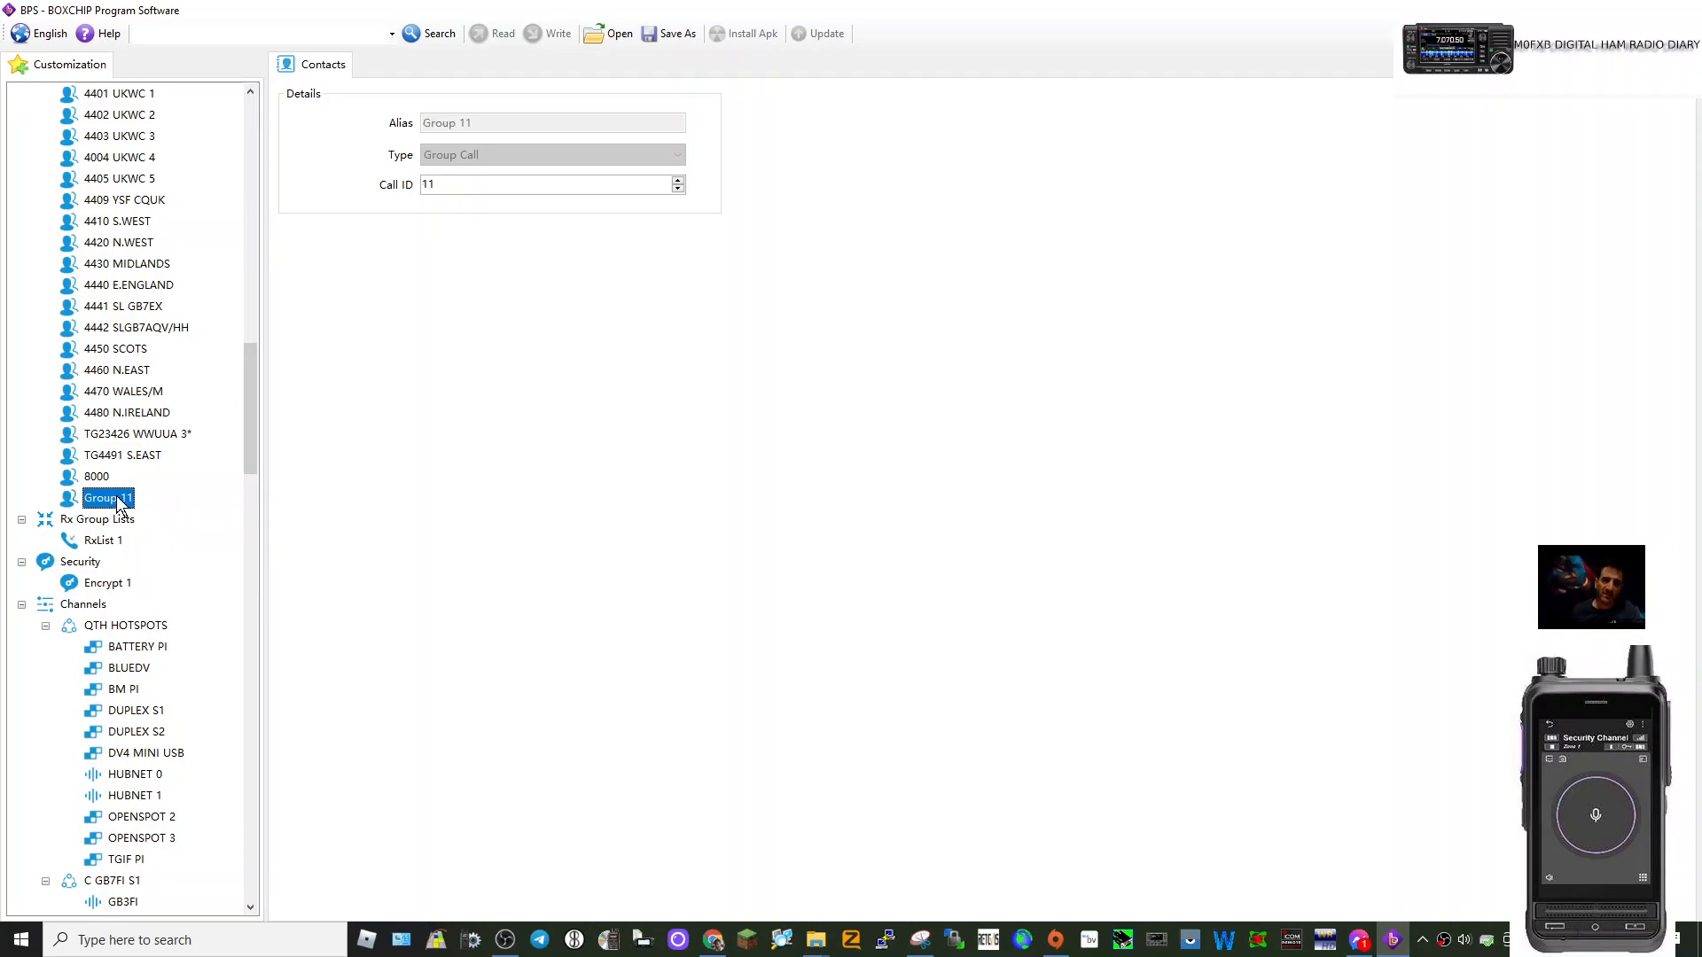
right_click(133, 499)
left_click(204, 573)
type("8001")
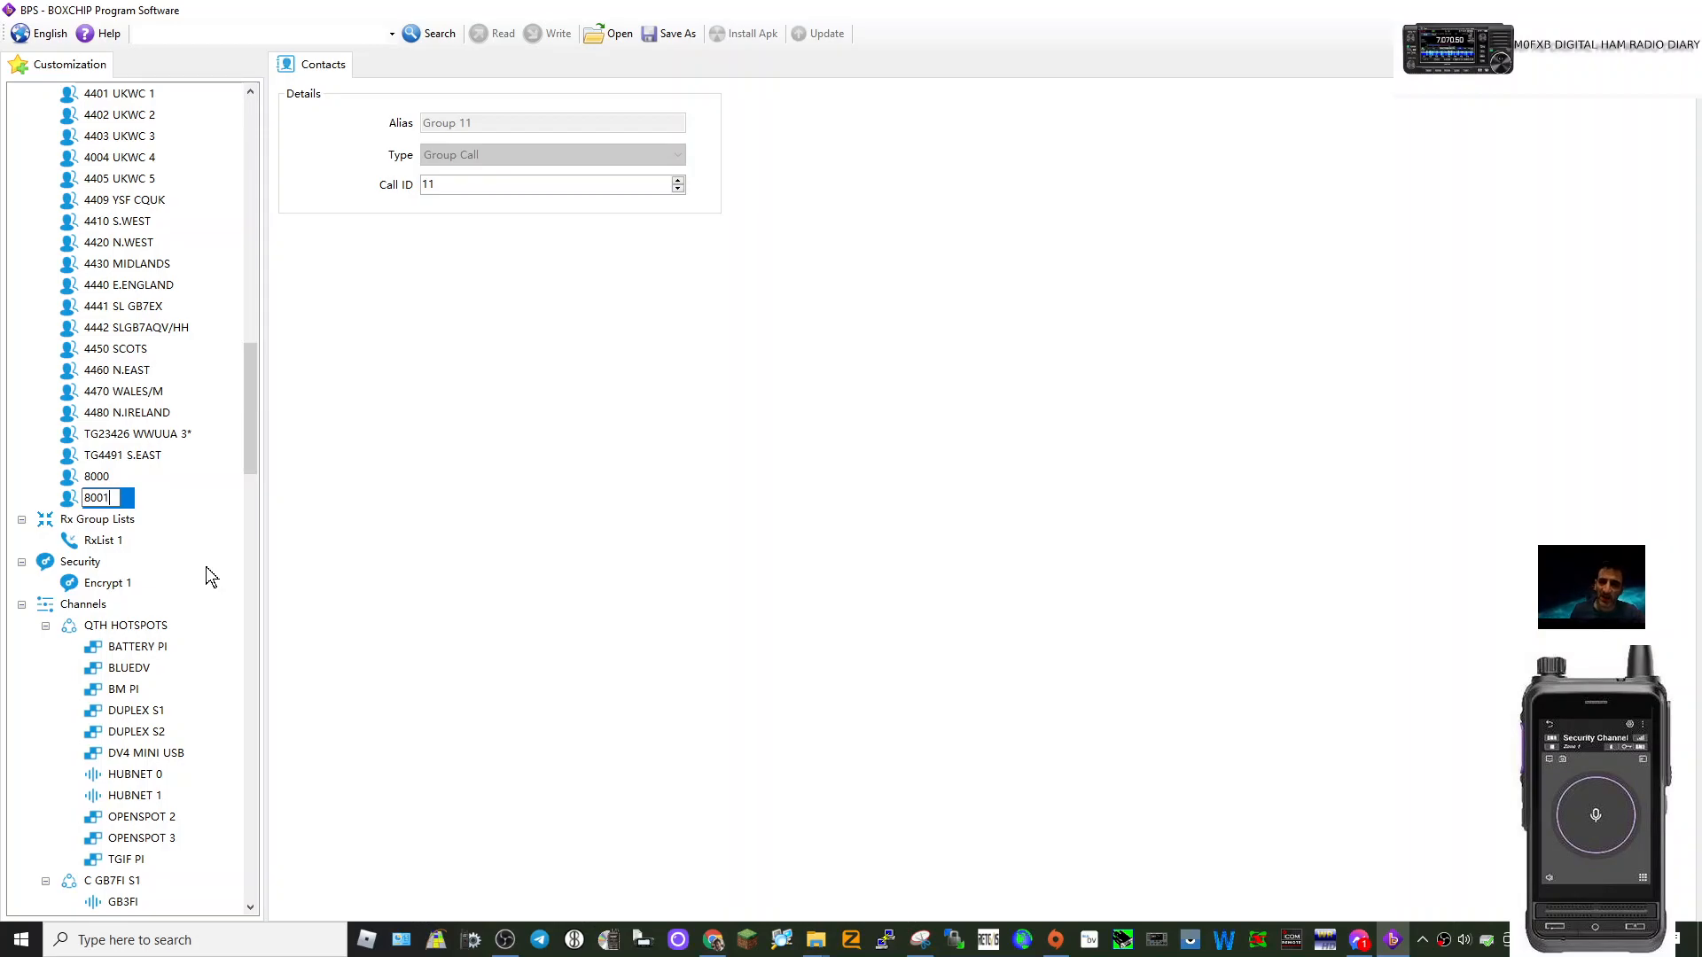
left_click(434, 184)
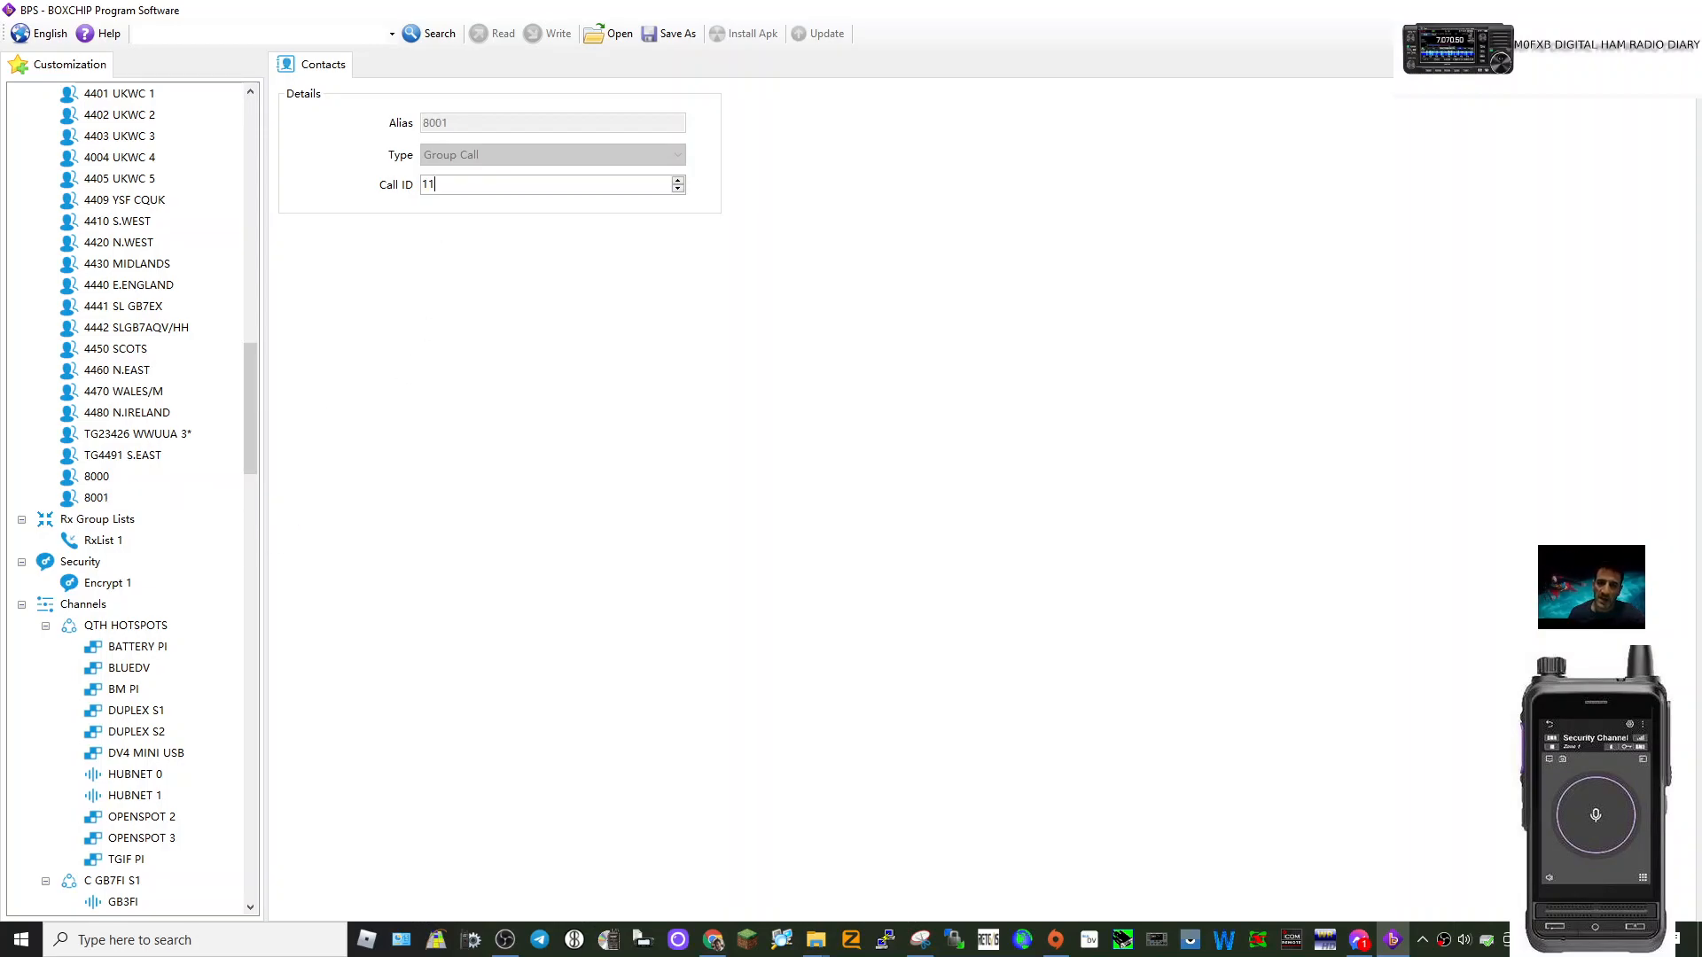
key("BackSpace")
key("BackSpace")
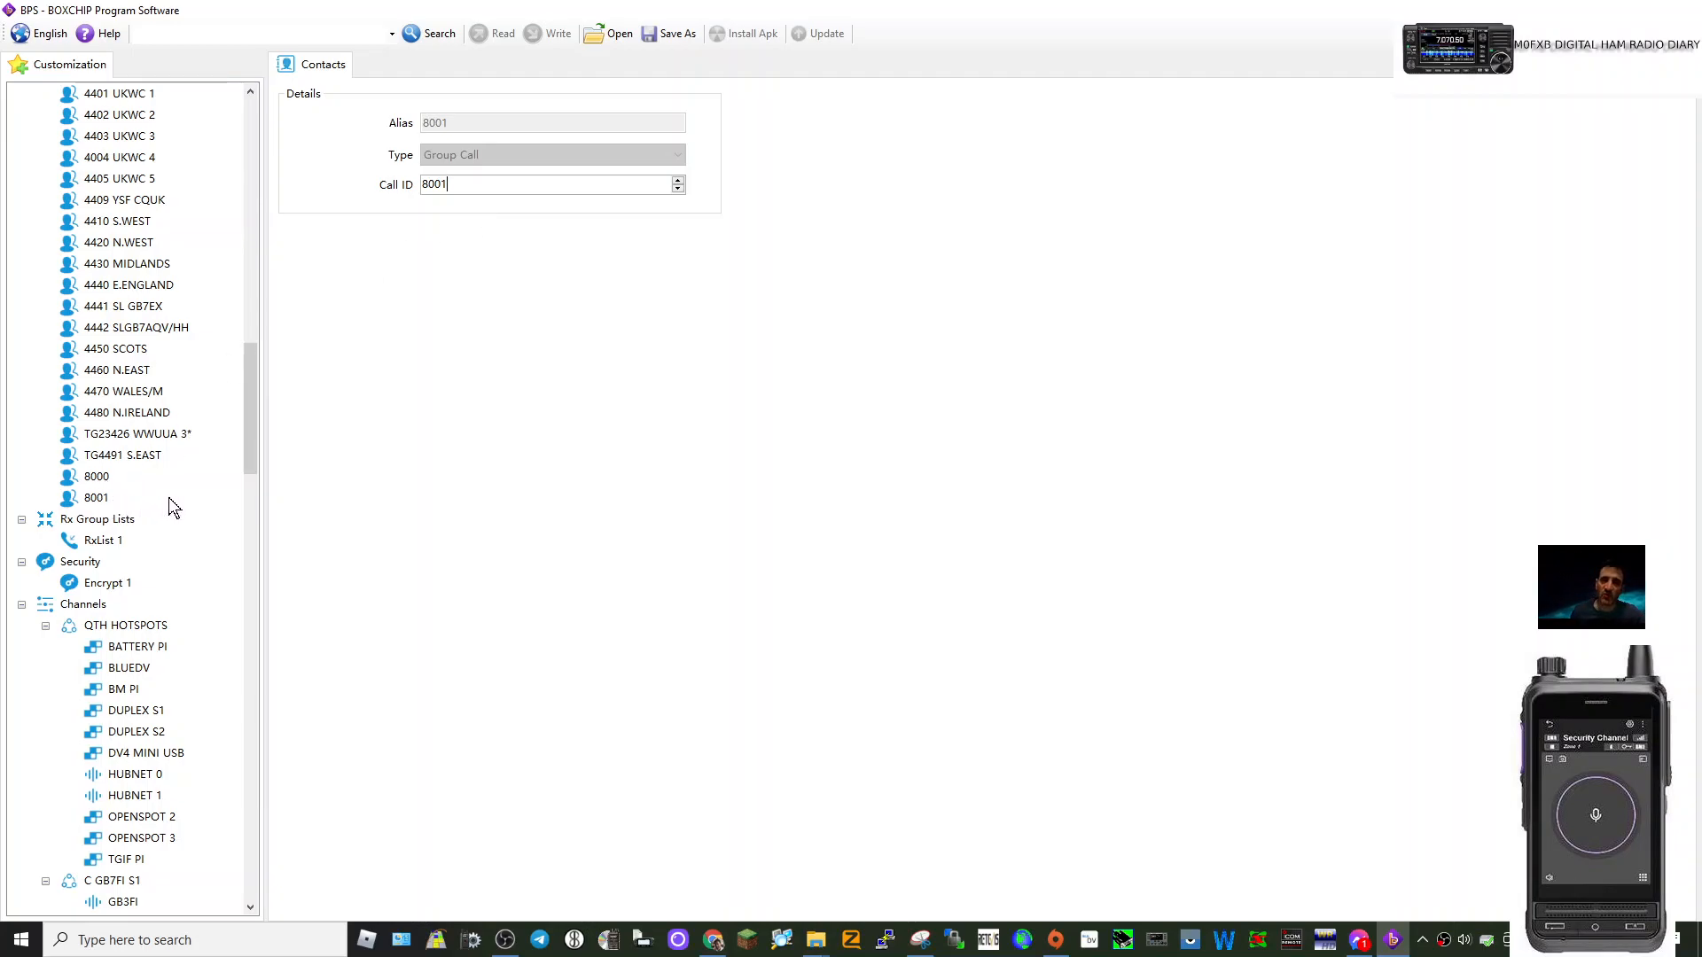
Add Zone 4 after the QTH HOTSPOTS zone.
scroll(195, 346, "up", 11)
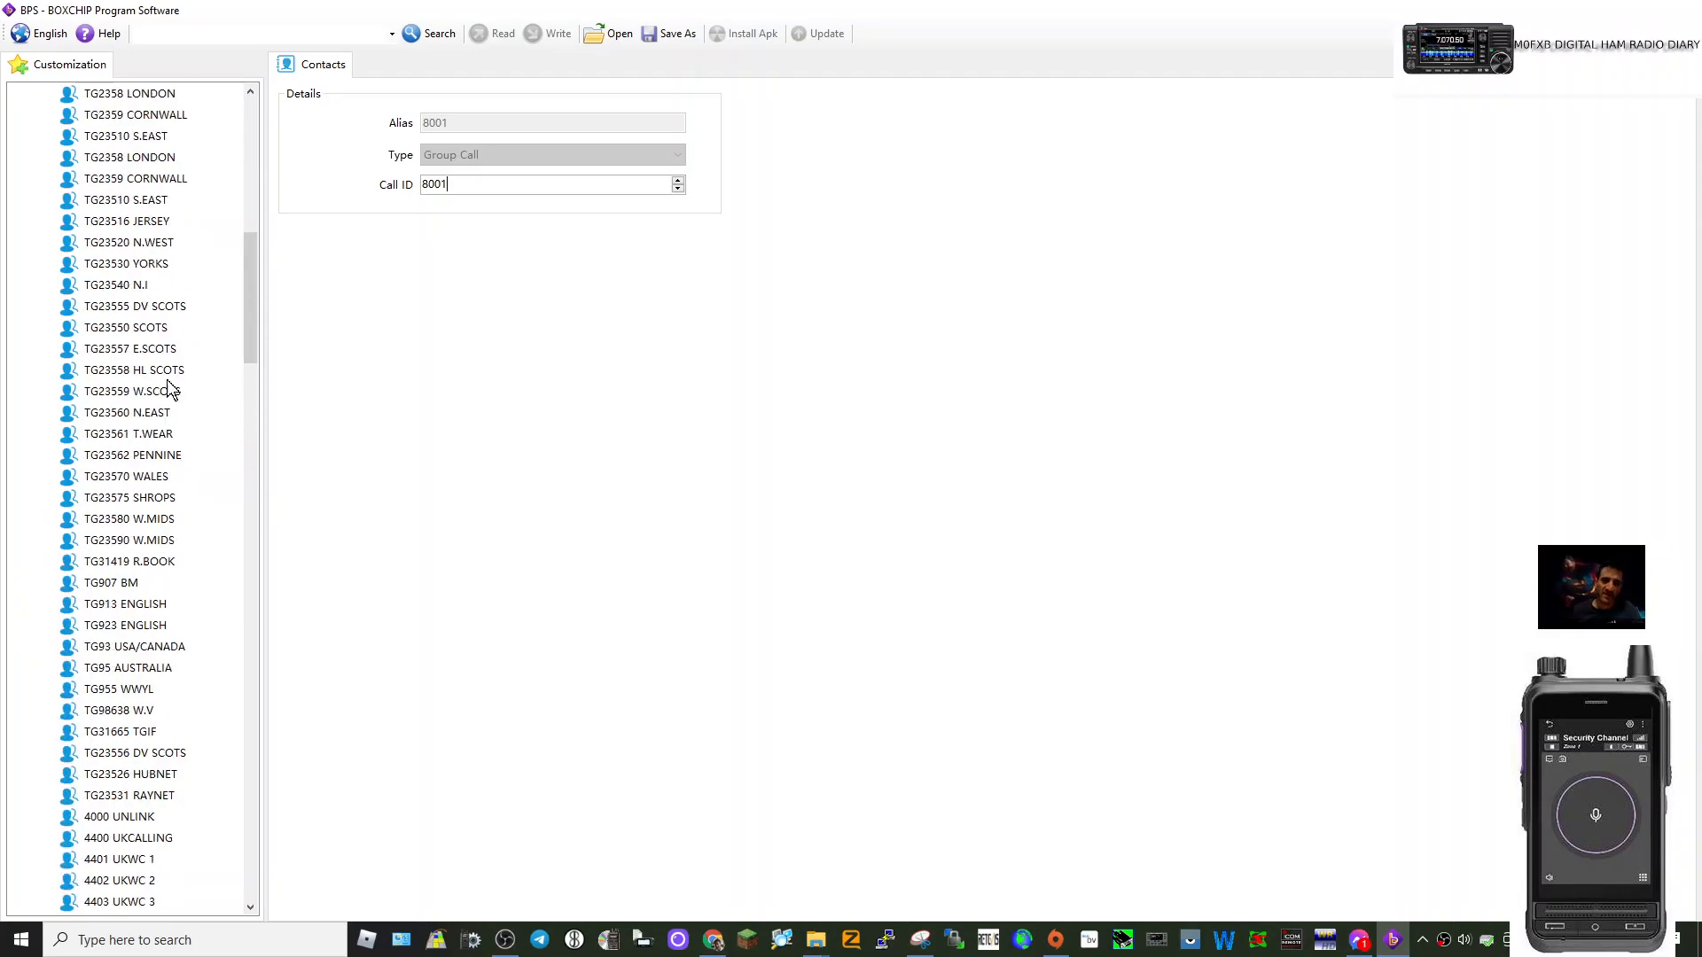
scroll(168, 390, "up", 13)
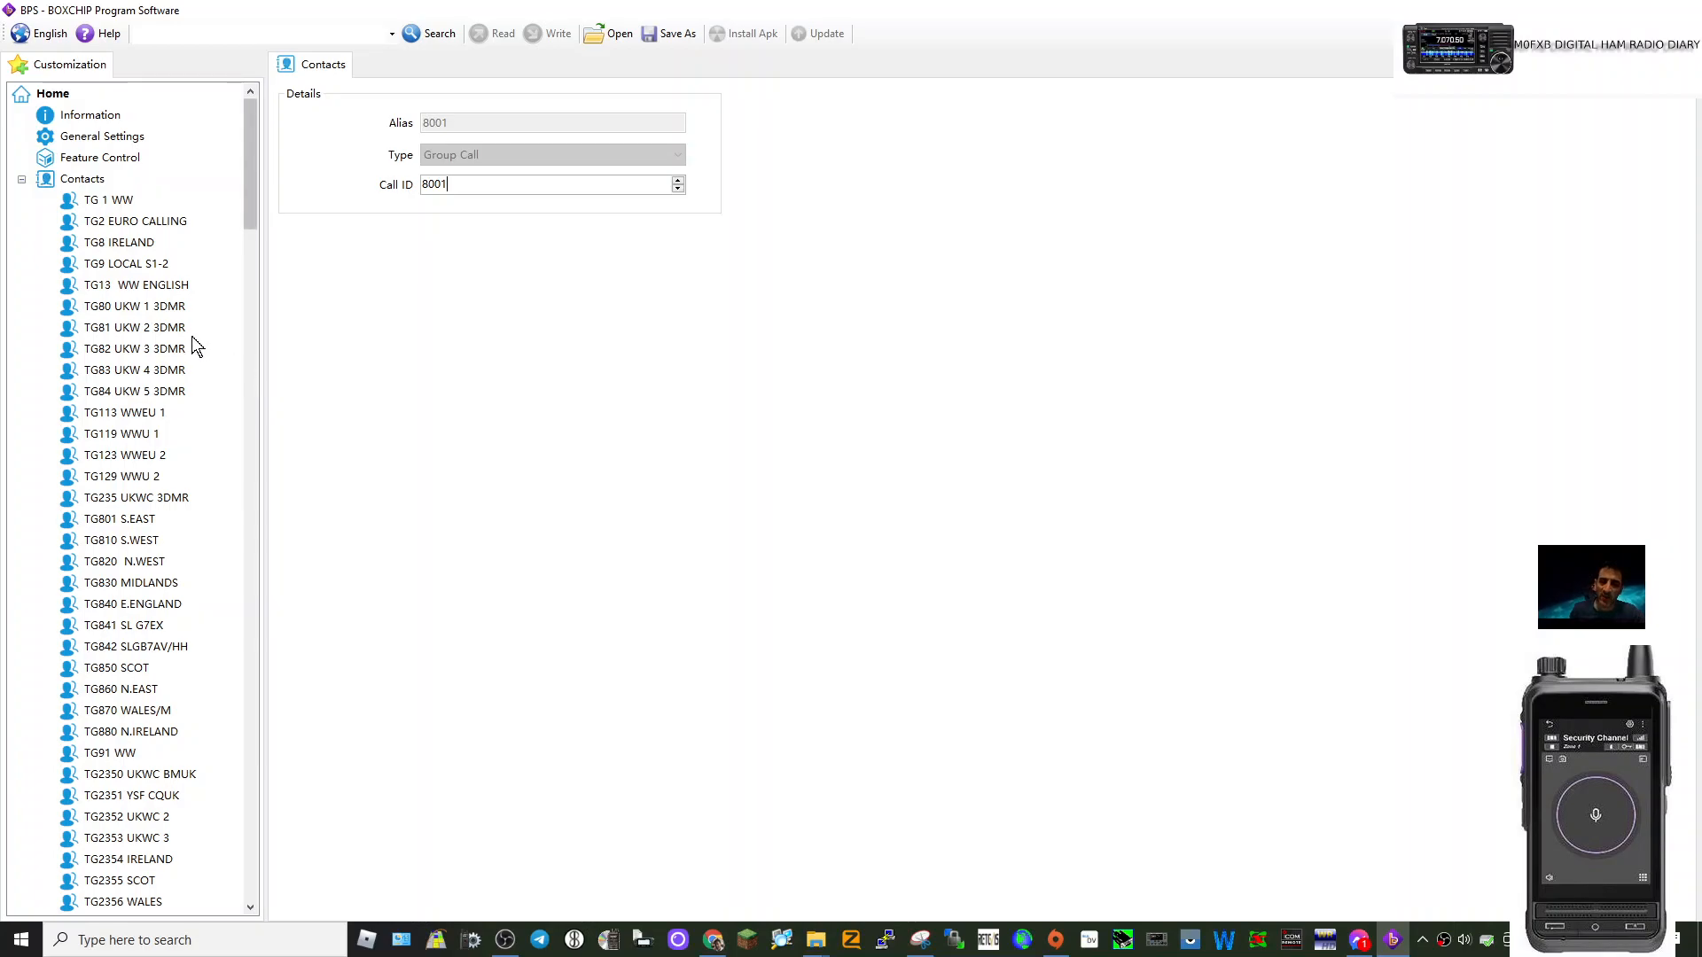
scroll(195, 348, "down", 20)
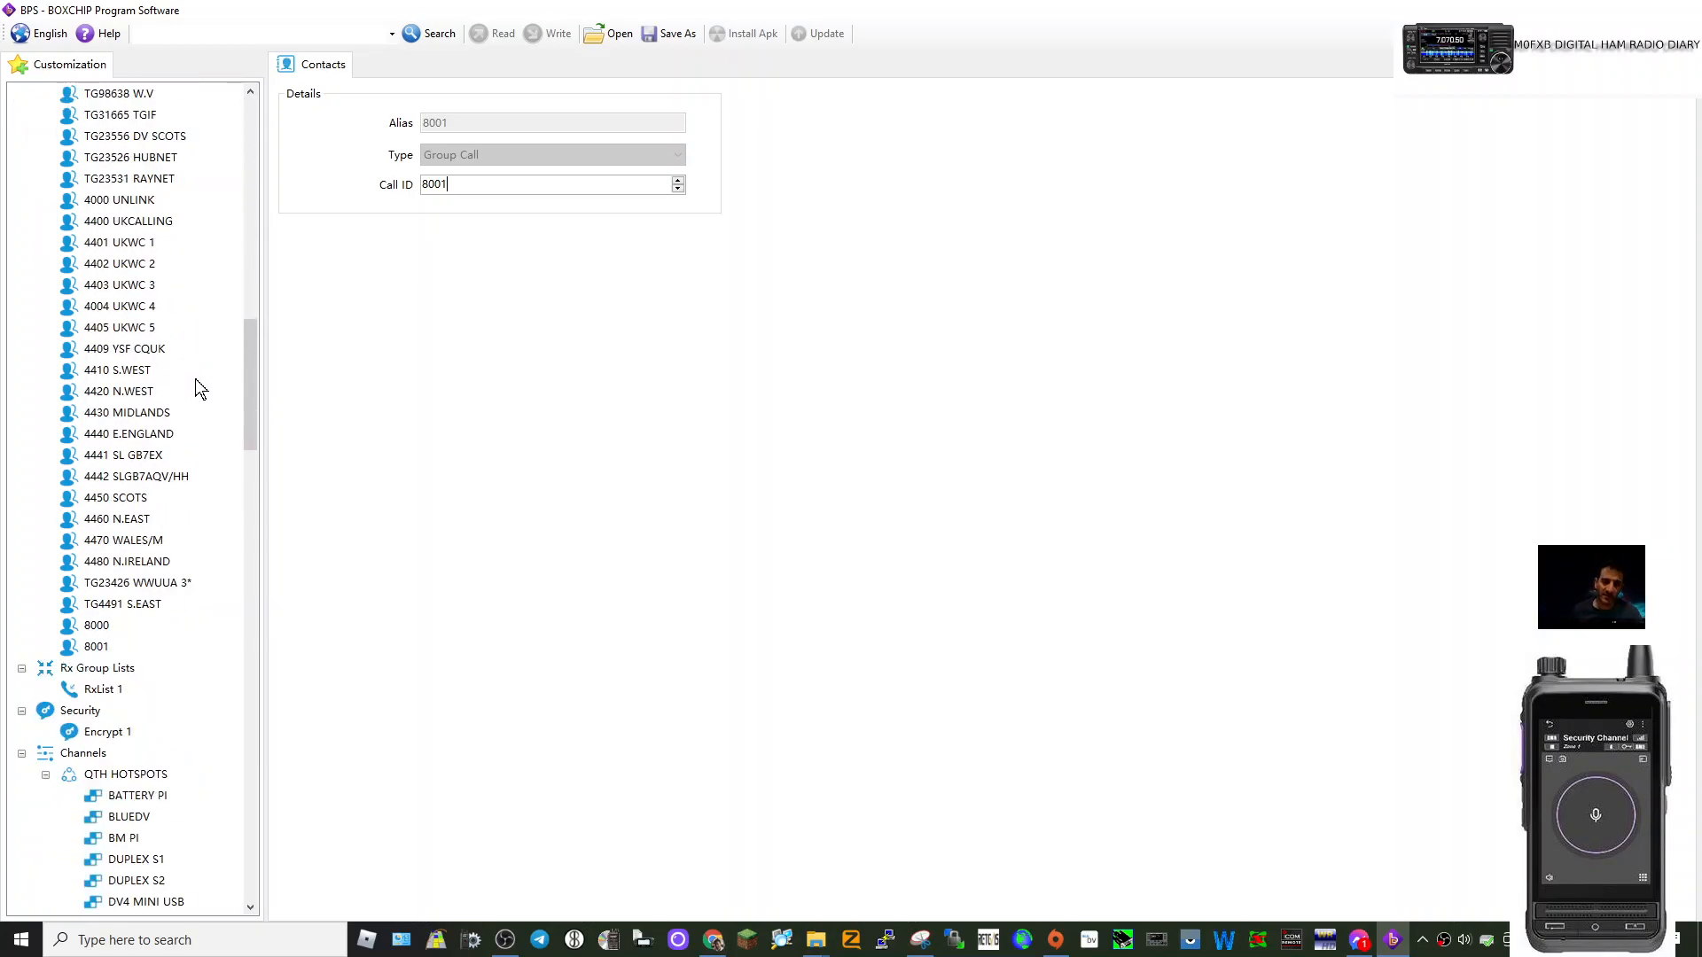
scroll(198, 388, "down", 3)
scroll(197, 383, "down", 3)
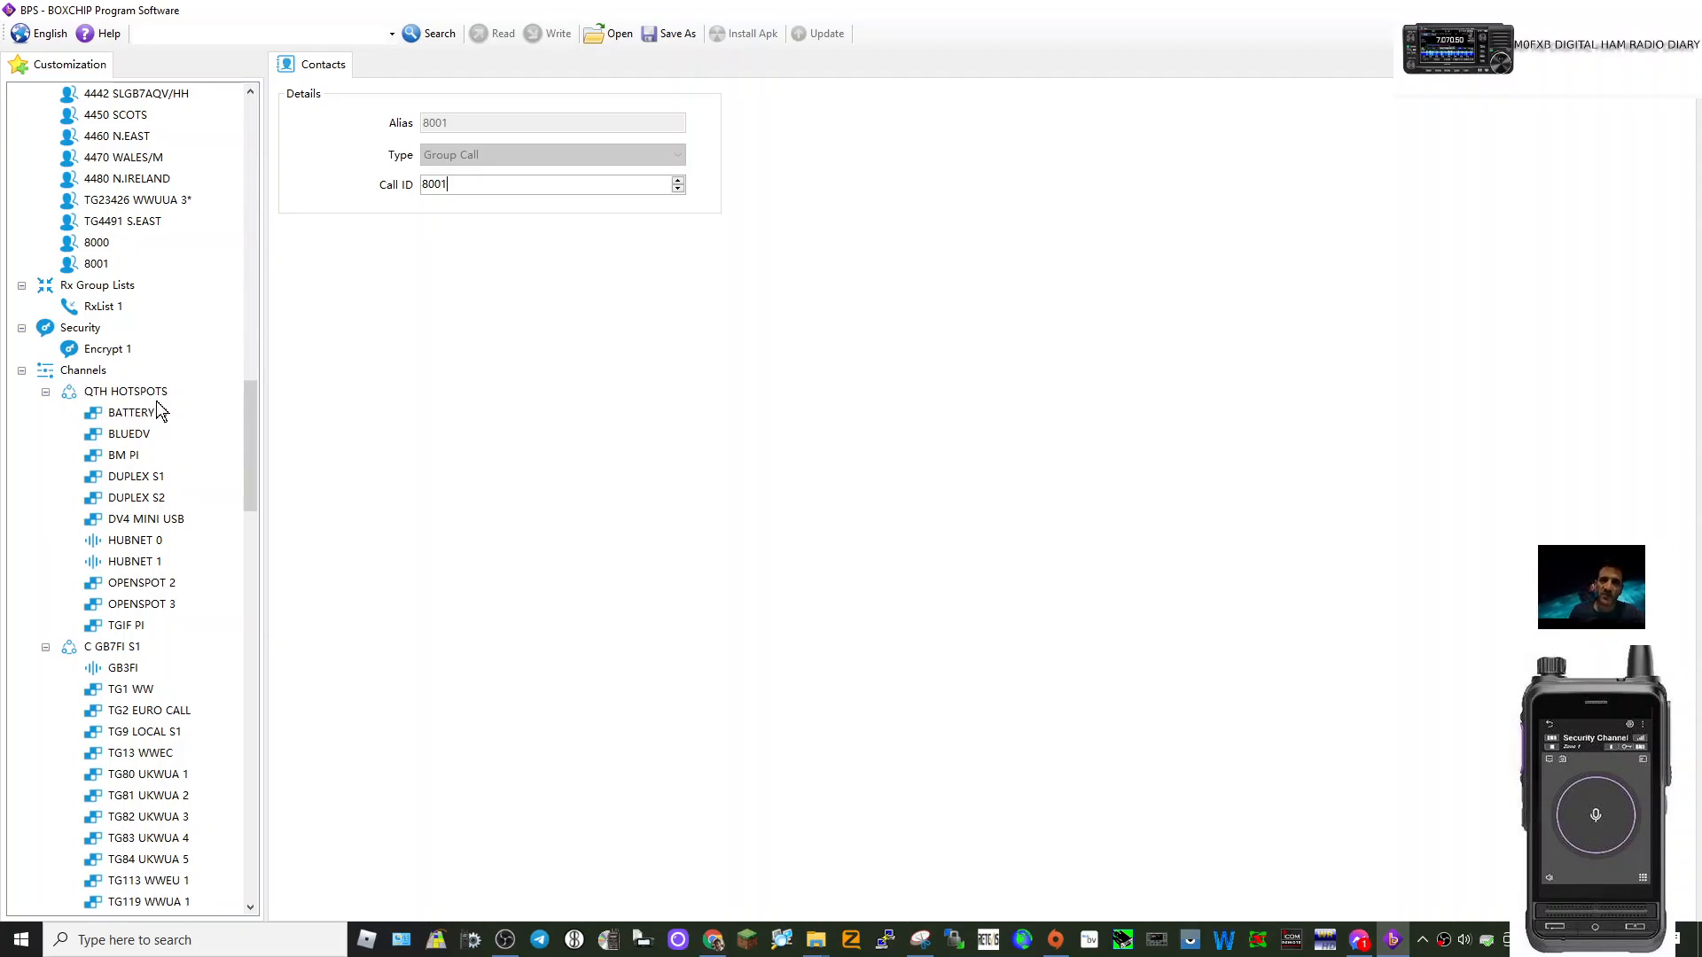
right_click(64, 396)
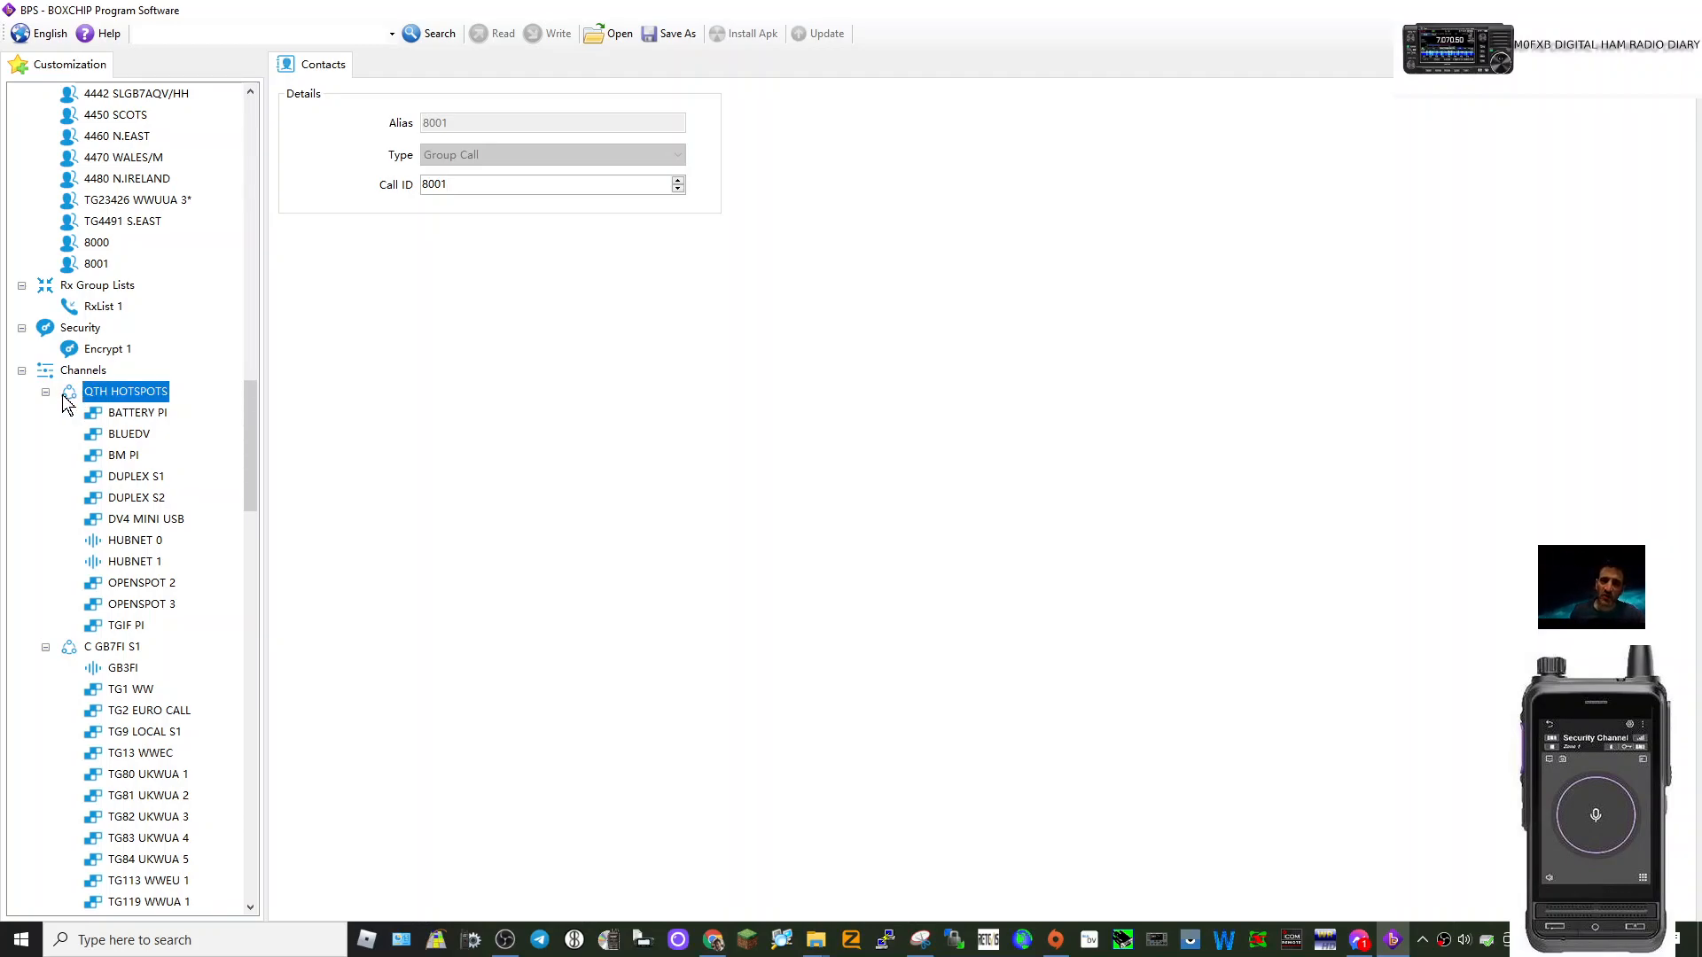
left_click(207, 406)
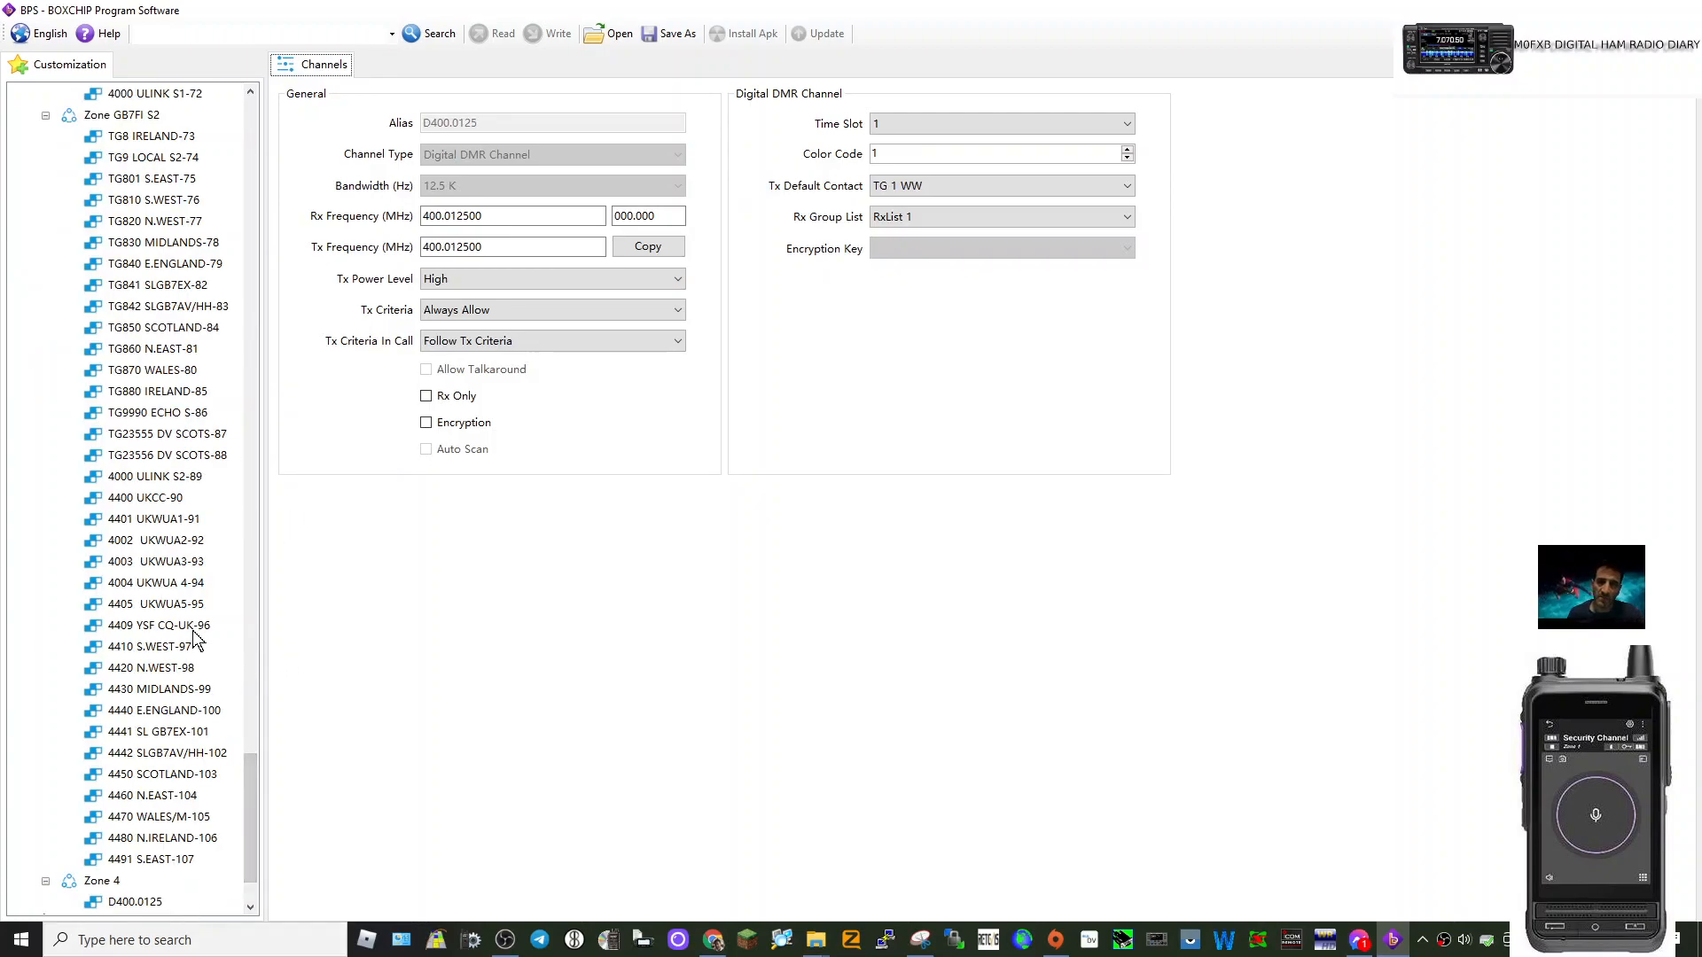
Add Zone 5 after Zone 4 and view Zone 4's D400.0125 channel.
scroll(200, 696, "down", 2)
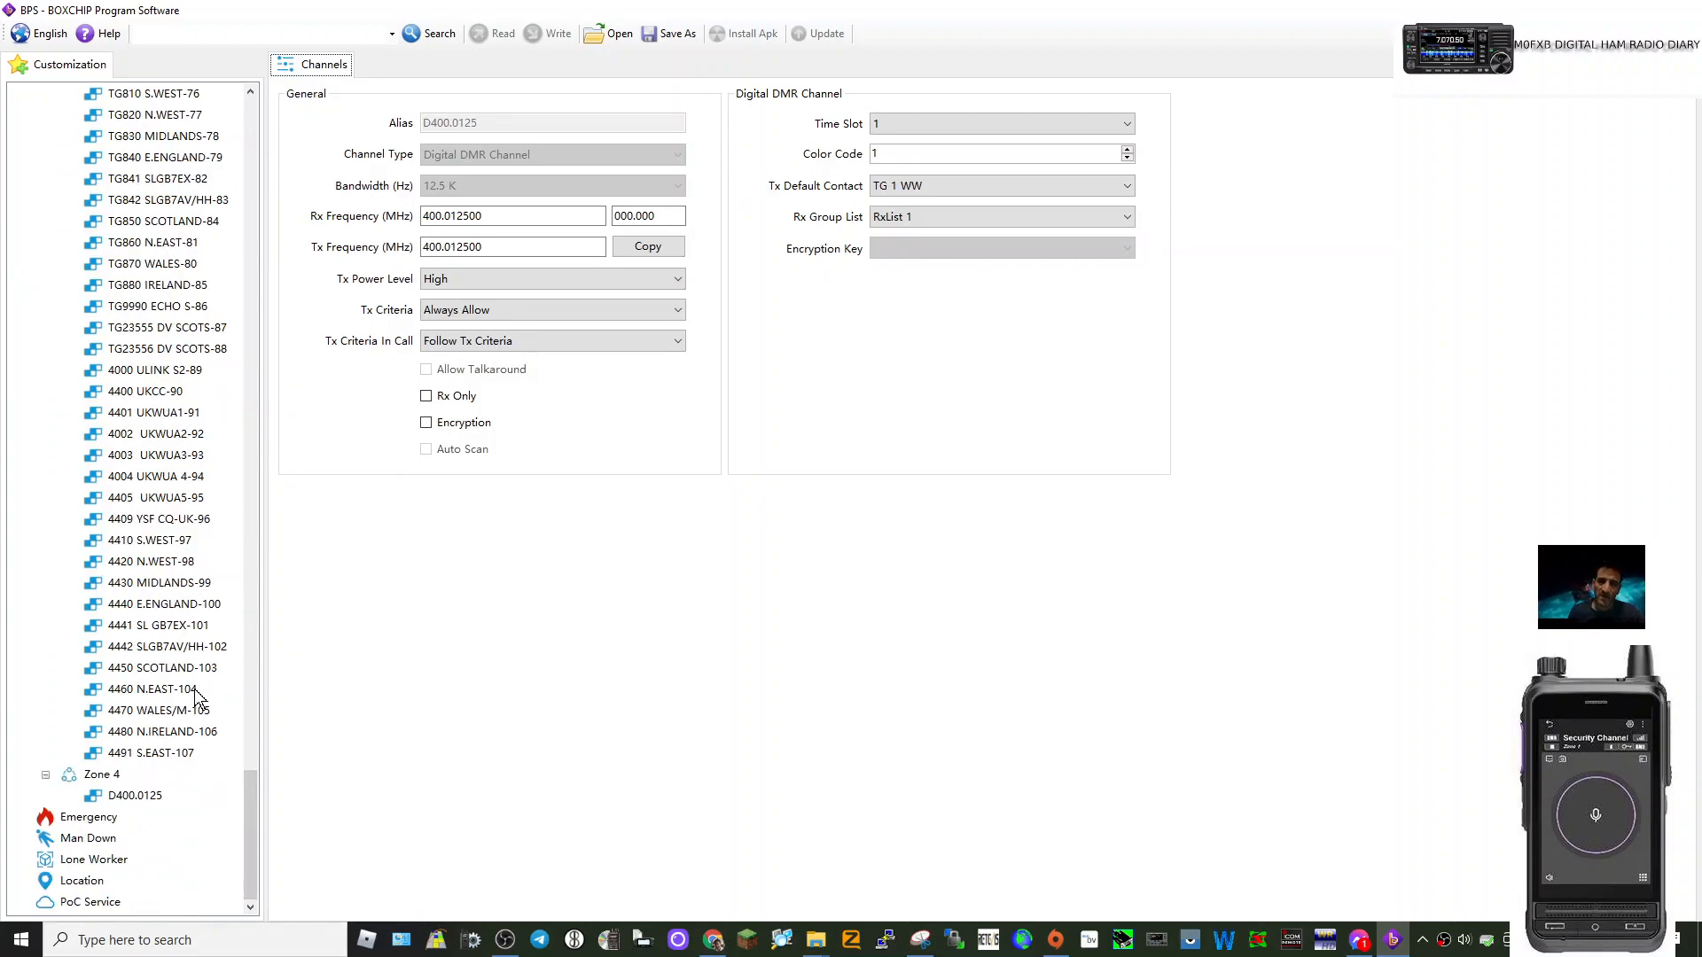
right_click(108, 781)
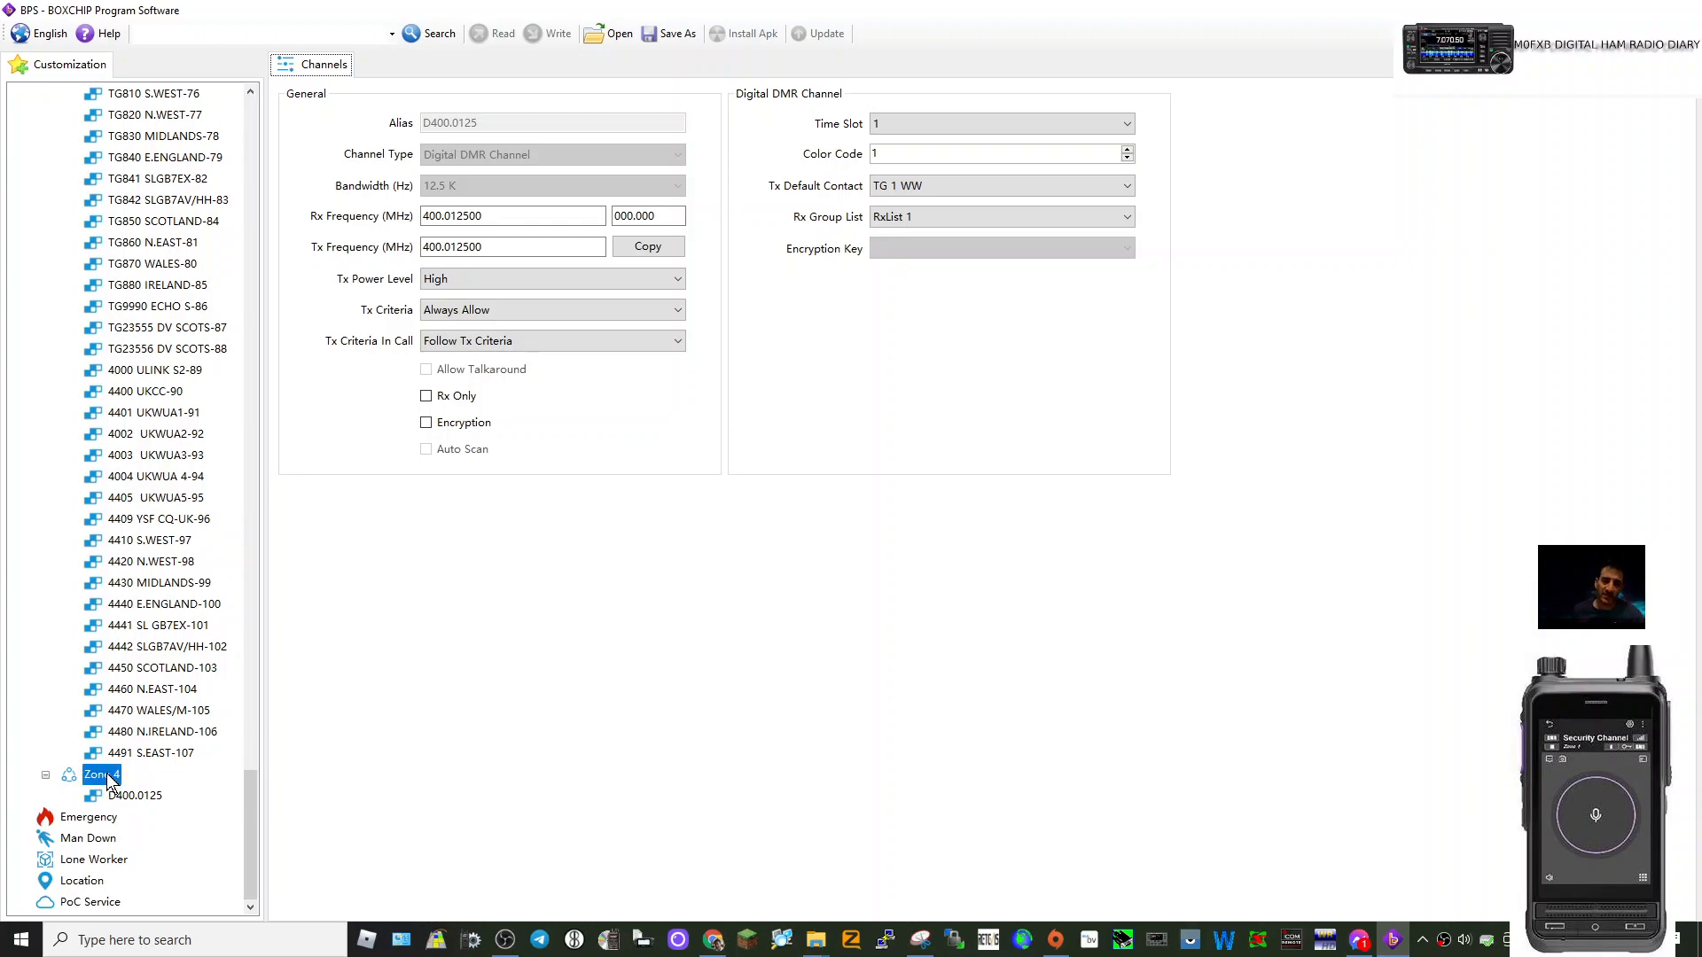
left_click(166, 787)
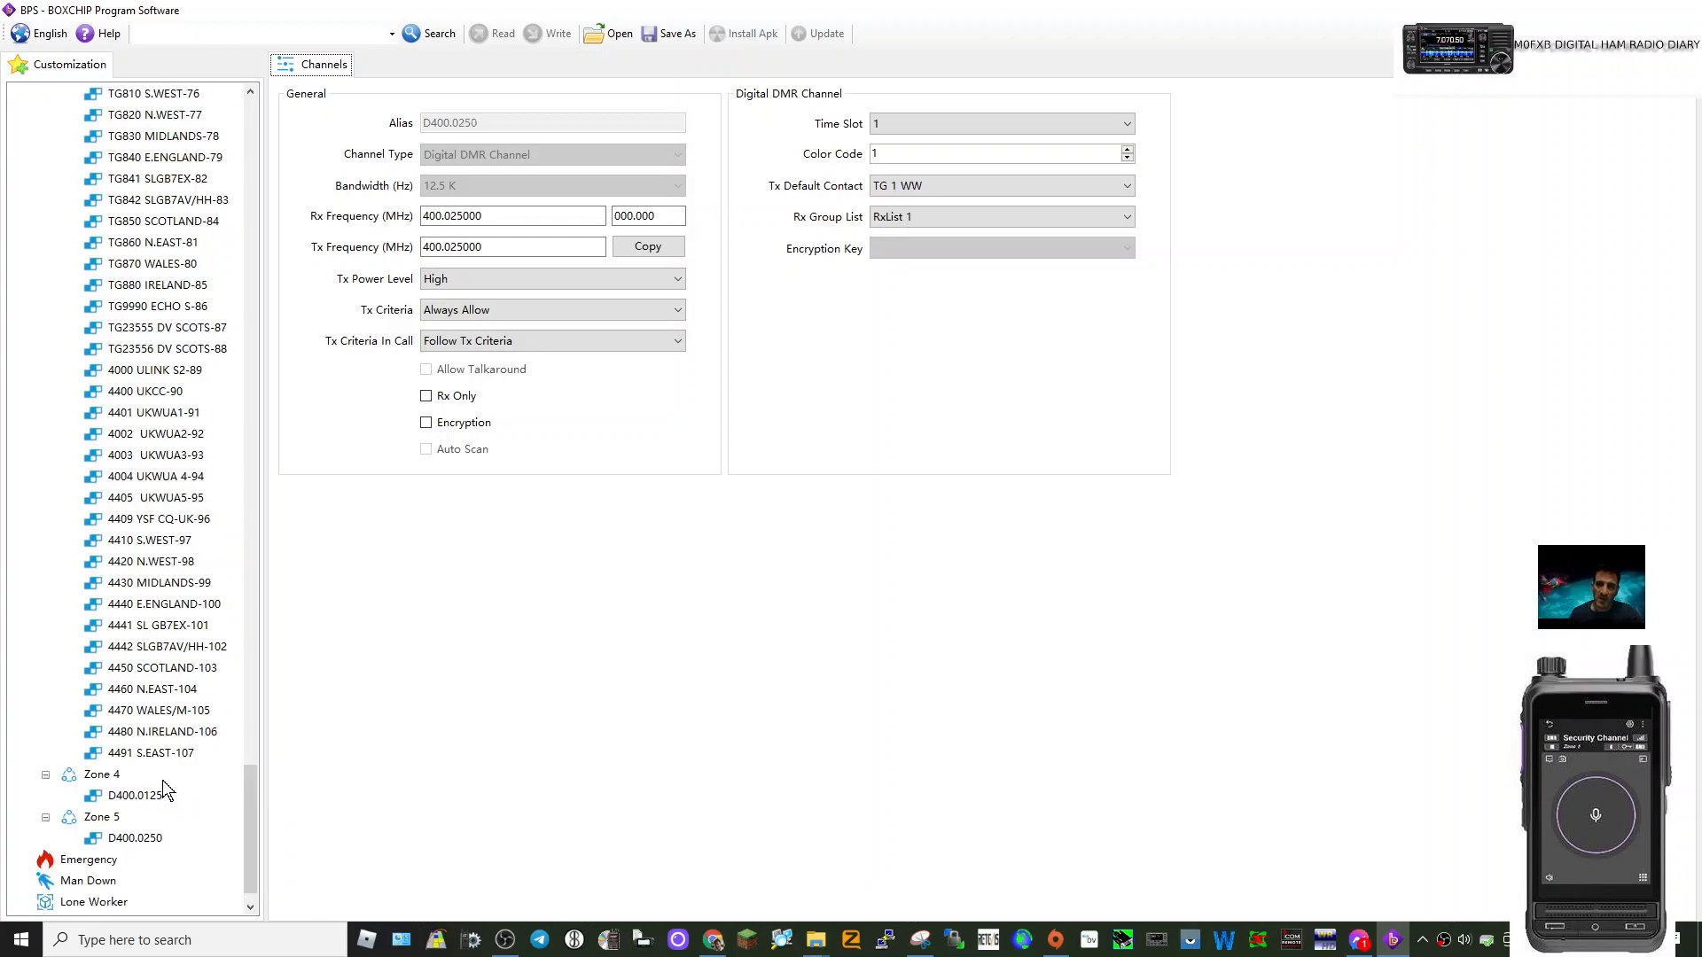
scroll(182, 691, "down", 1)
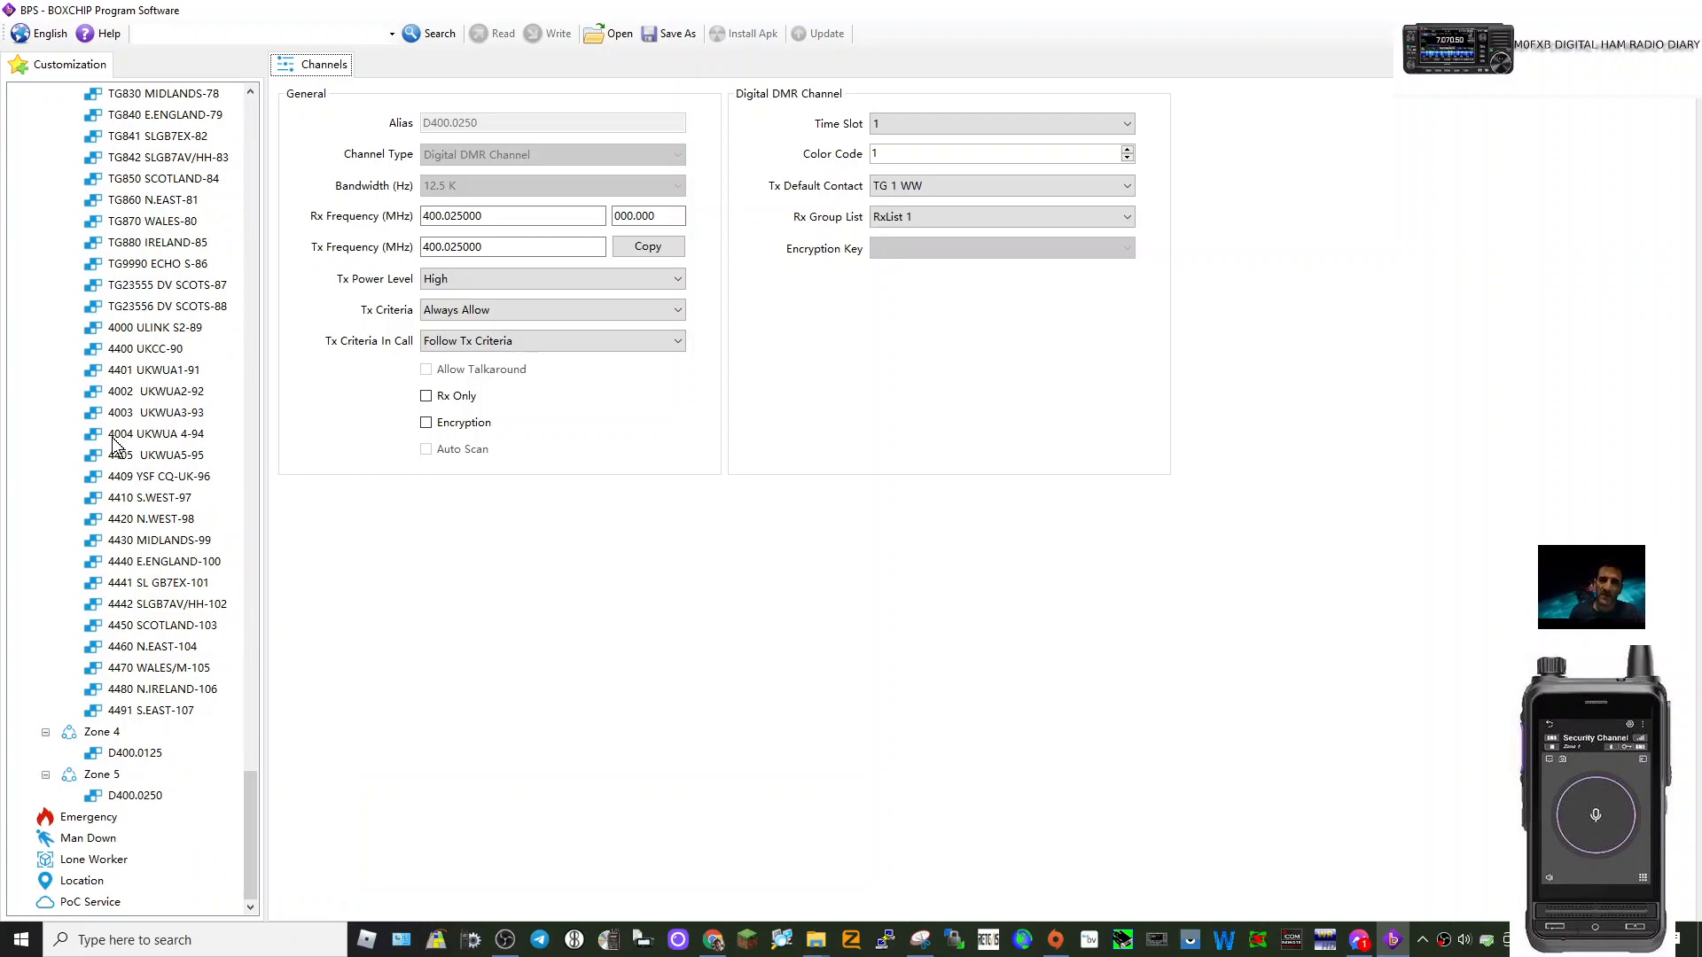
scroll(162, 434, "up", 15)
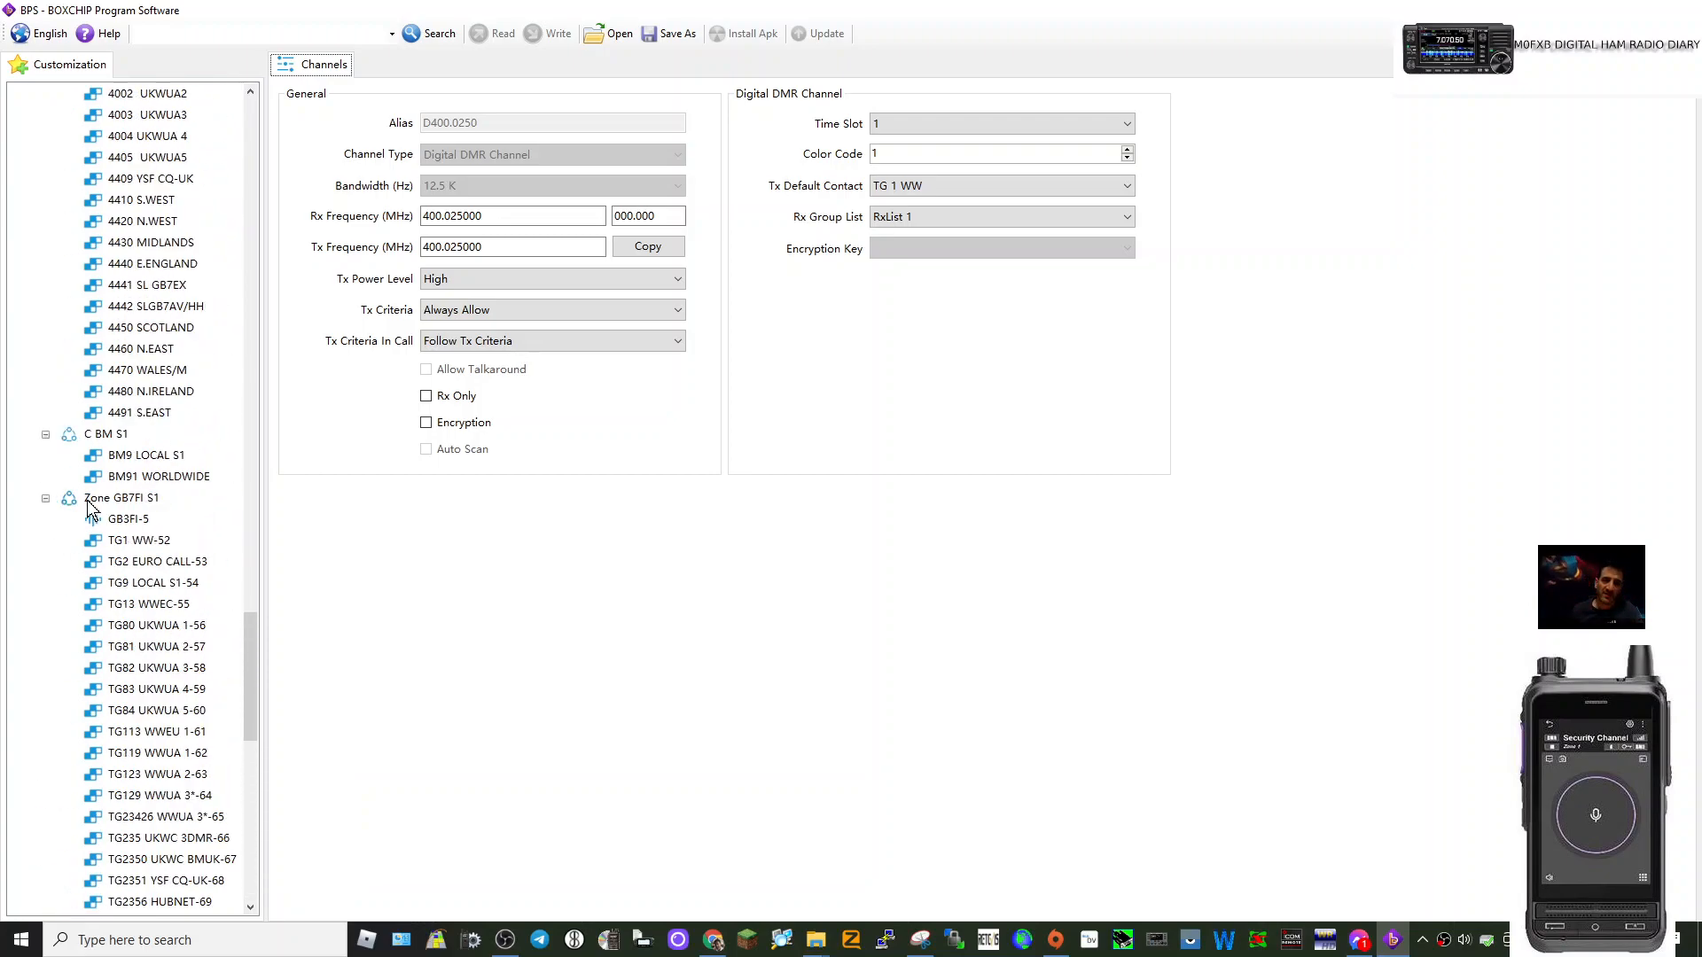
scroll(190, 562, "down", 12)
scroll(189, 562, "down", 4)
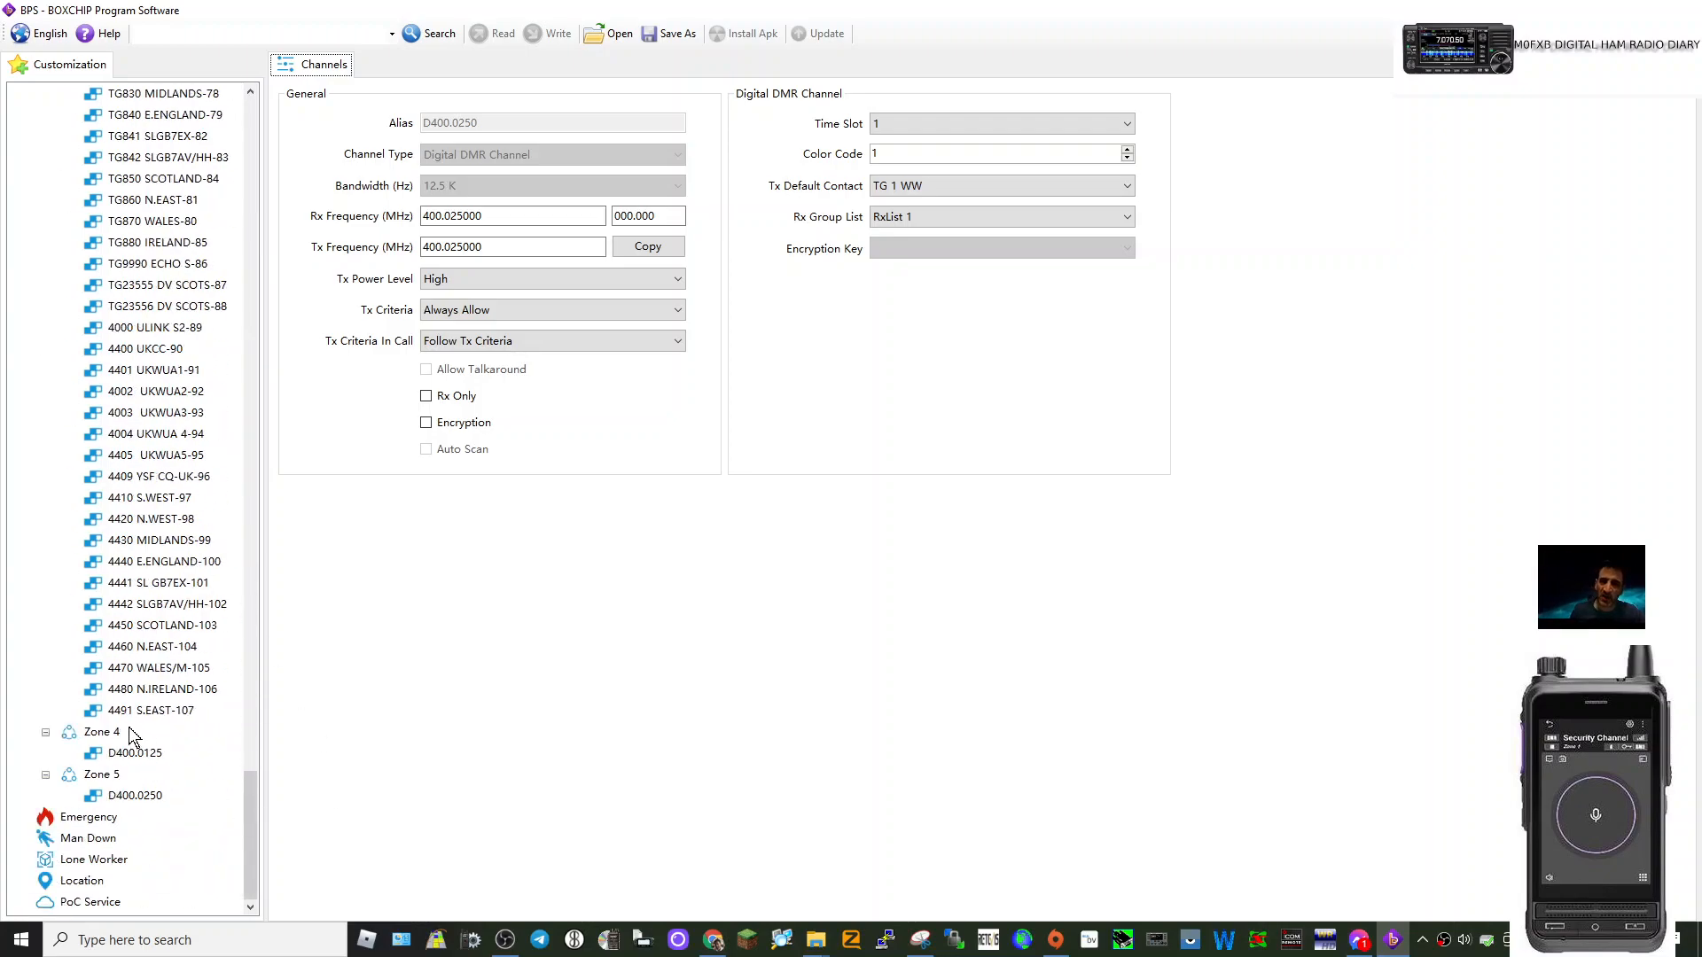
left_click(137, 753)
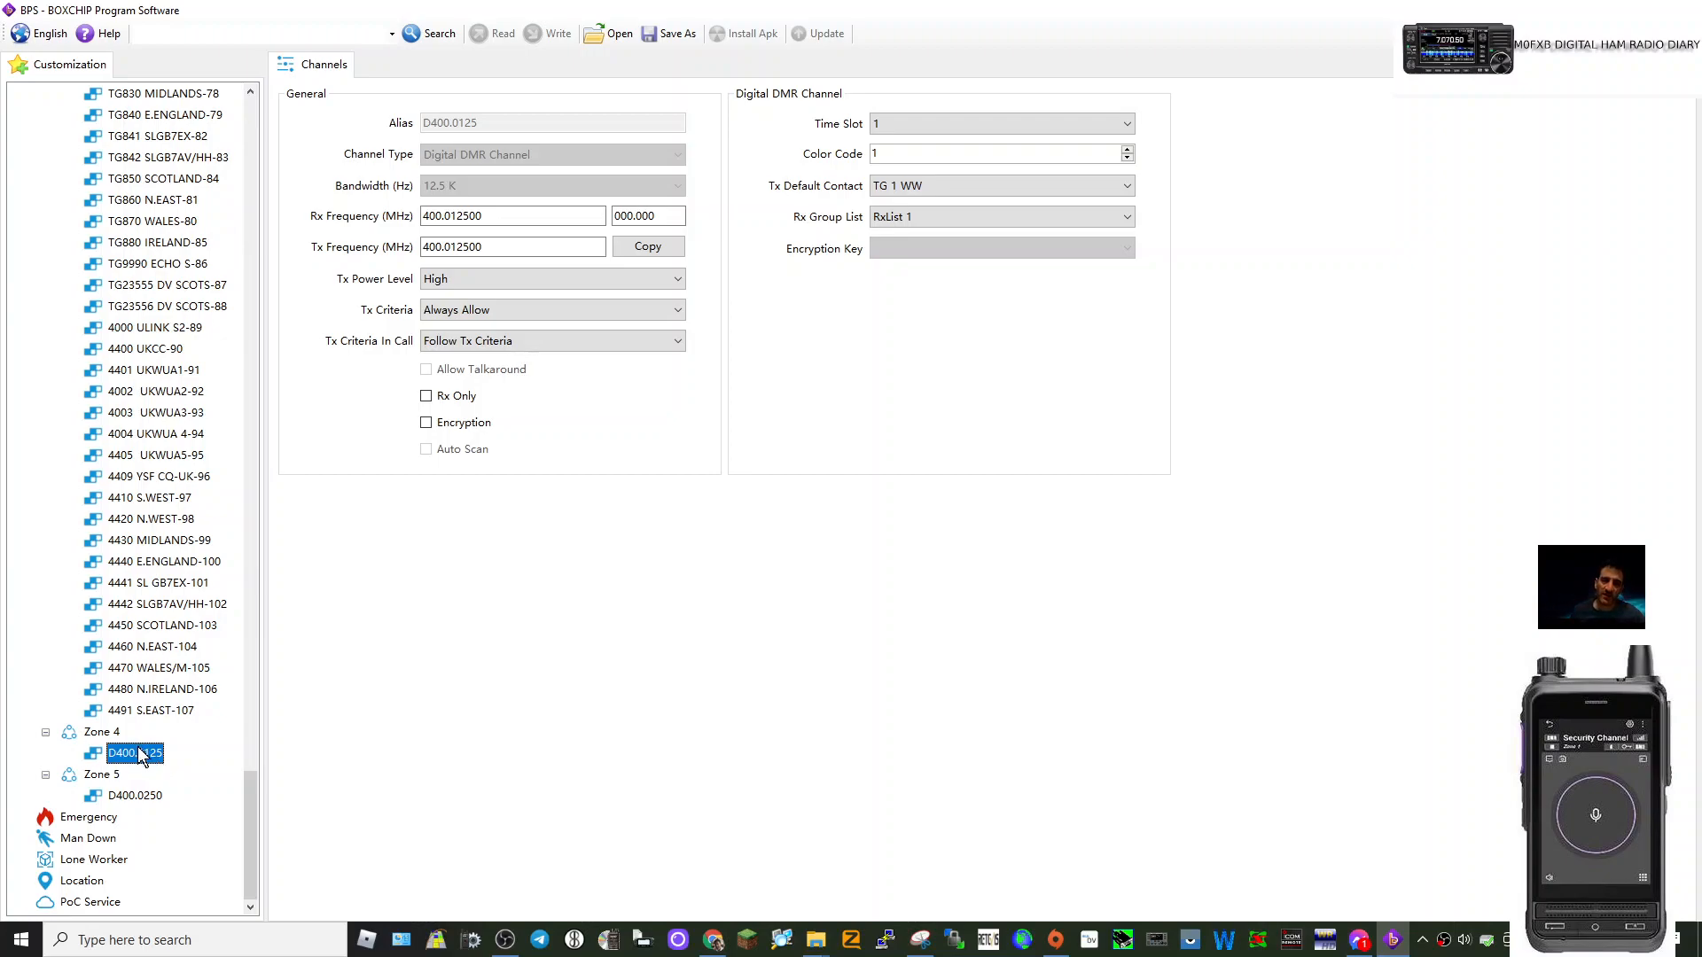
Rename channel D400.0125 to gb7zb.
right_click(161, 753)
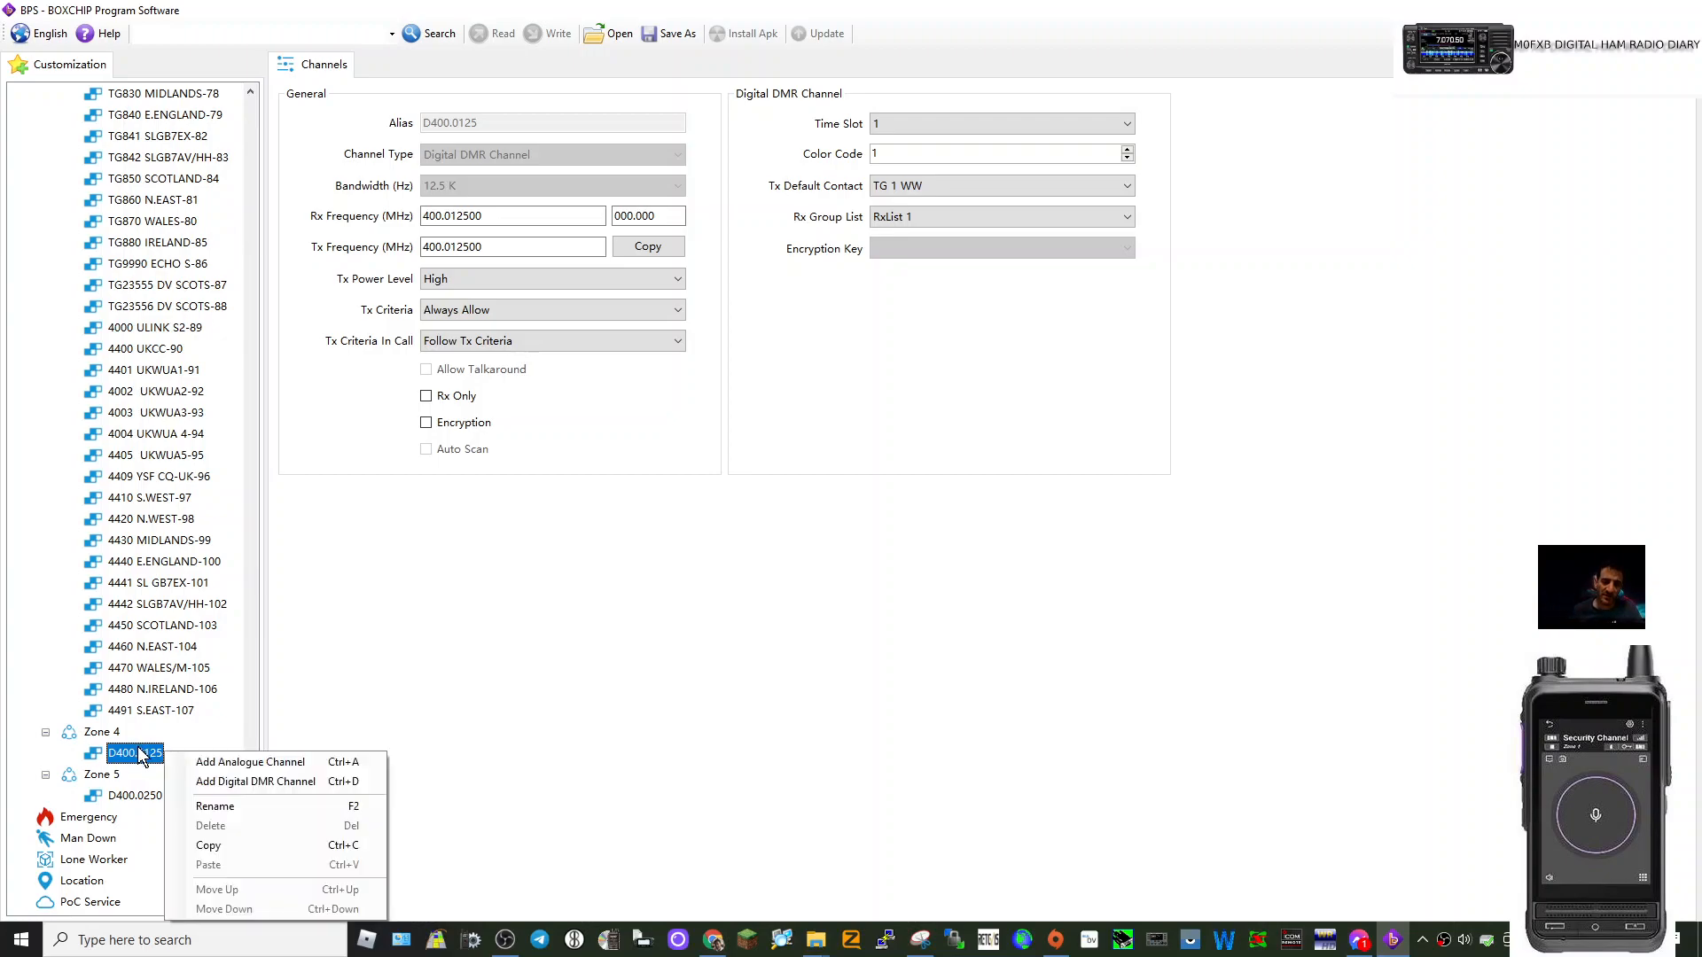
left_click(233, 807)
type("gb7zb")
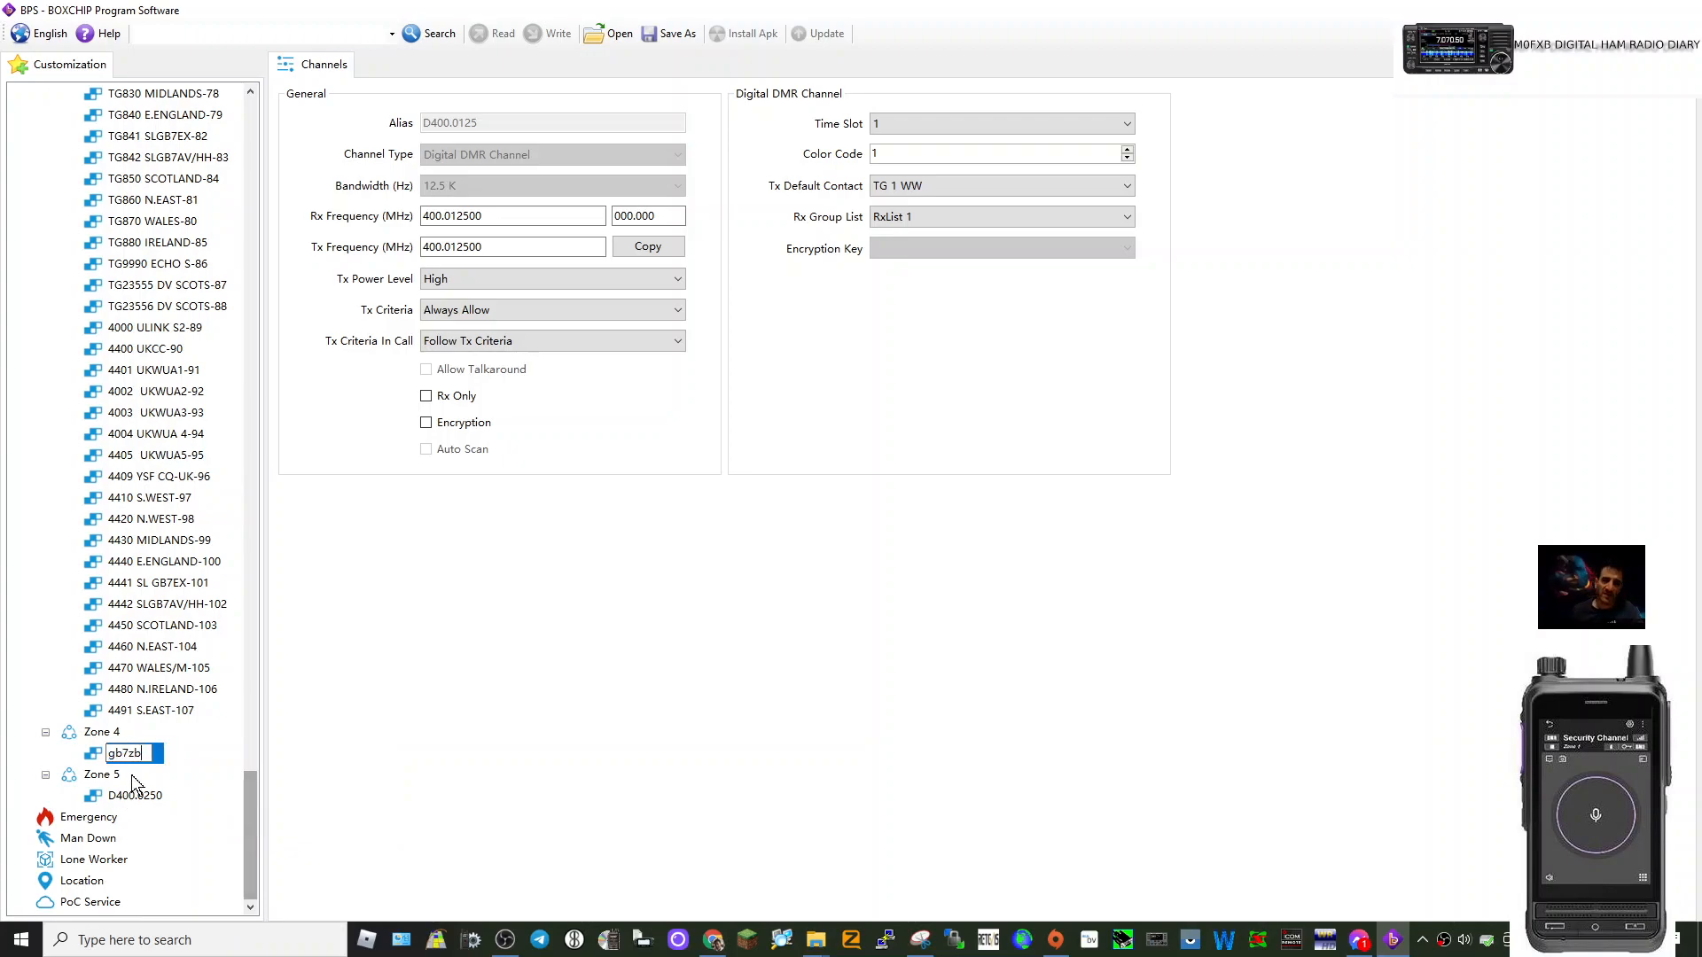
left_click(174, 752)
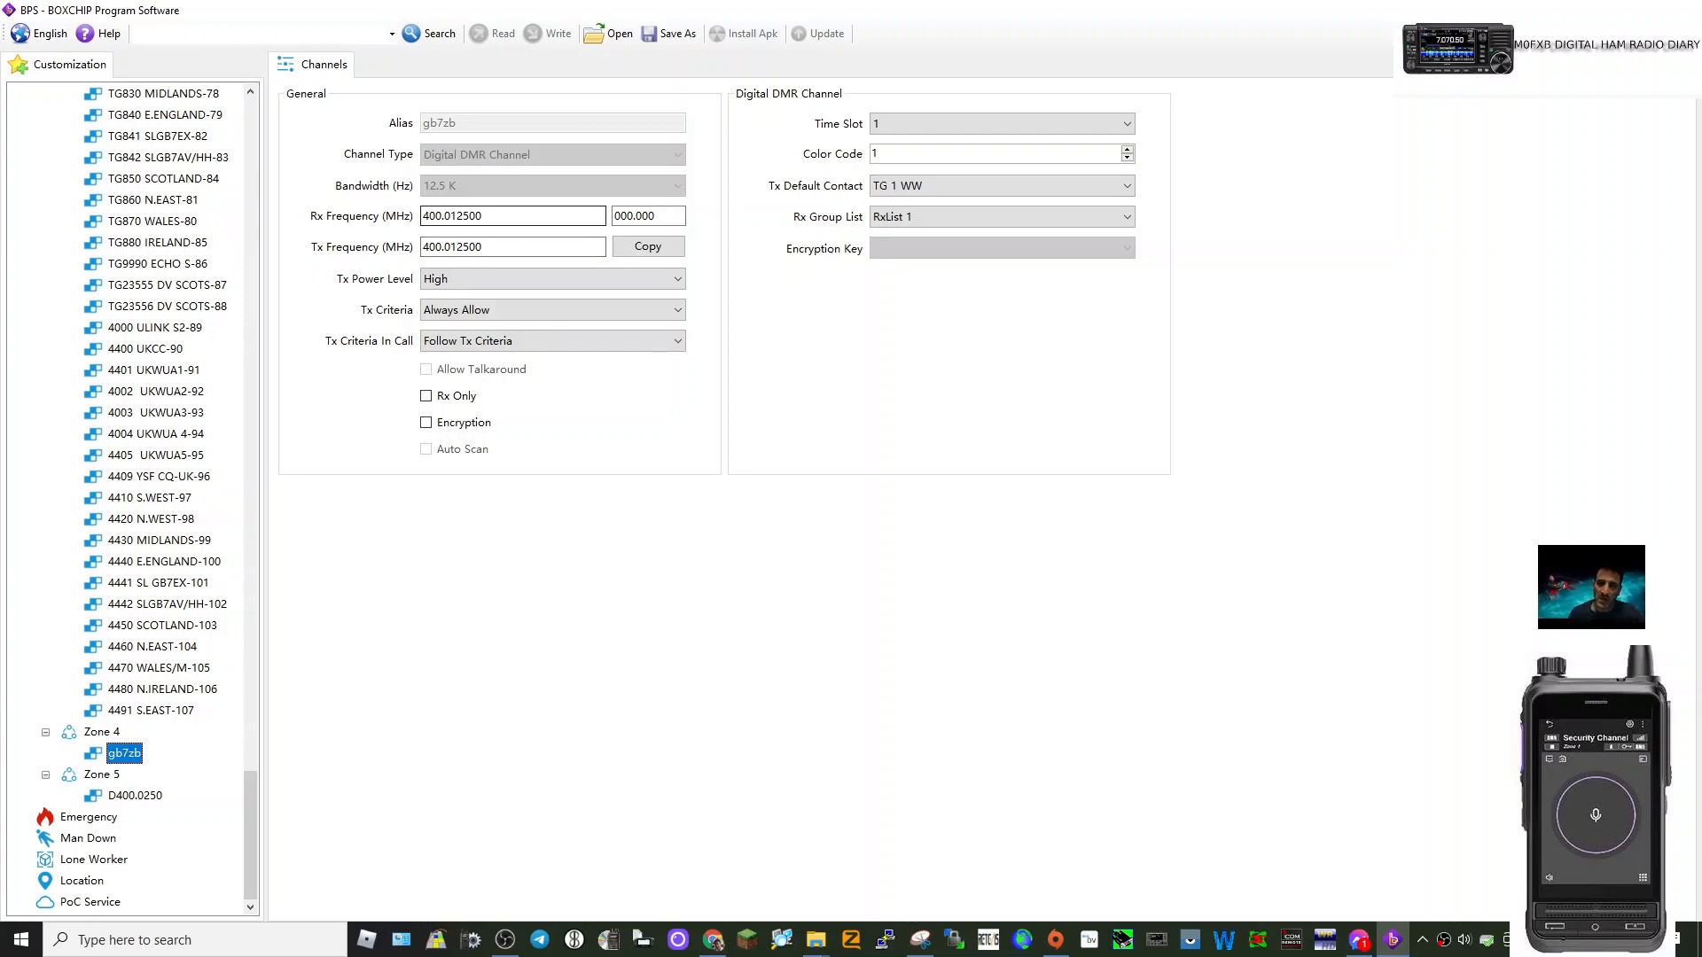
Set gb7zb's Rx frequency to 430.000000 MHz and Tx frequency to 430.900000 MHz.
left_click(497, 216)
key("BackSpace")
key("BackSpace")
key("BackSpace")
key("BackSpace")
key("BackSpace")
key("BackSpace")
key("BackSpace")
key("BackSpace")
key("BackSpace")
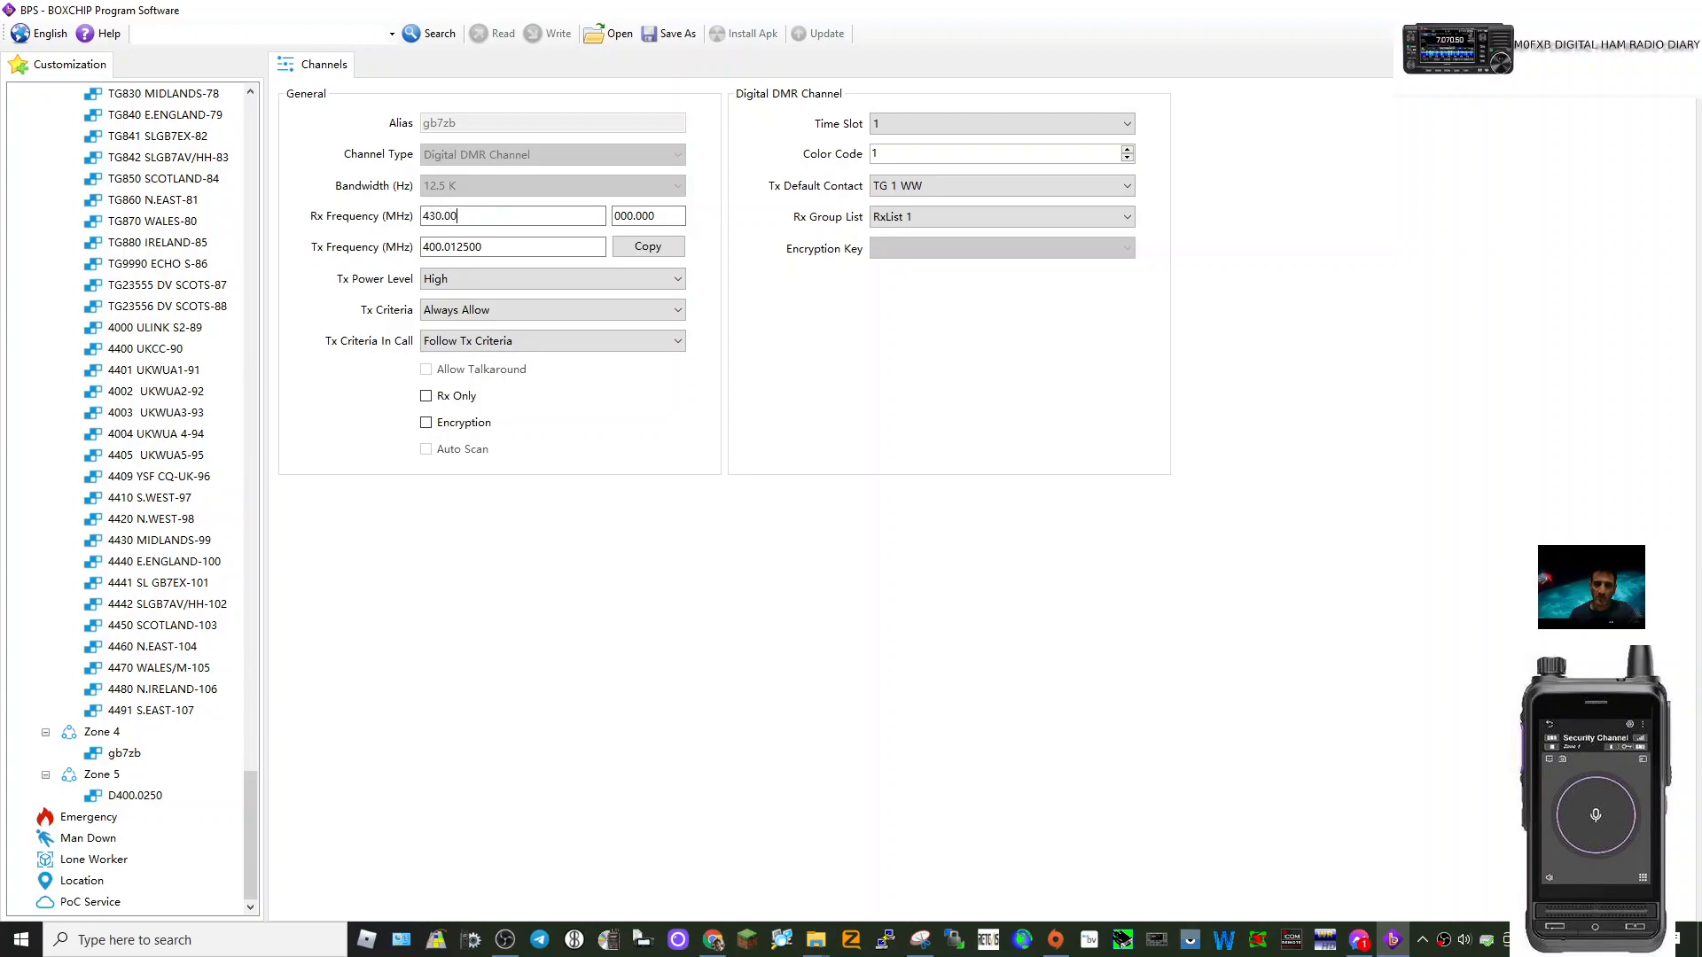
type("430.00")
left_click(482, 247)
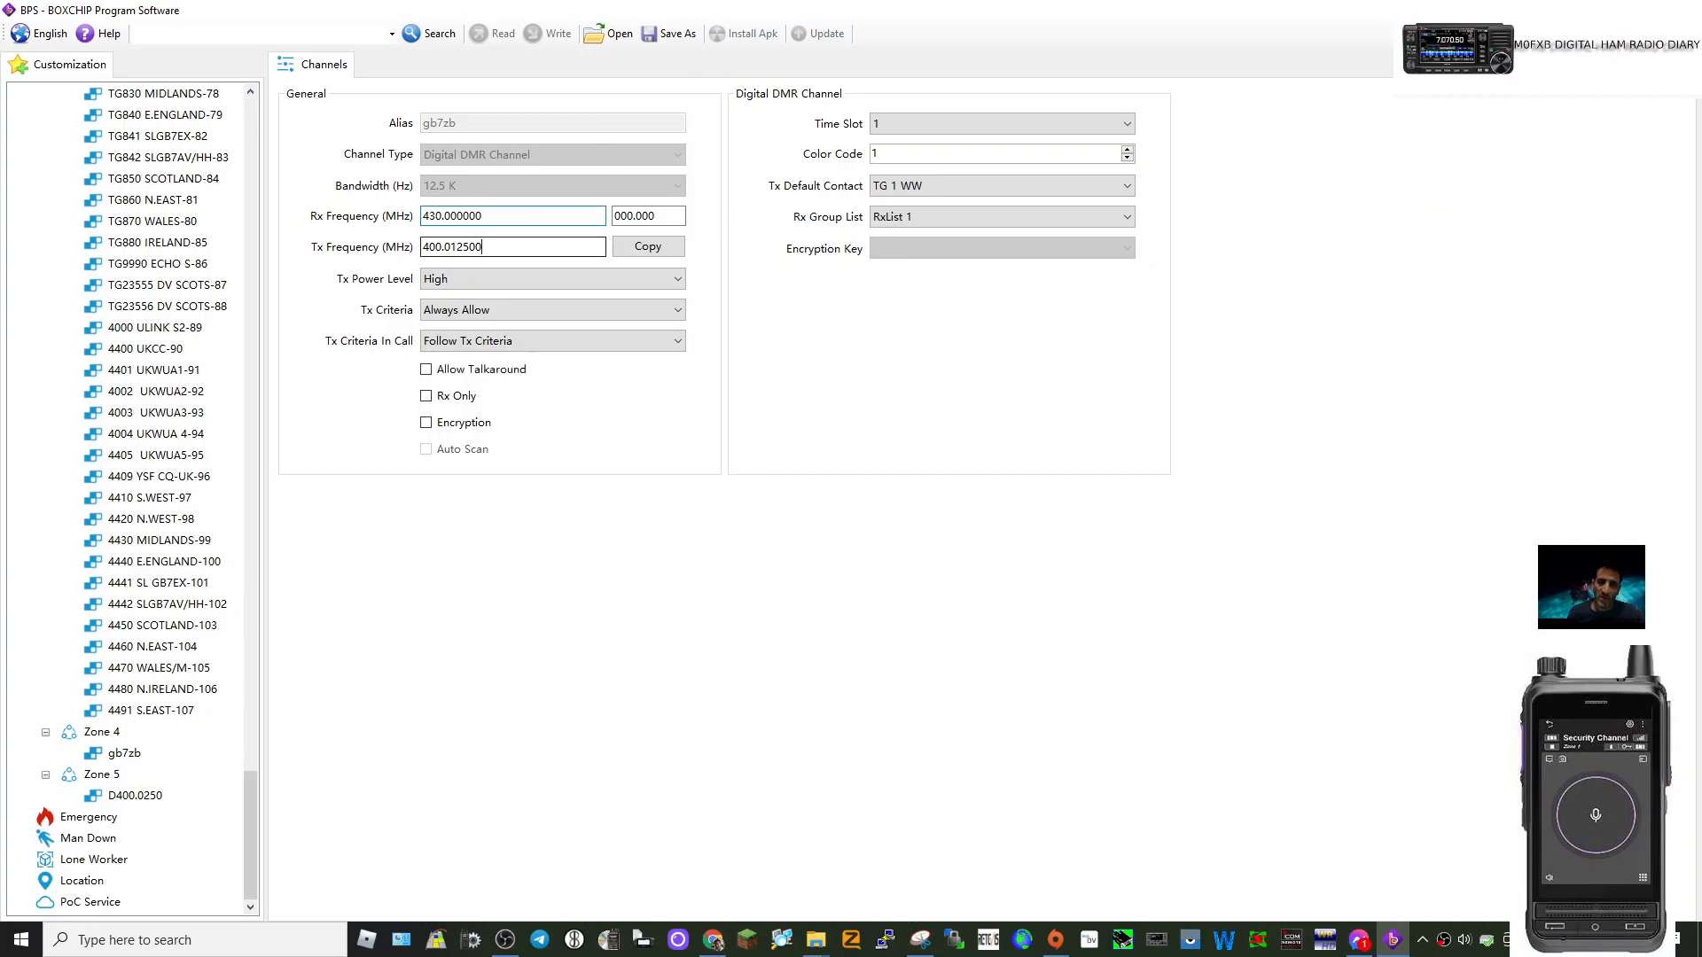
key("BackSpace")
key("BackSpace")
key("BackSpace")
key("BackSpace")
key("BackSpace")
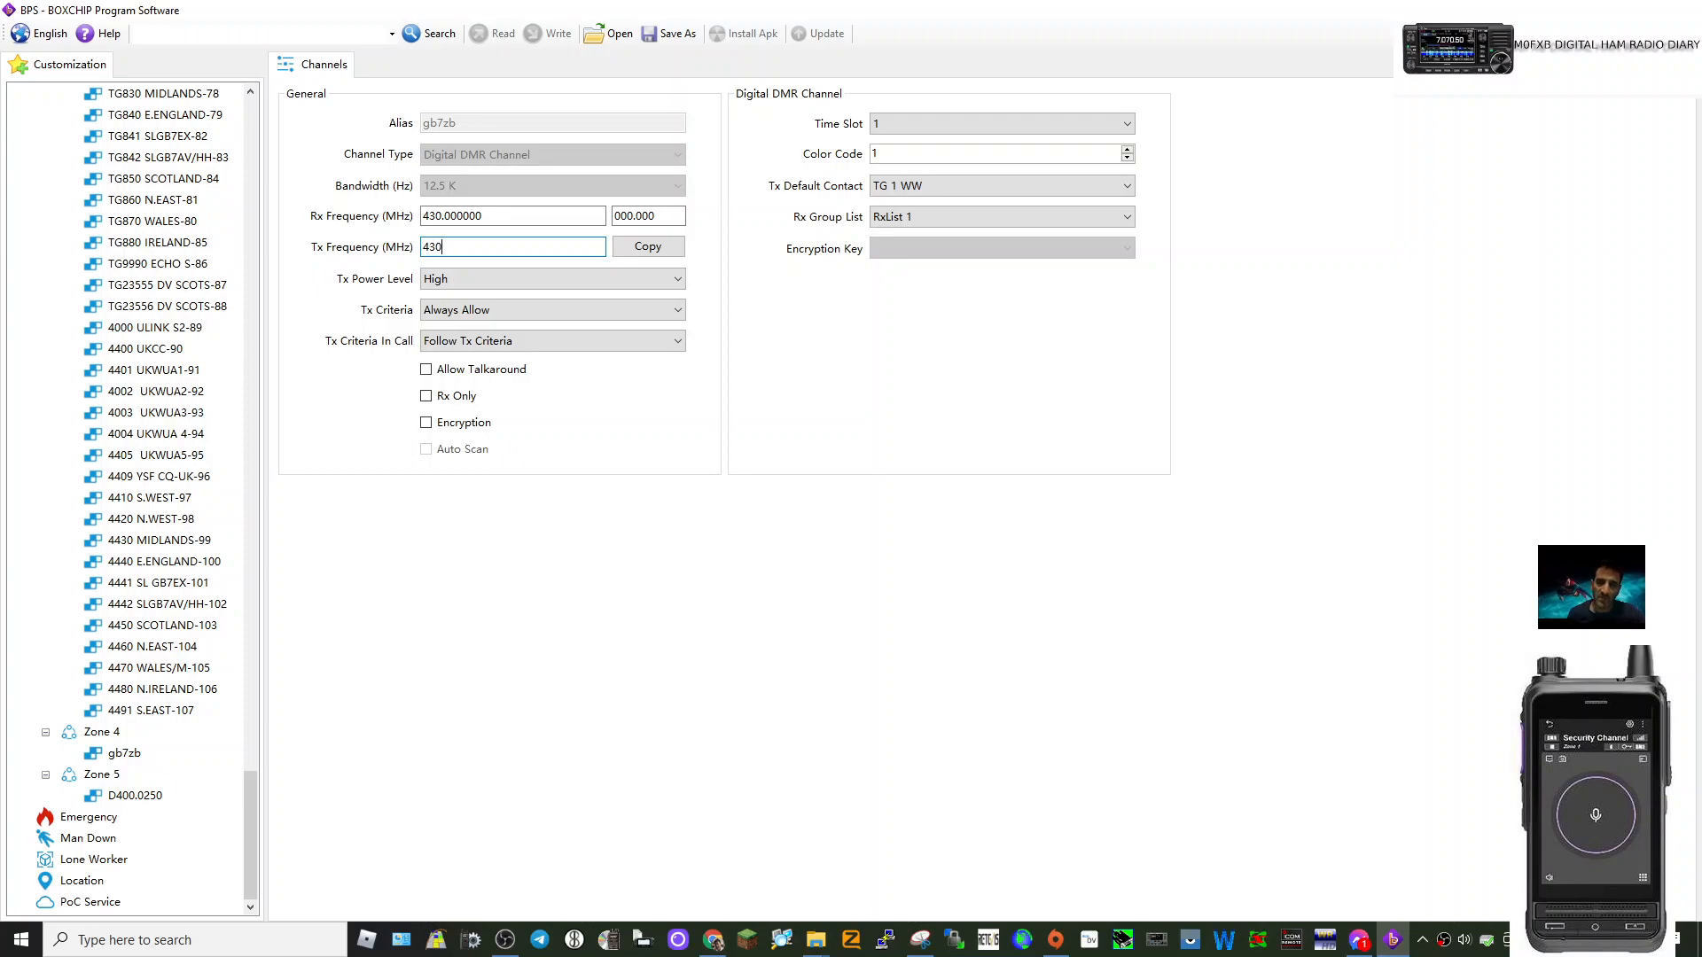
type("900")
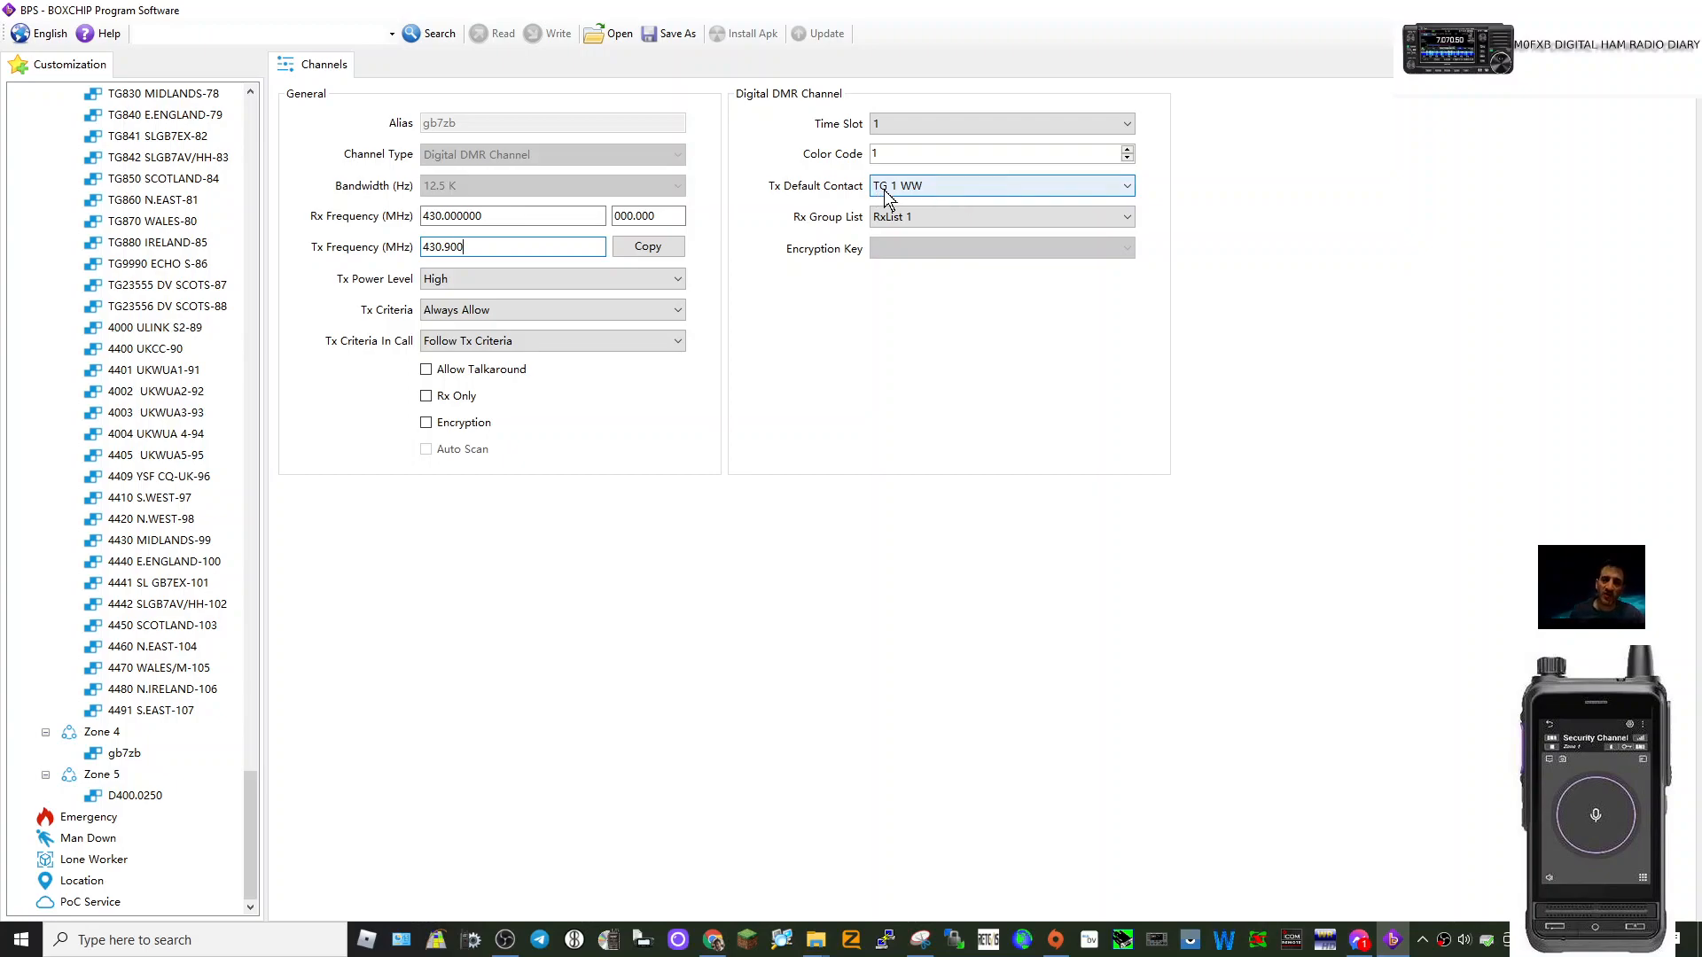
Make TG9 LOCAL S1-2 the default transmit contact and raise the colour code to 3.
left_click(1124, 186)
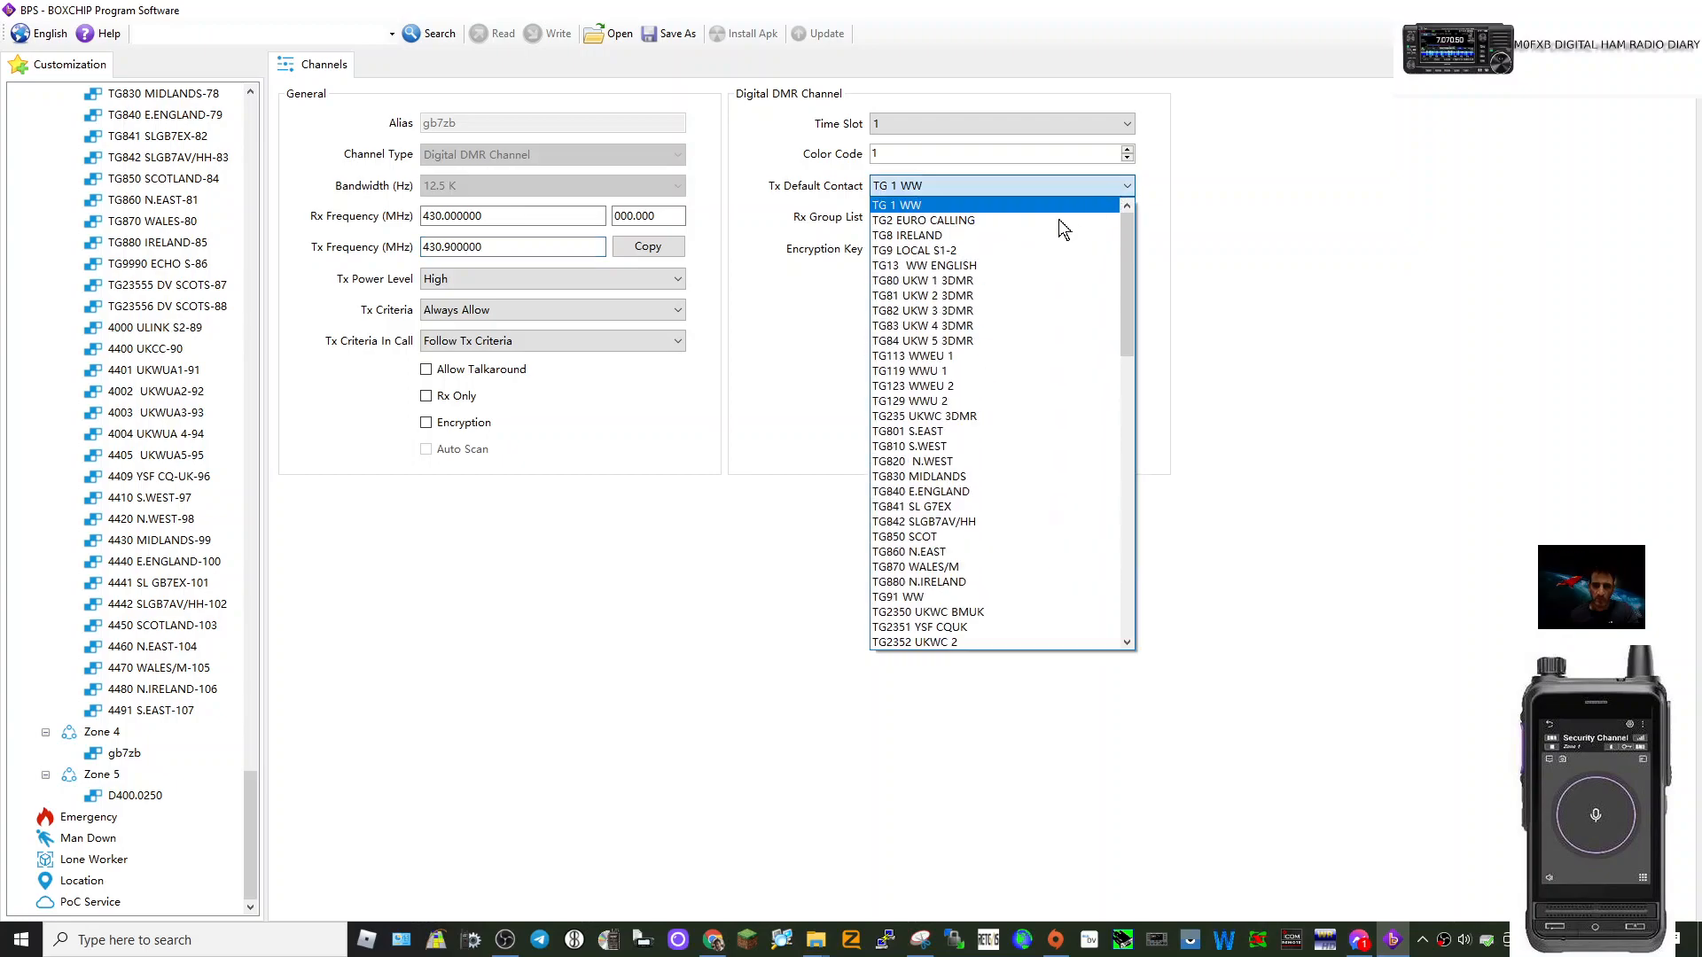
left_click(950, 251)
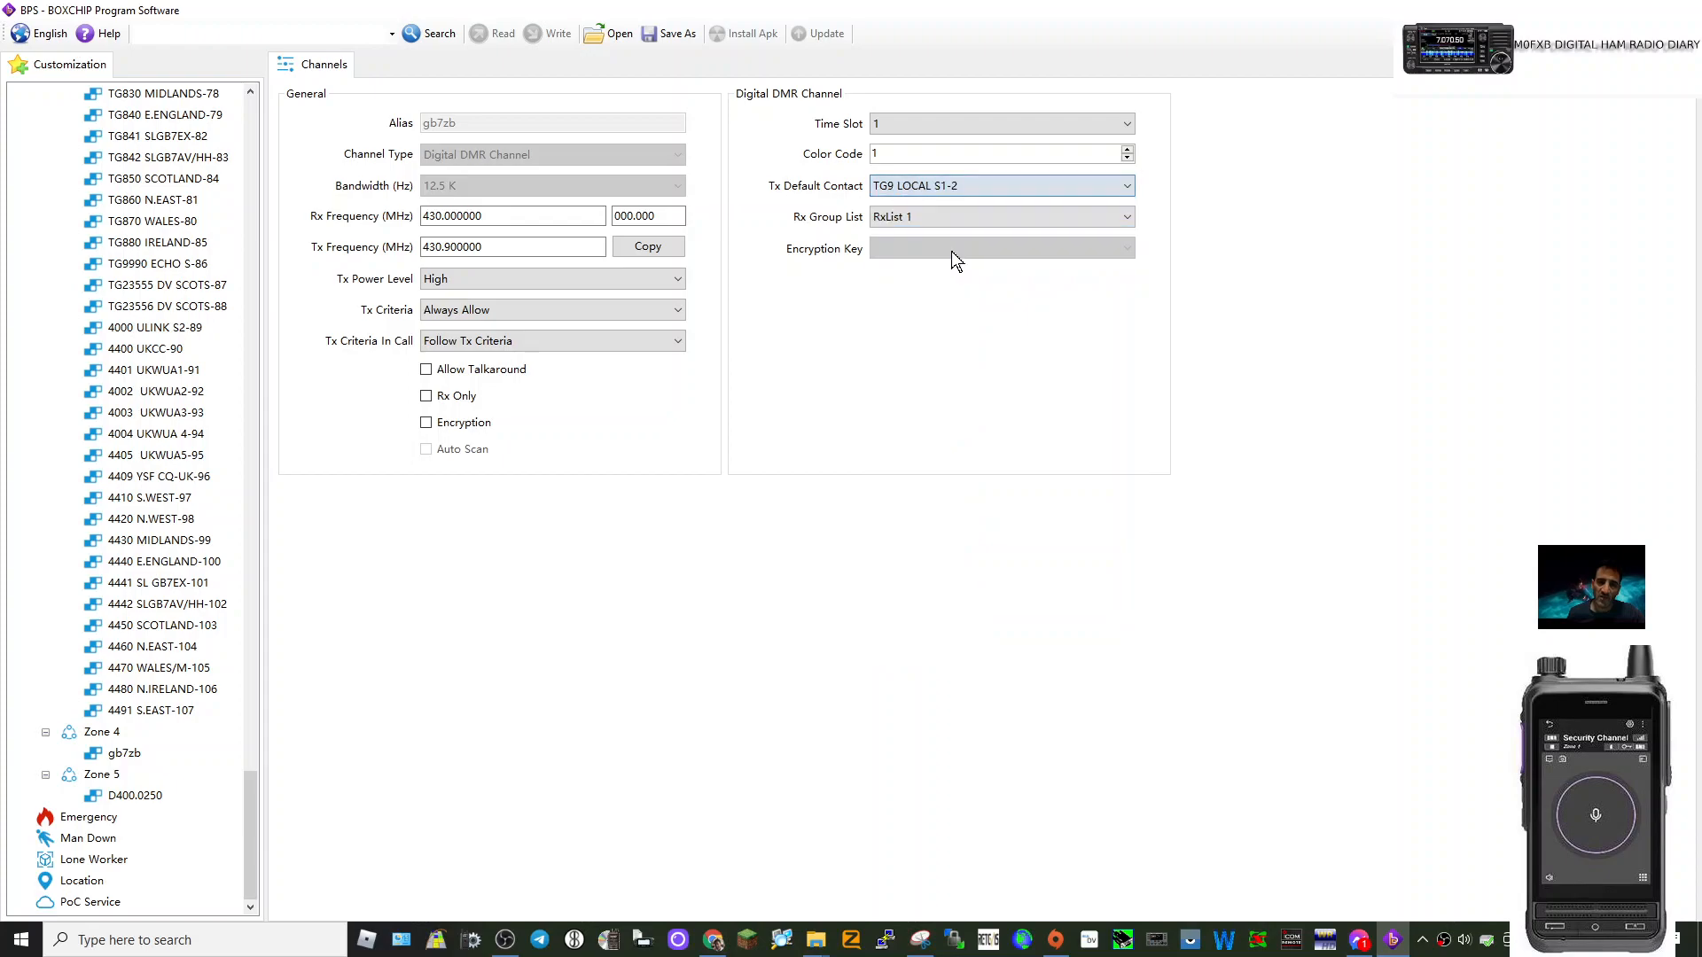
left_click(1127, 150)
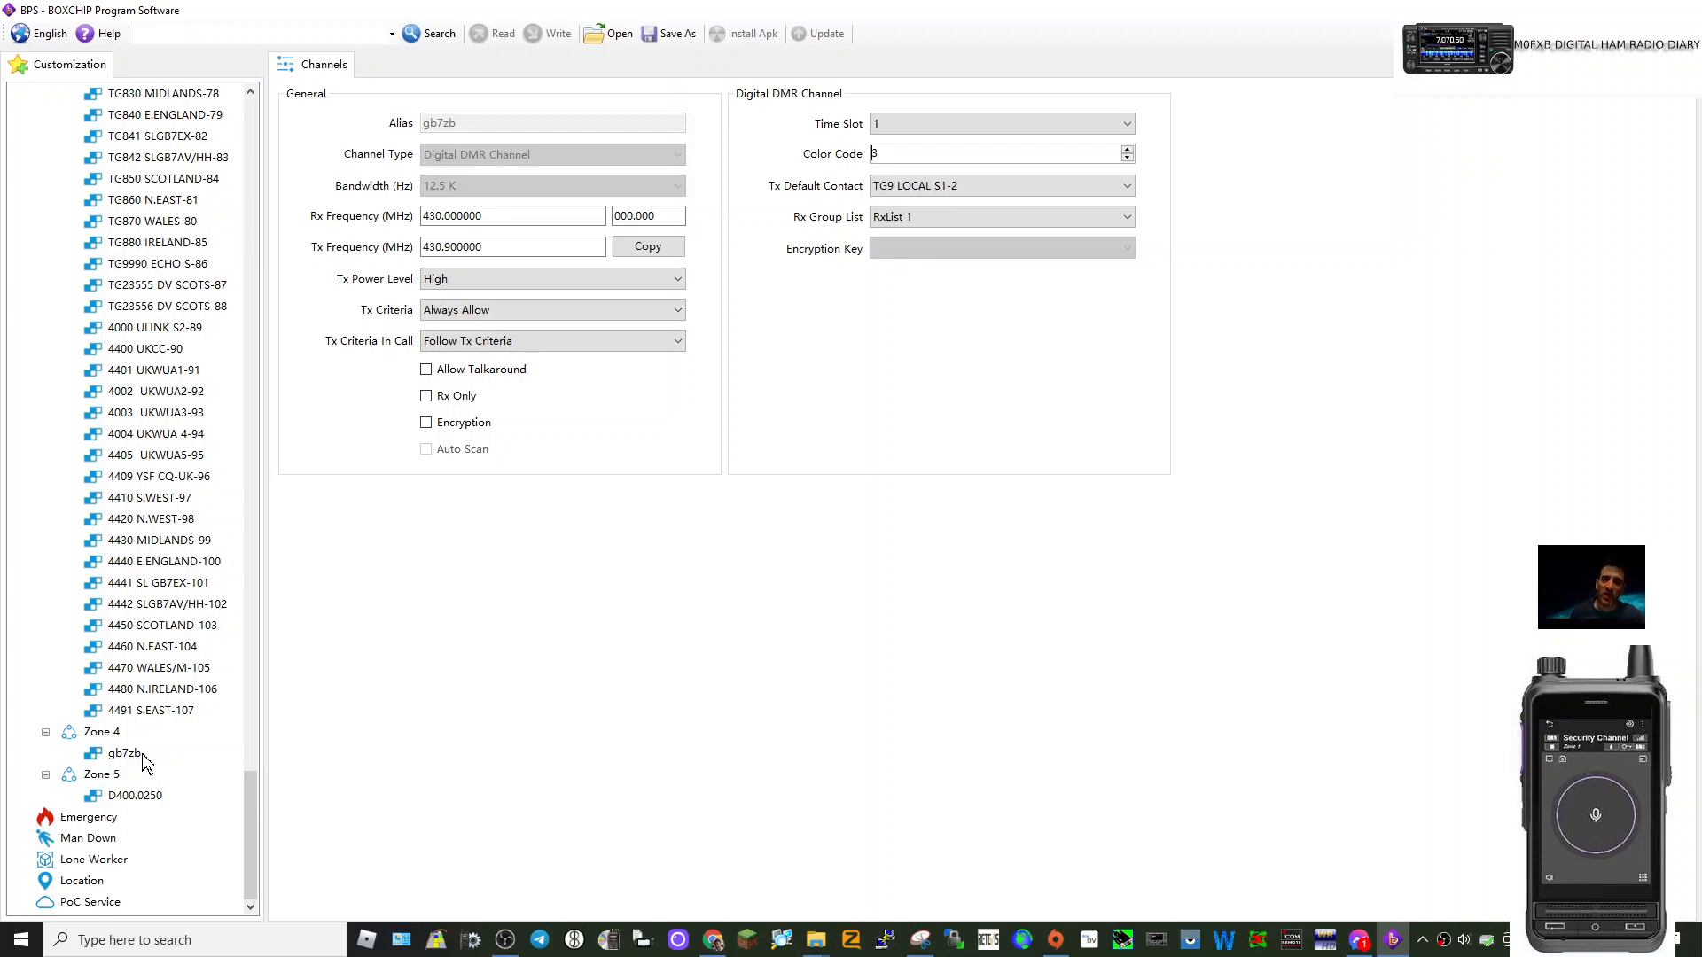
left_click(100, 776)
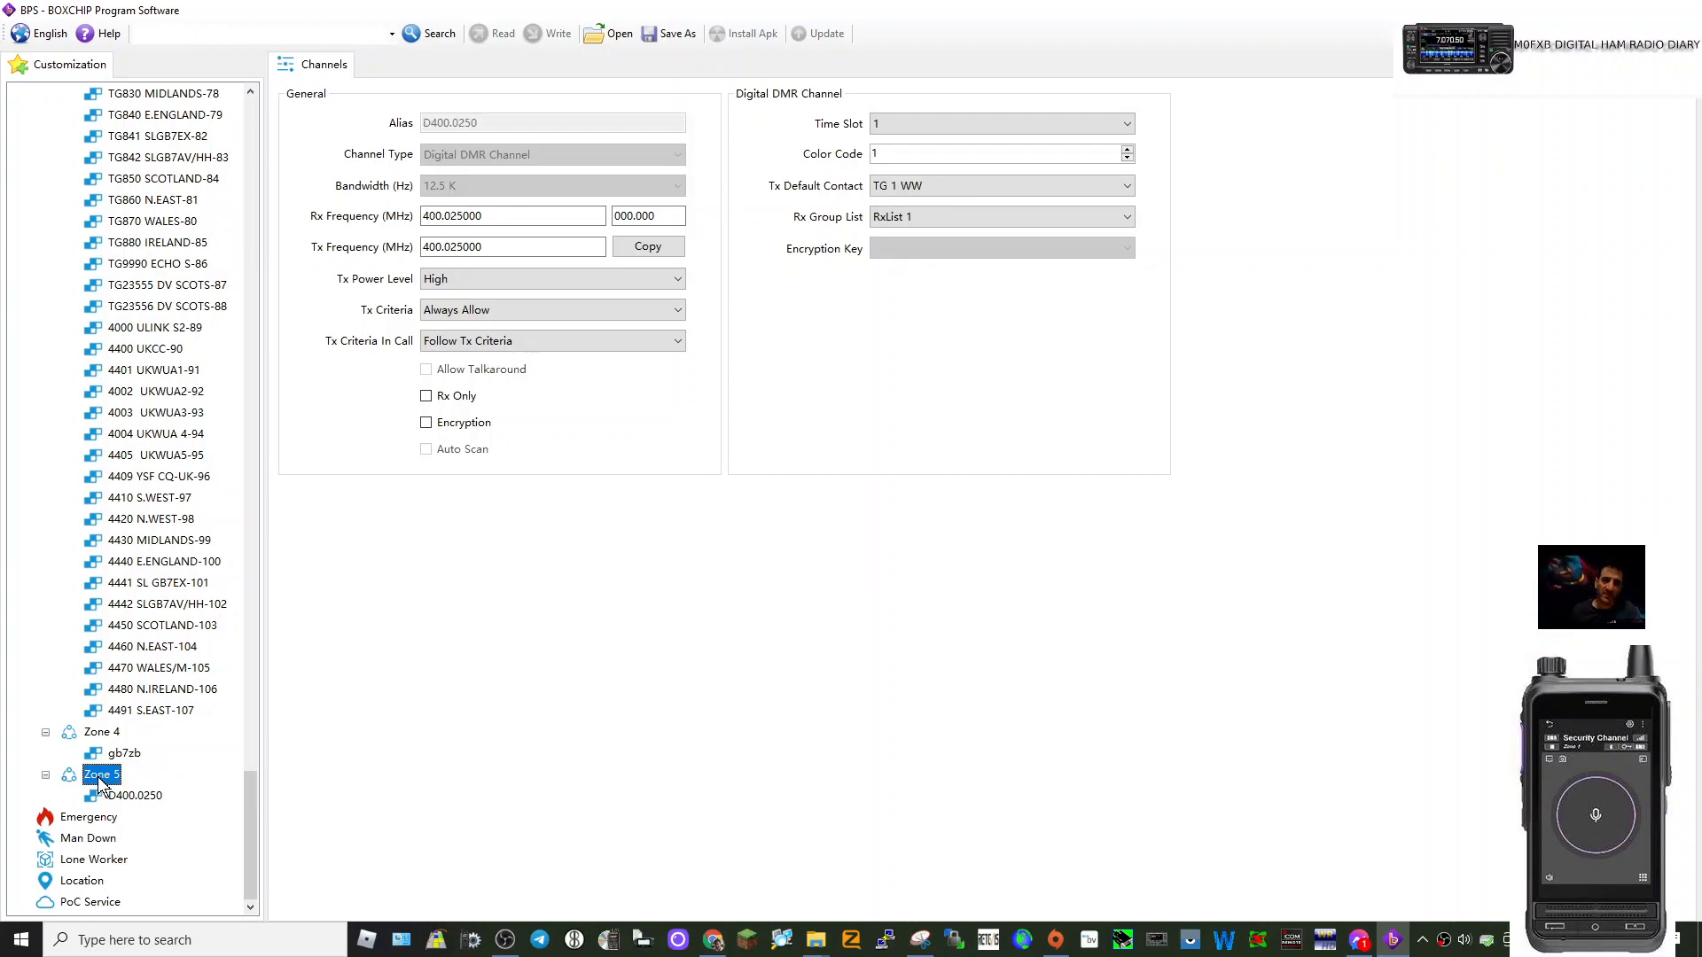
Rename Zone 5 to 'analogue'.
right_click(100, 780)
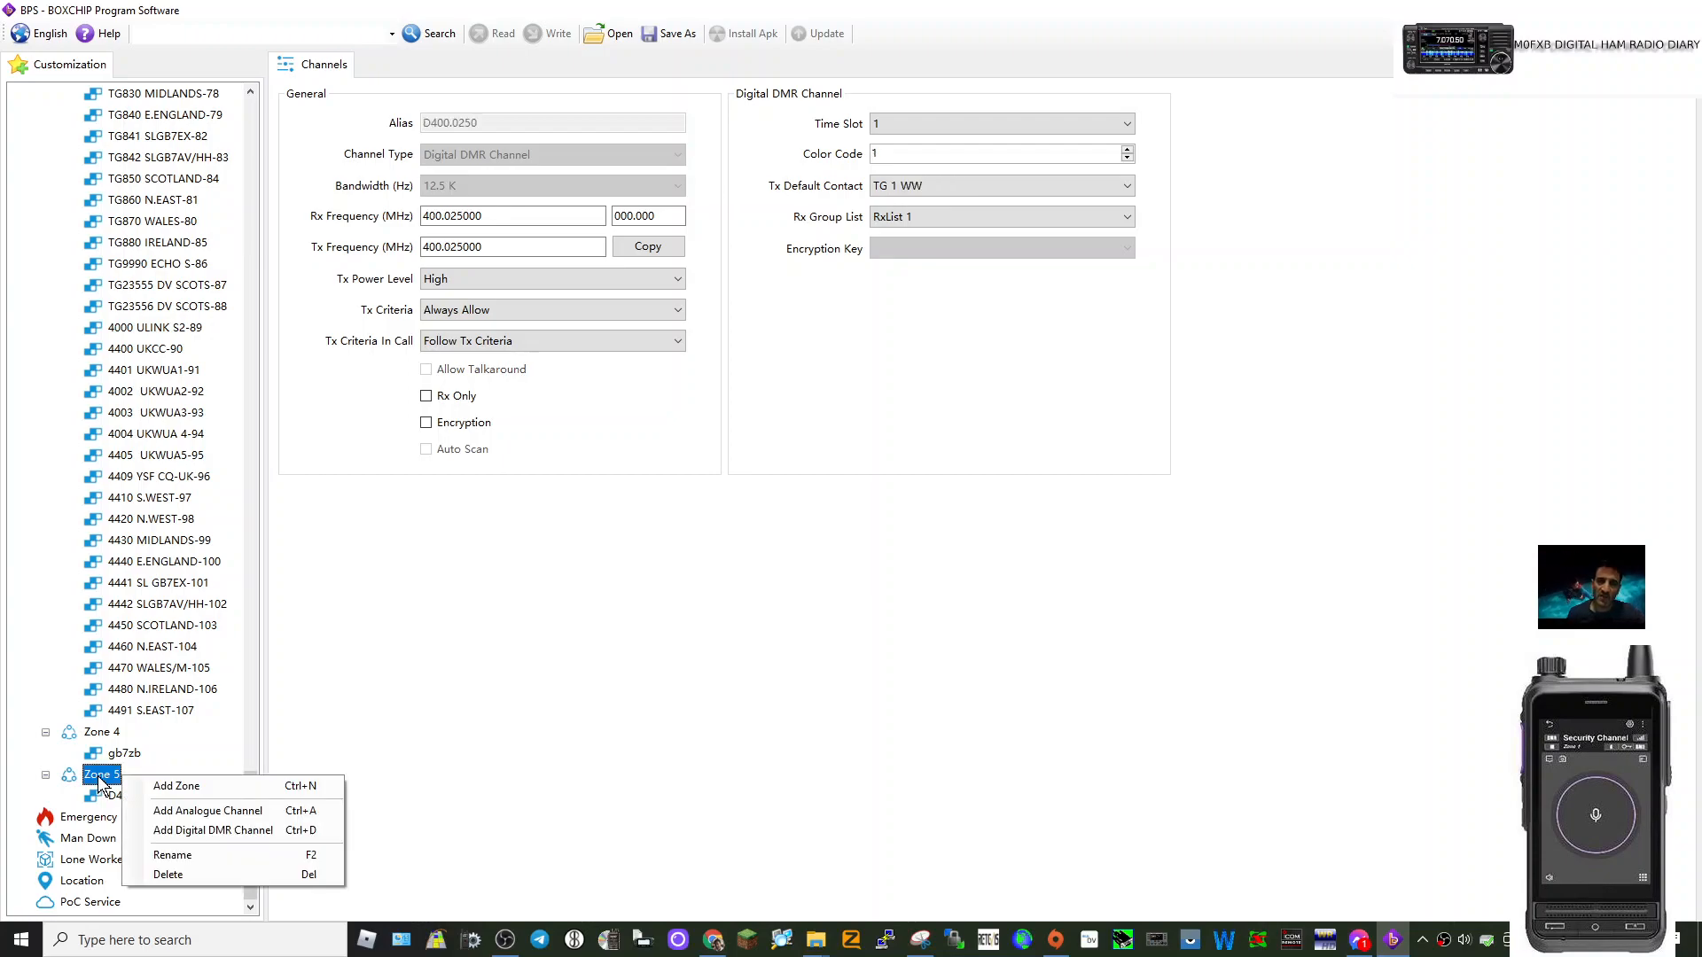
left_click(173, 856)
type("analogue")
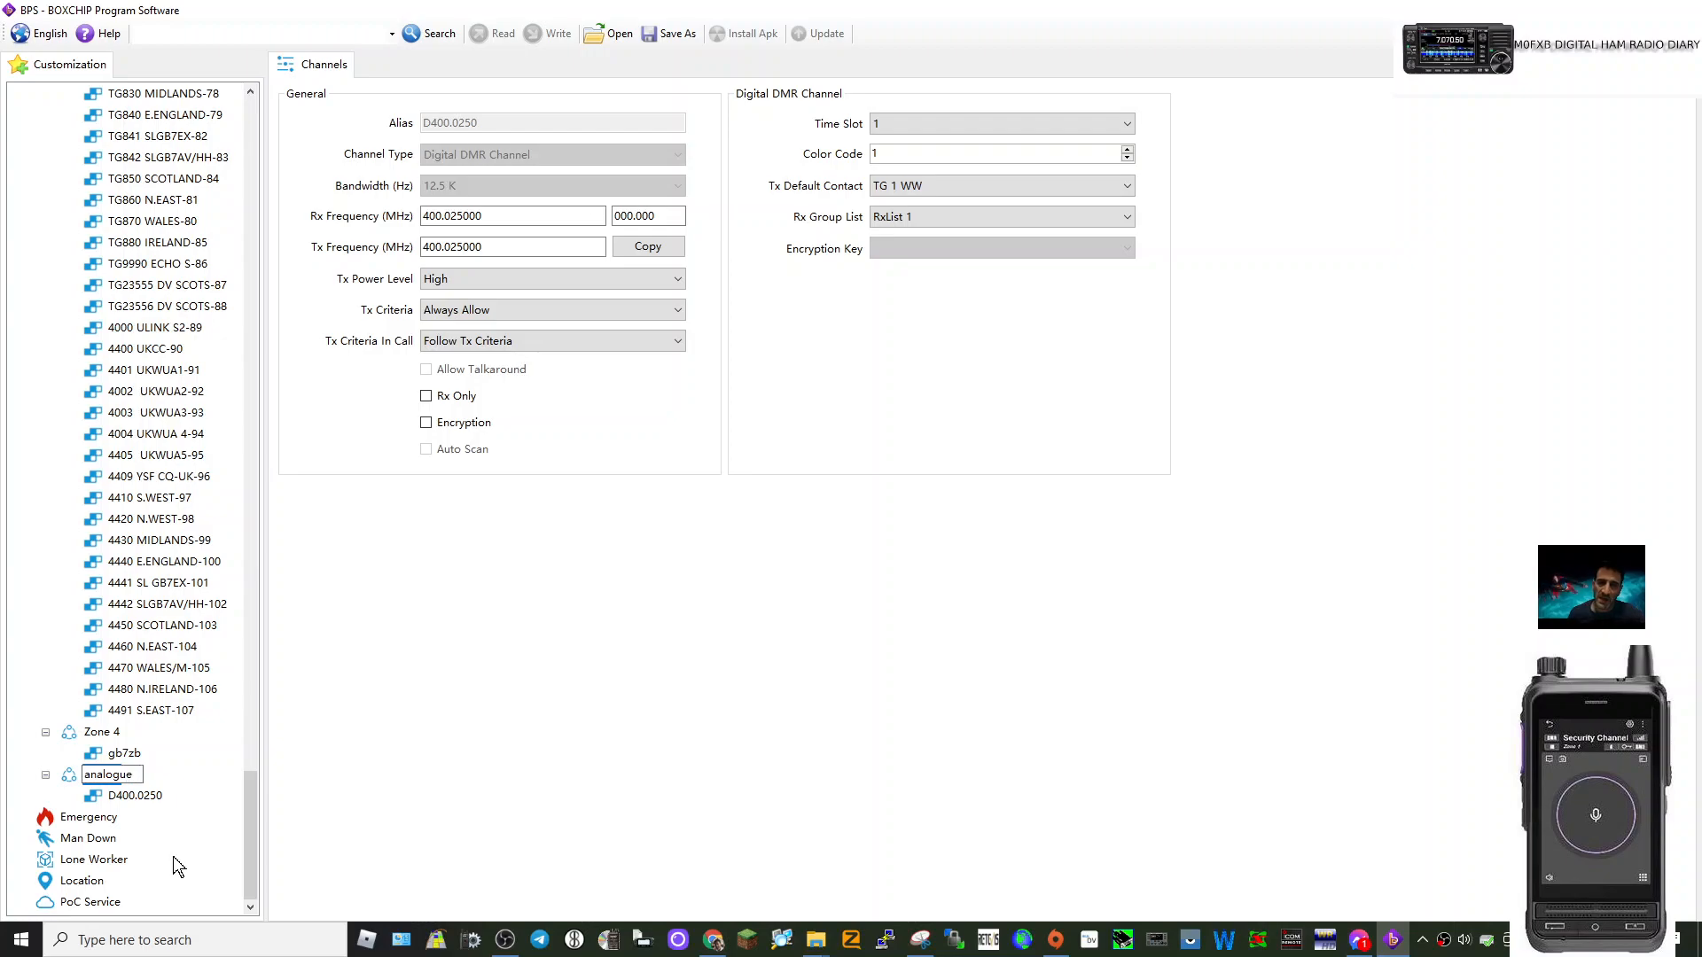
key("Return")
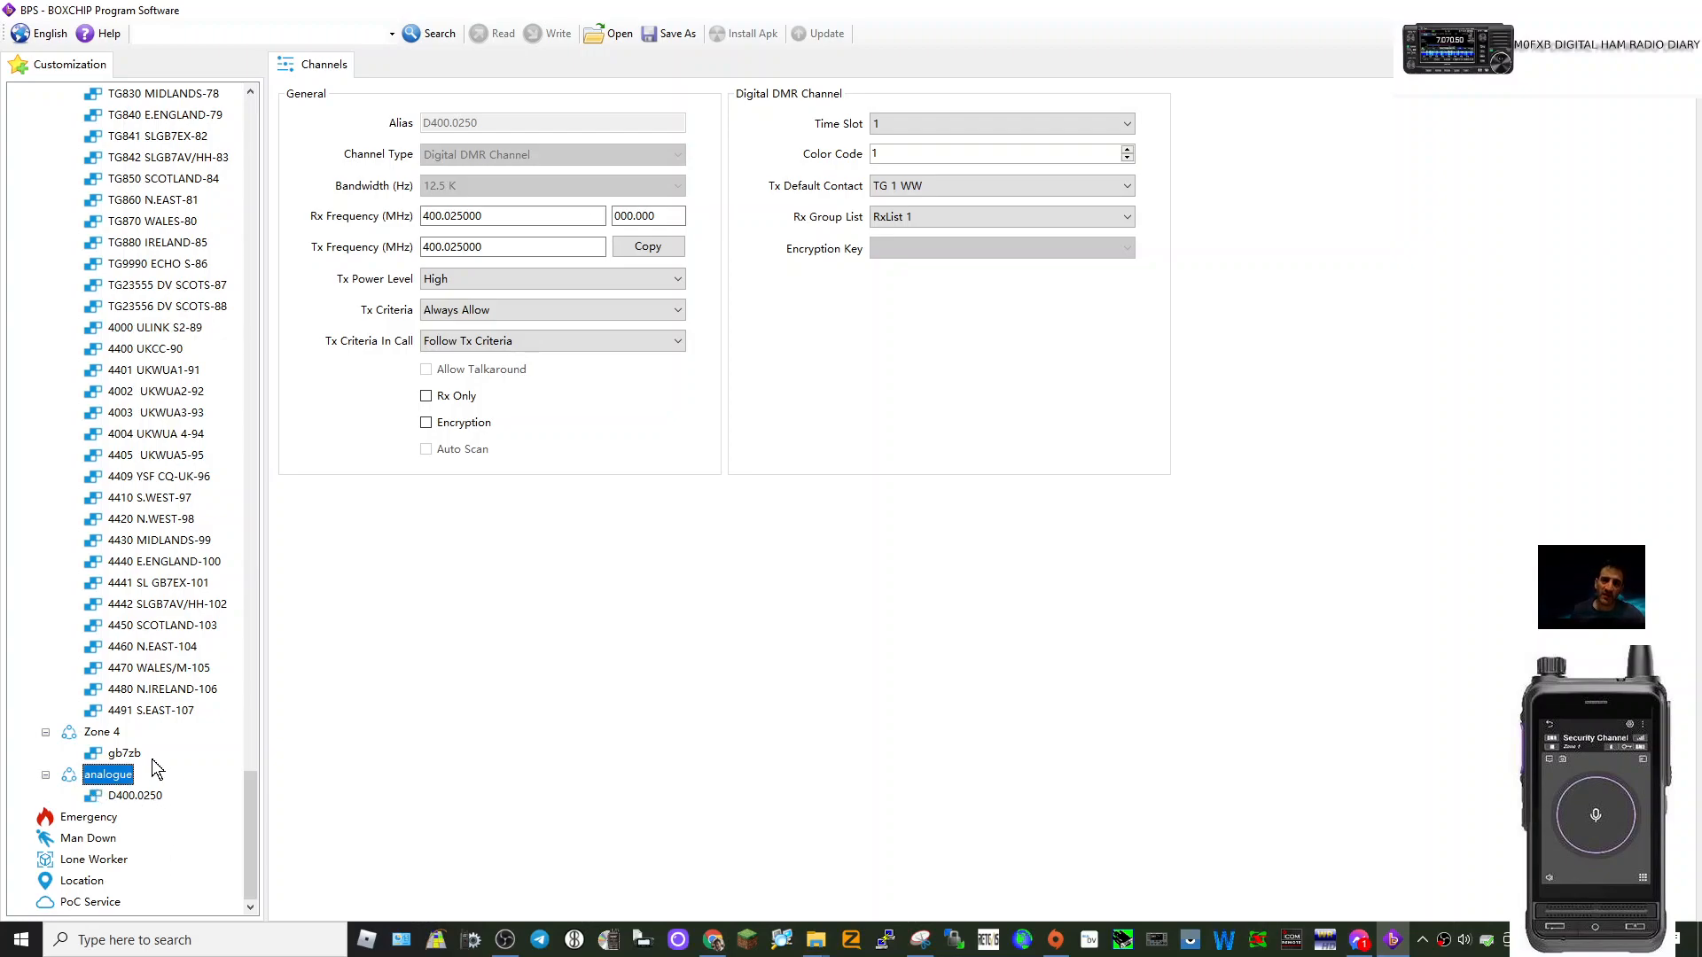
Add analogue channel A400.0125 to the analogue zone and rename it gb3zb.
left_click(135, 796)
right_click(135, 796)
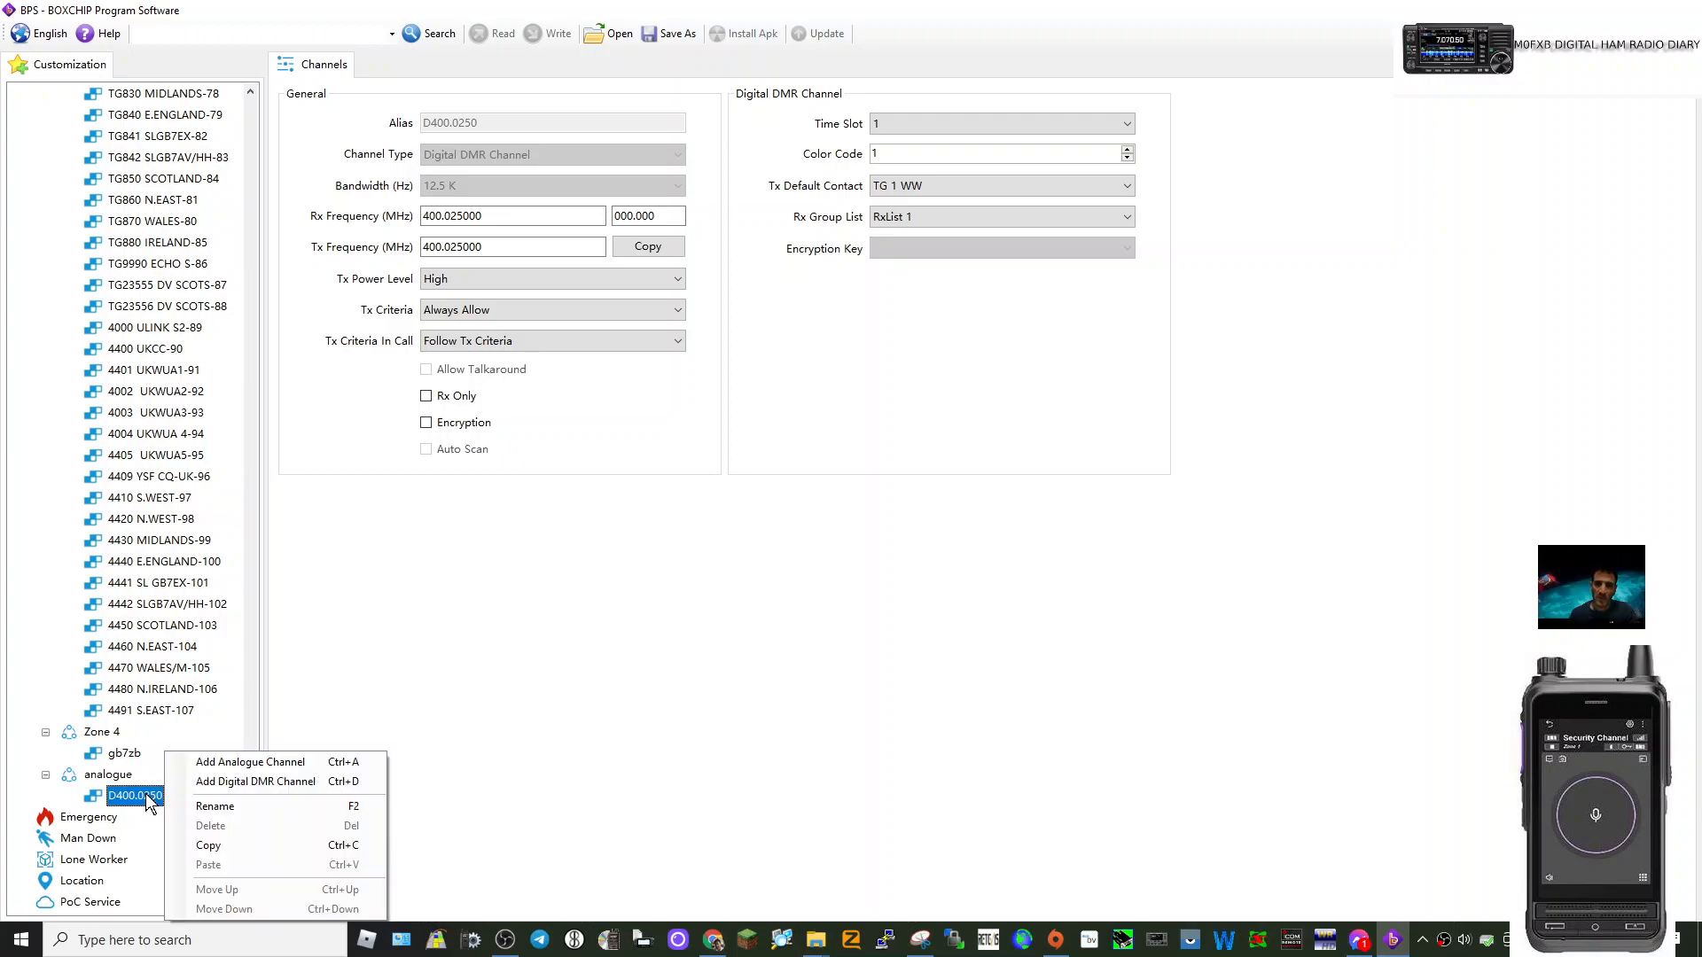
left_click(256, 762)
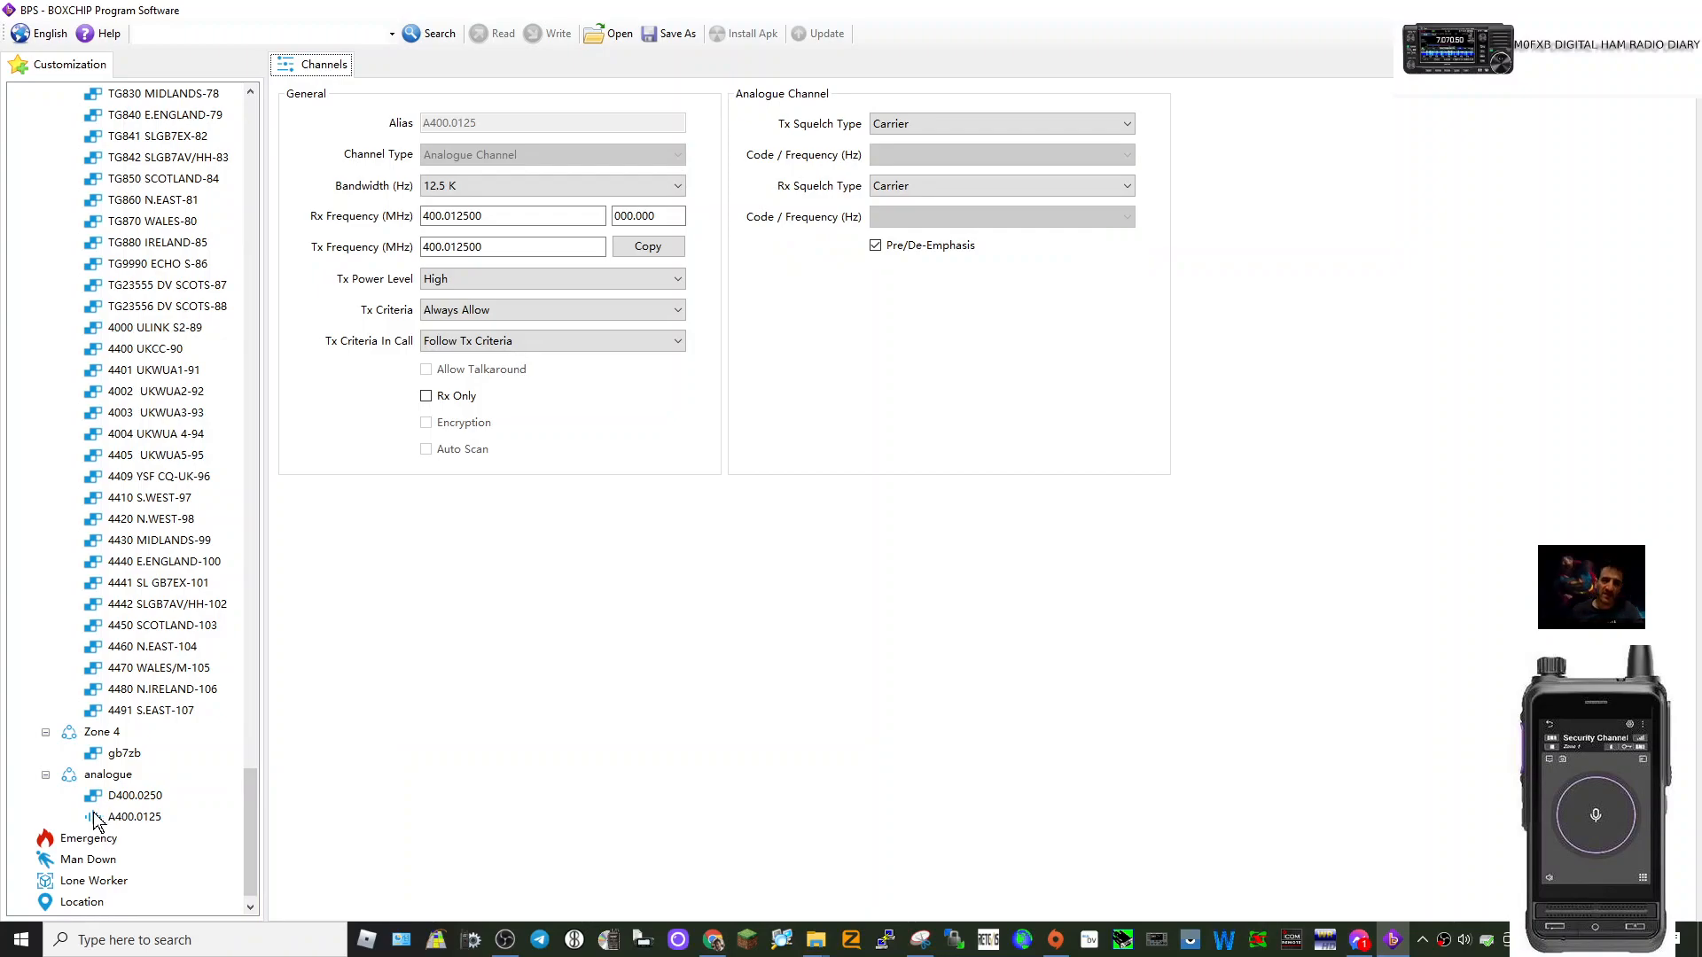
left_click(139, 819)
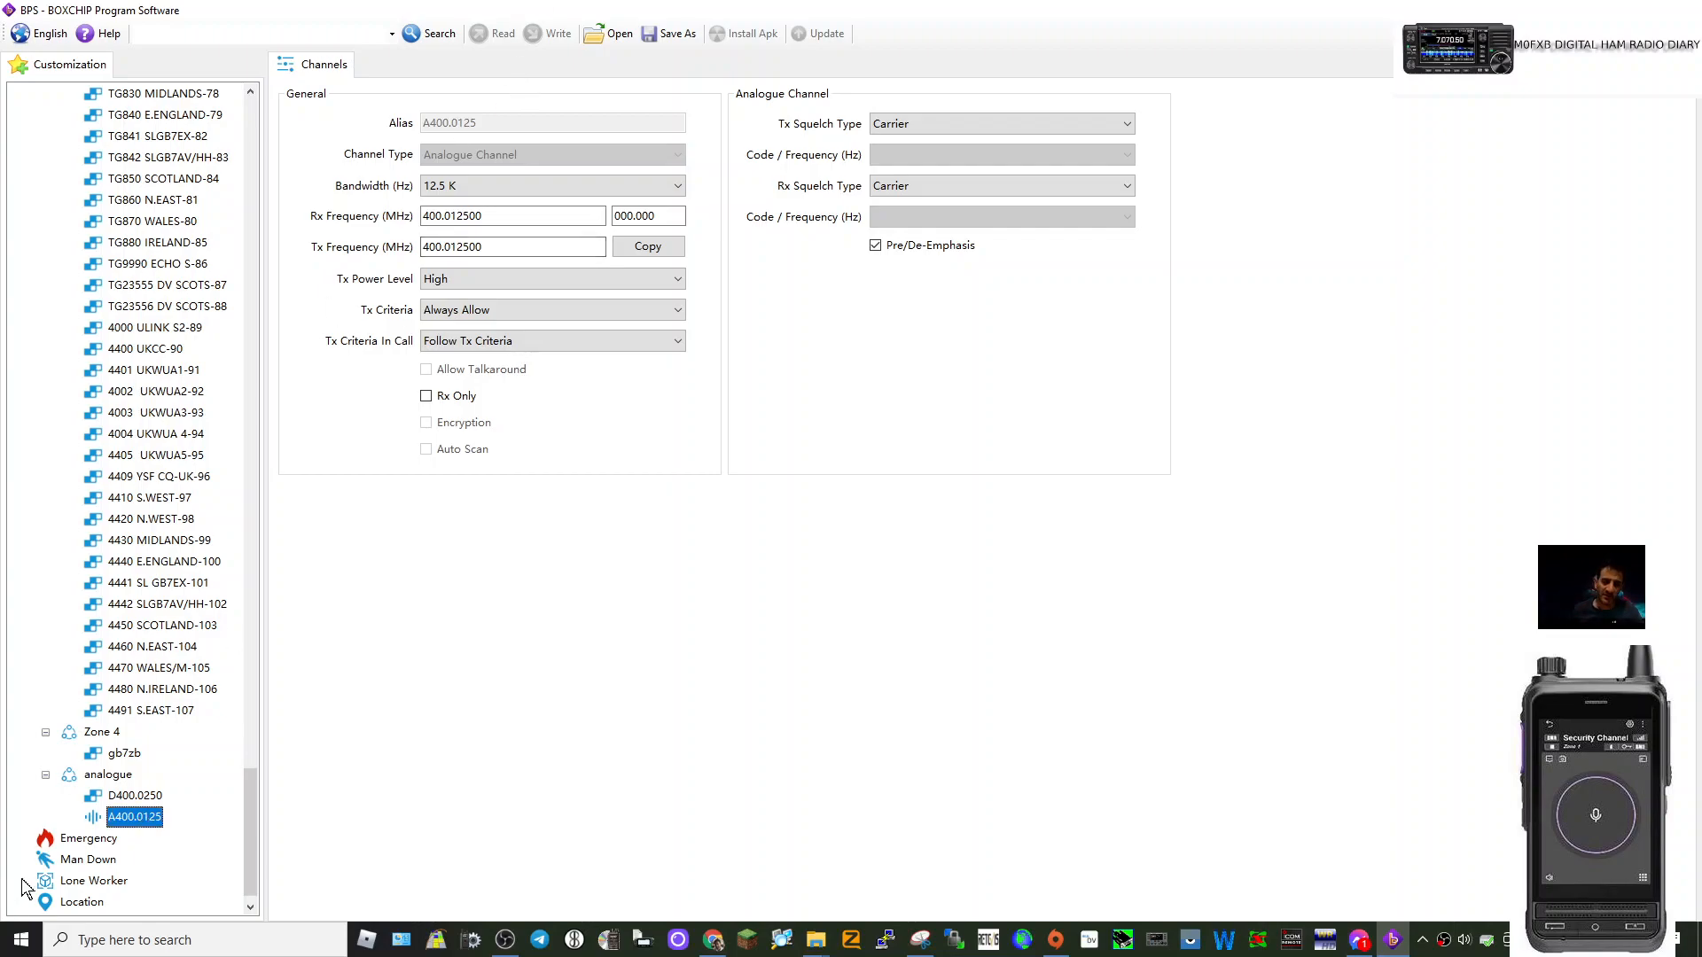
right_click(141, 820)
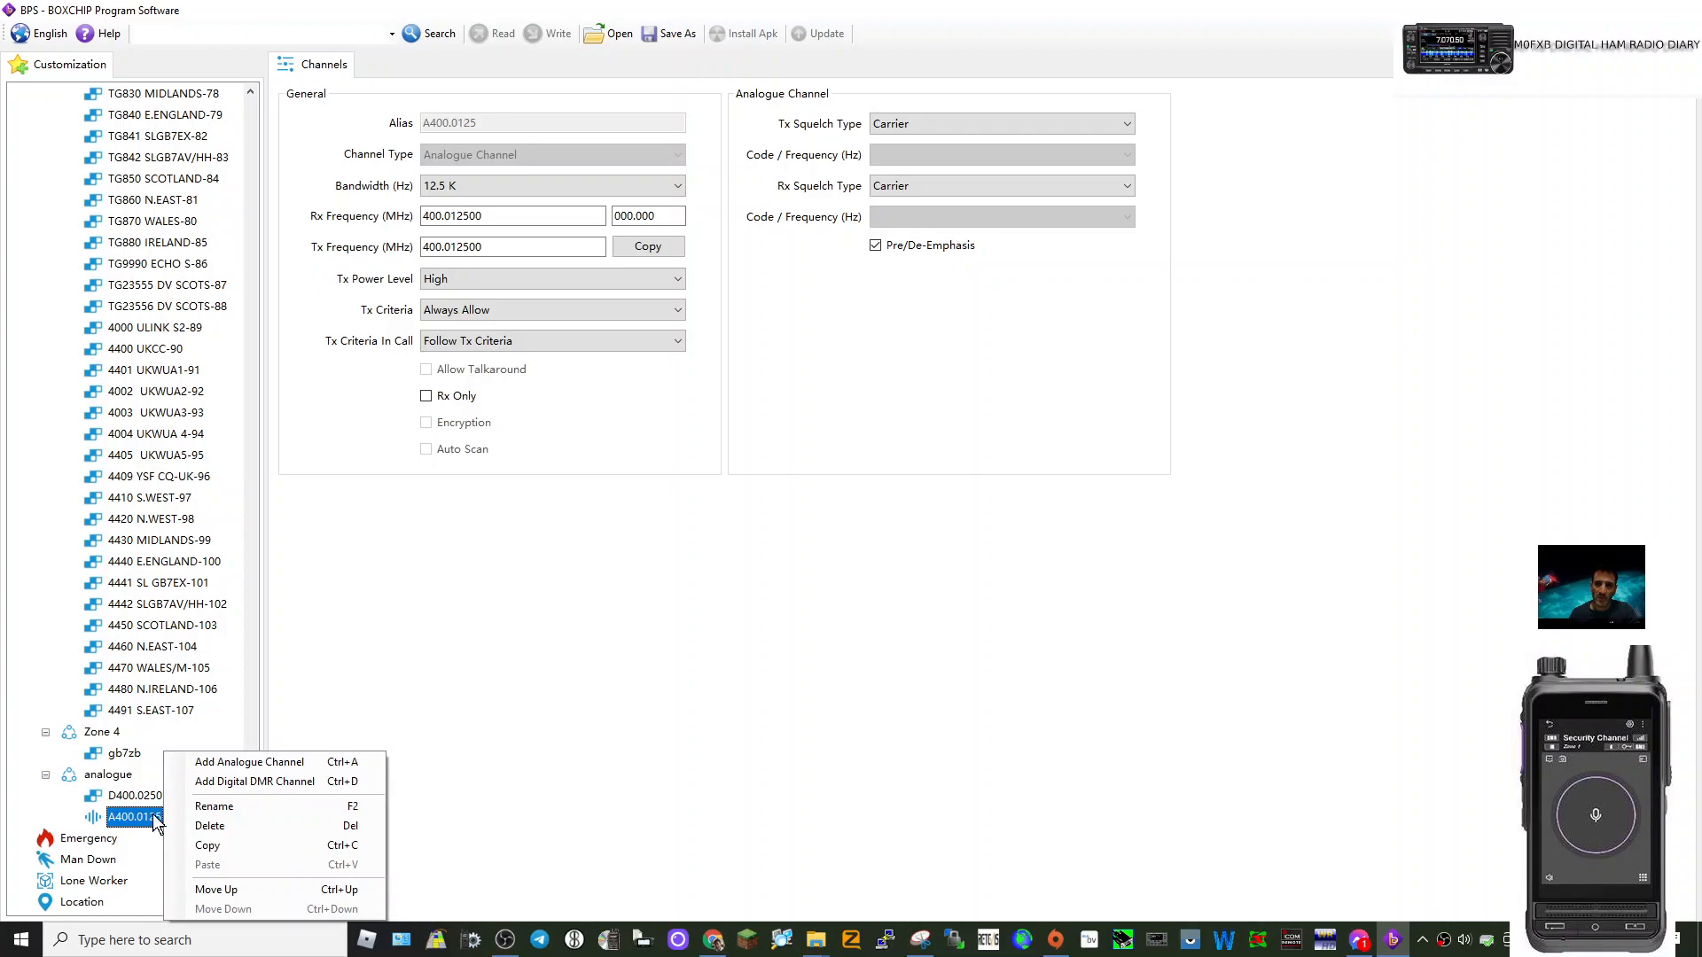
left_click(228, 807)
type("g")
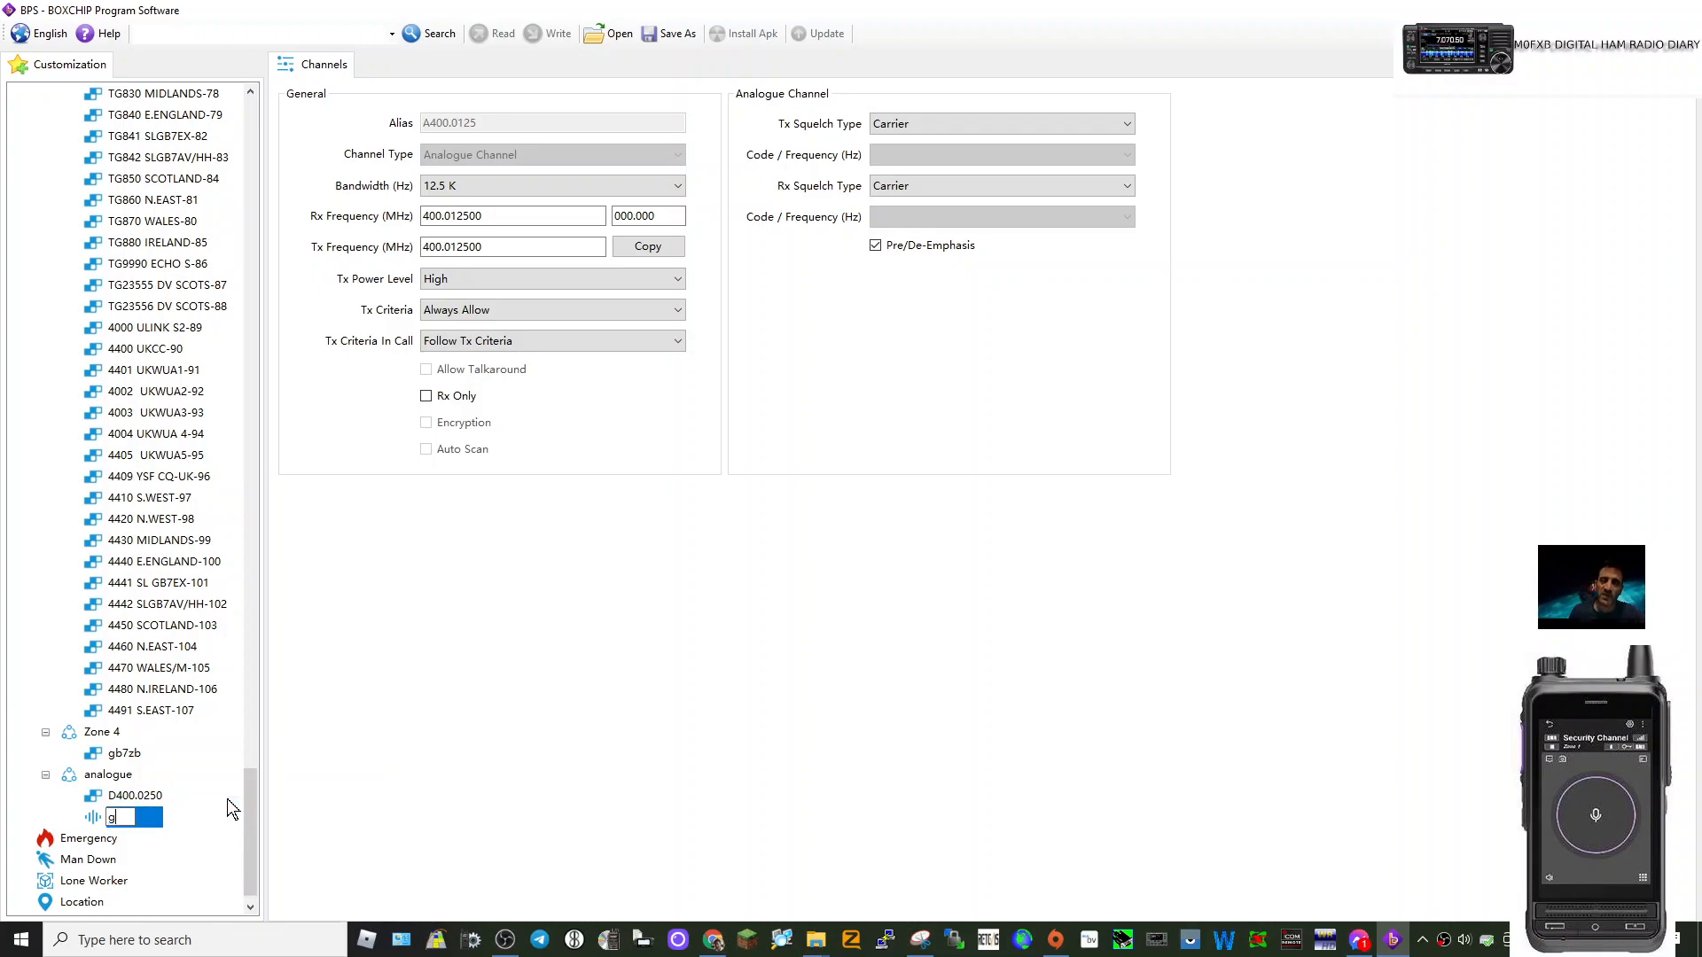
type("b3zb")
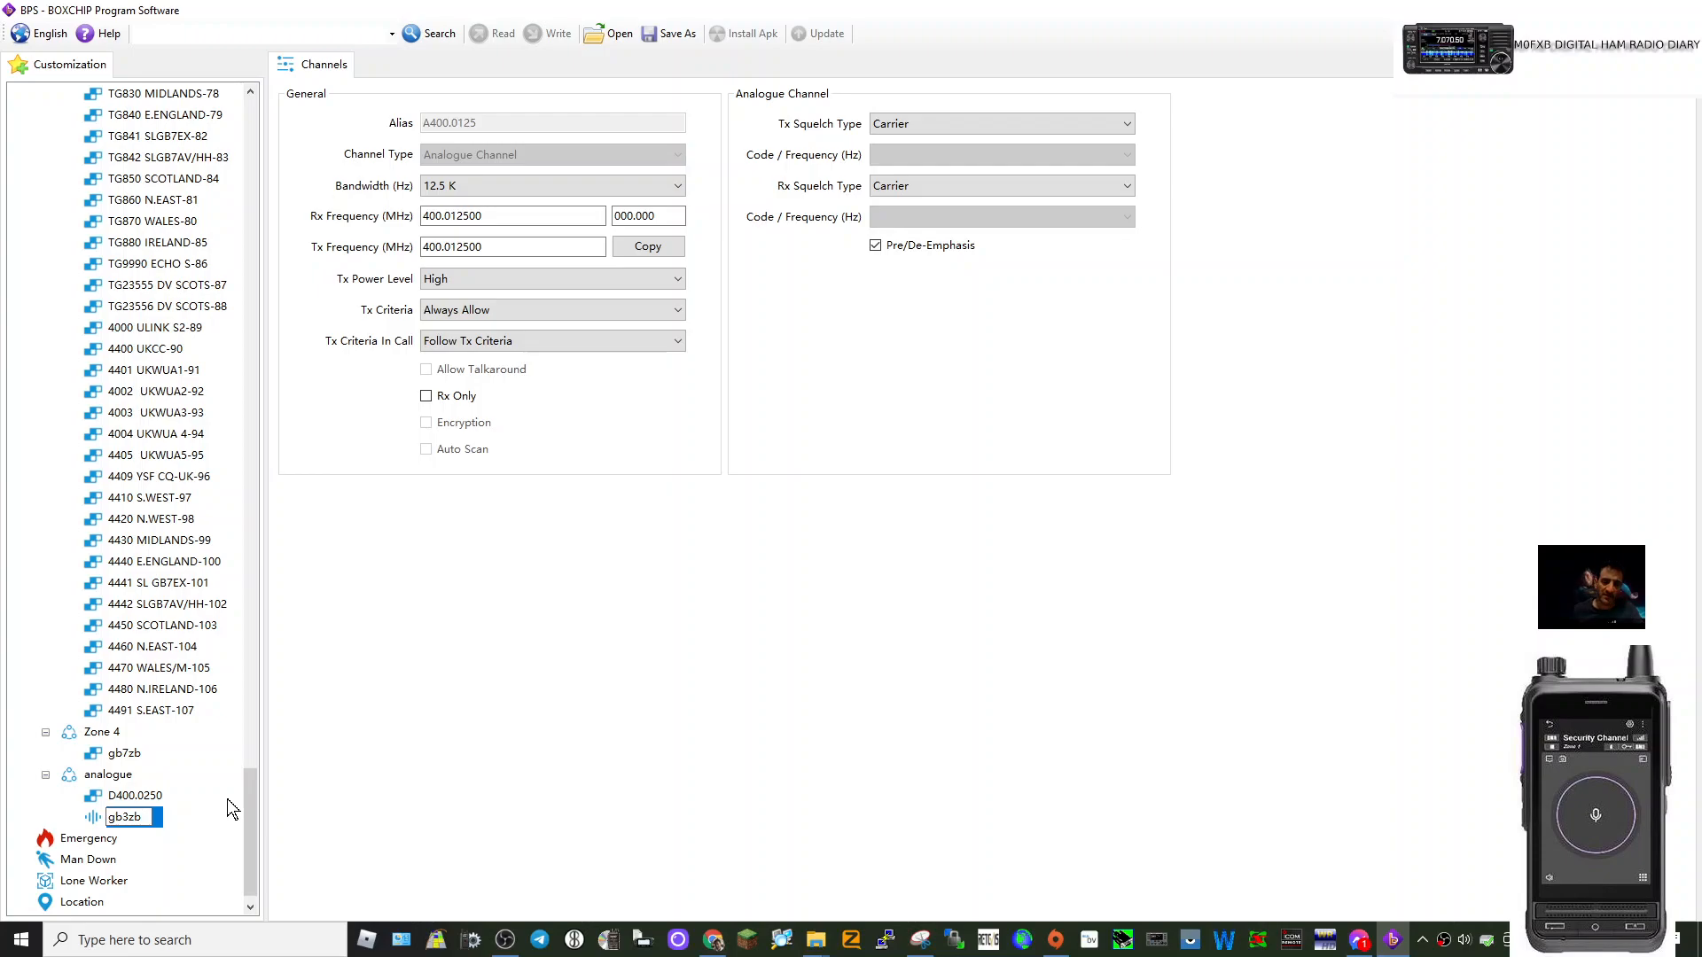
key("Return")
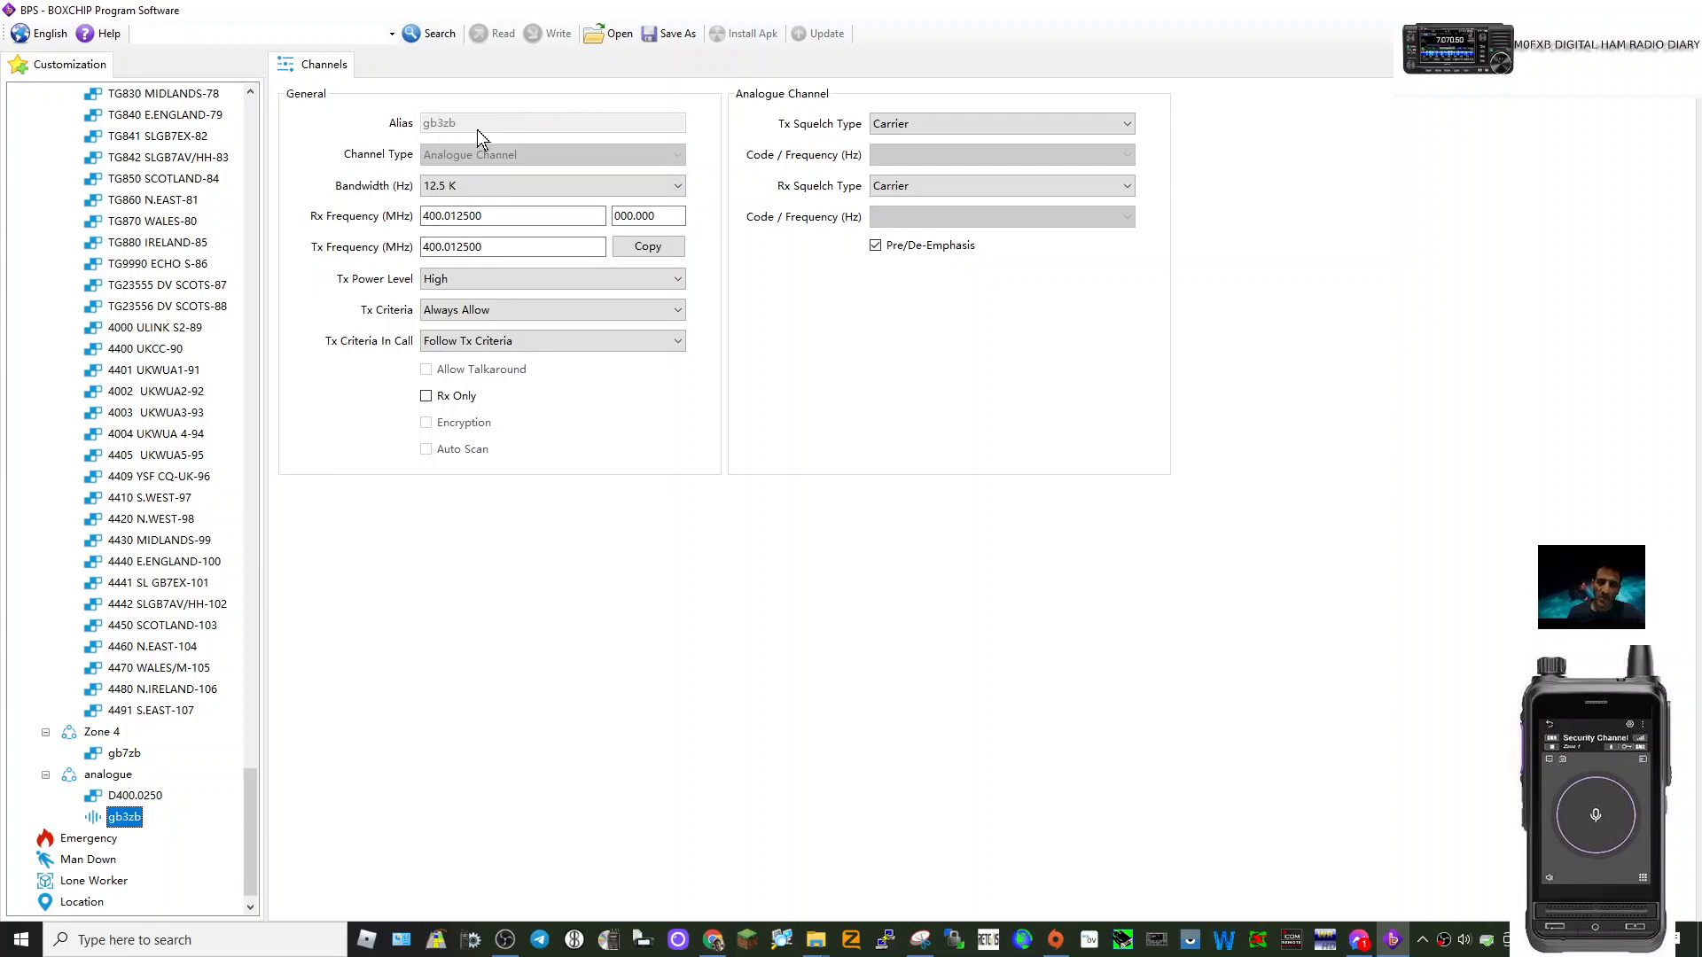
Set gb3zb's Rx frequency to 430 MHz and Tx to 439 MHz, keeping power High.
left_click(486, 215)
double_click(484, 216)
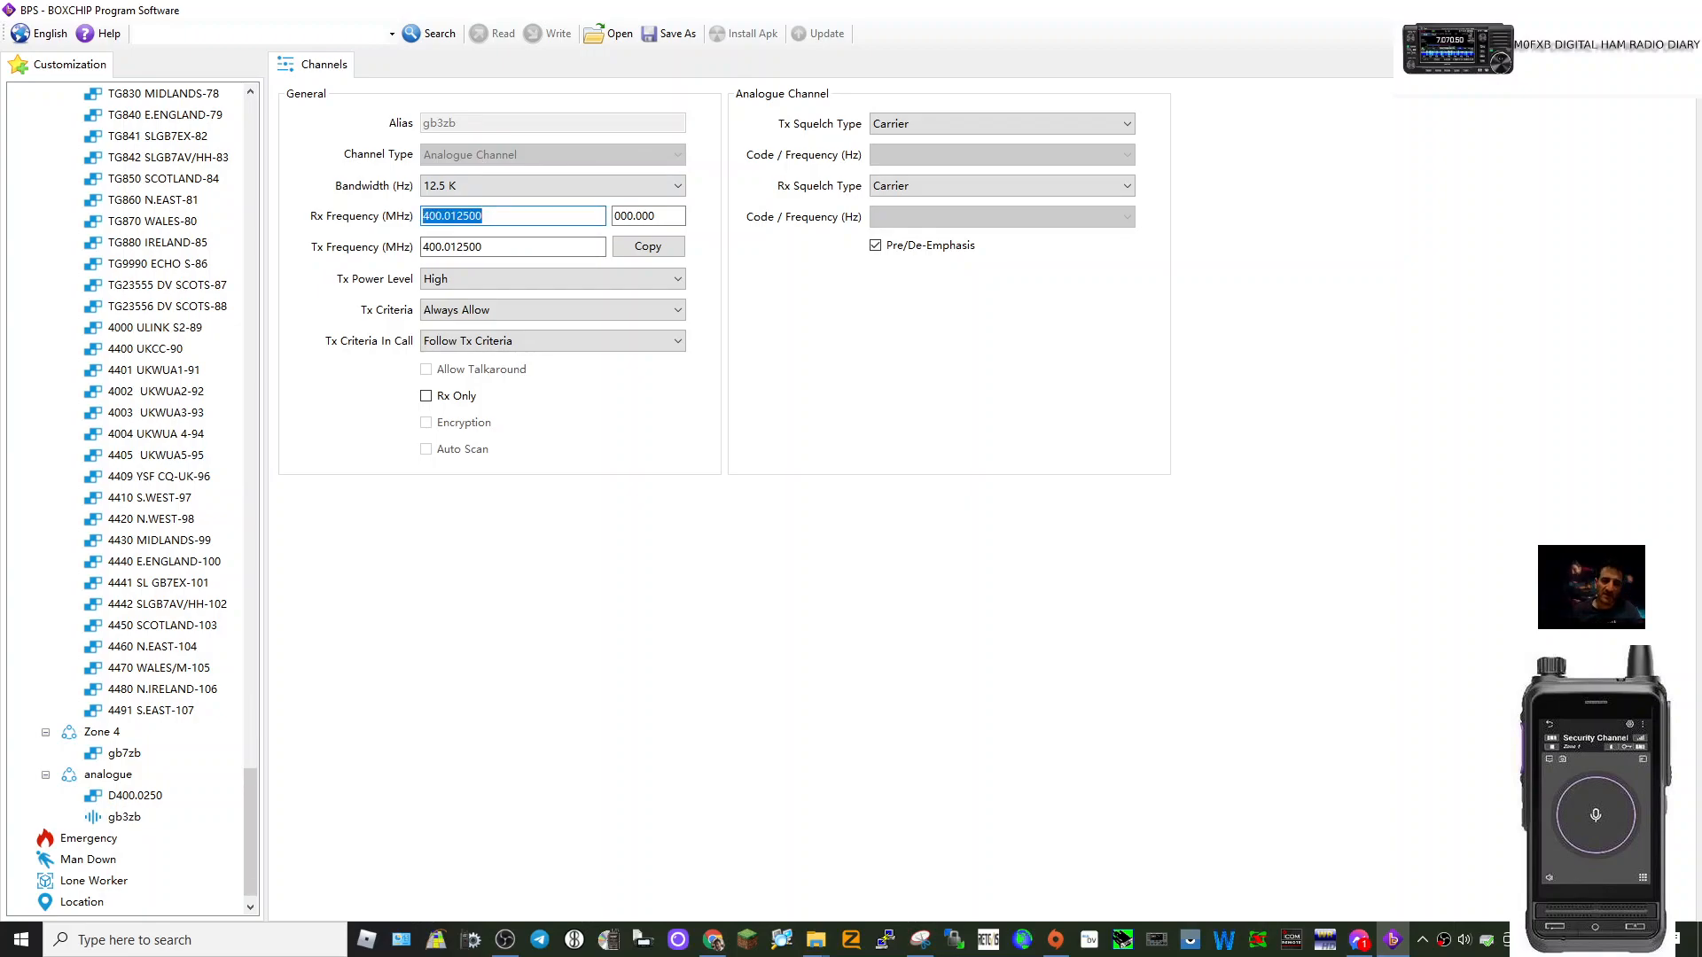
type("43")
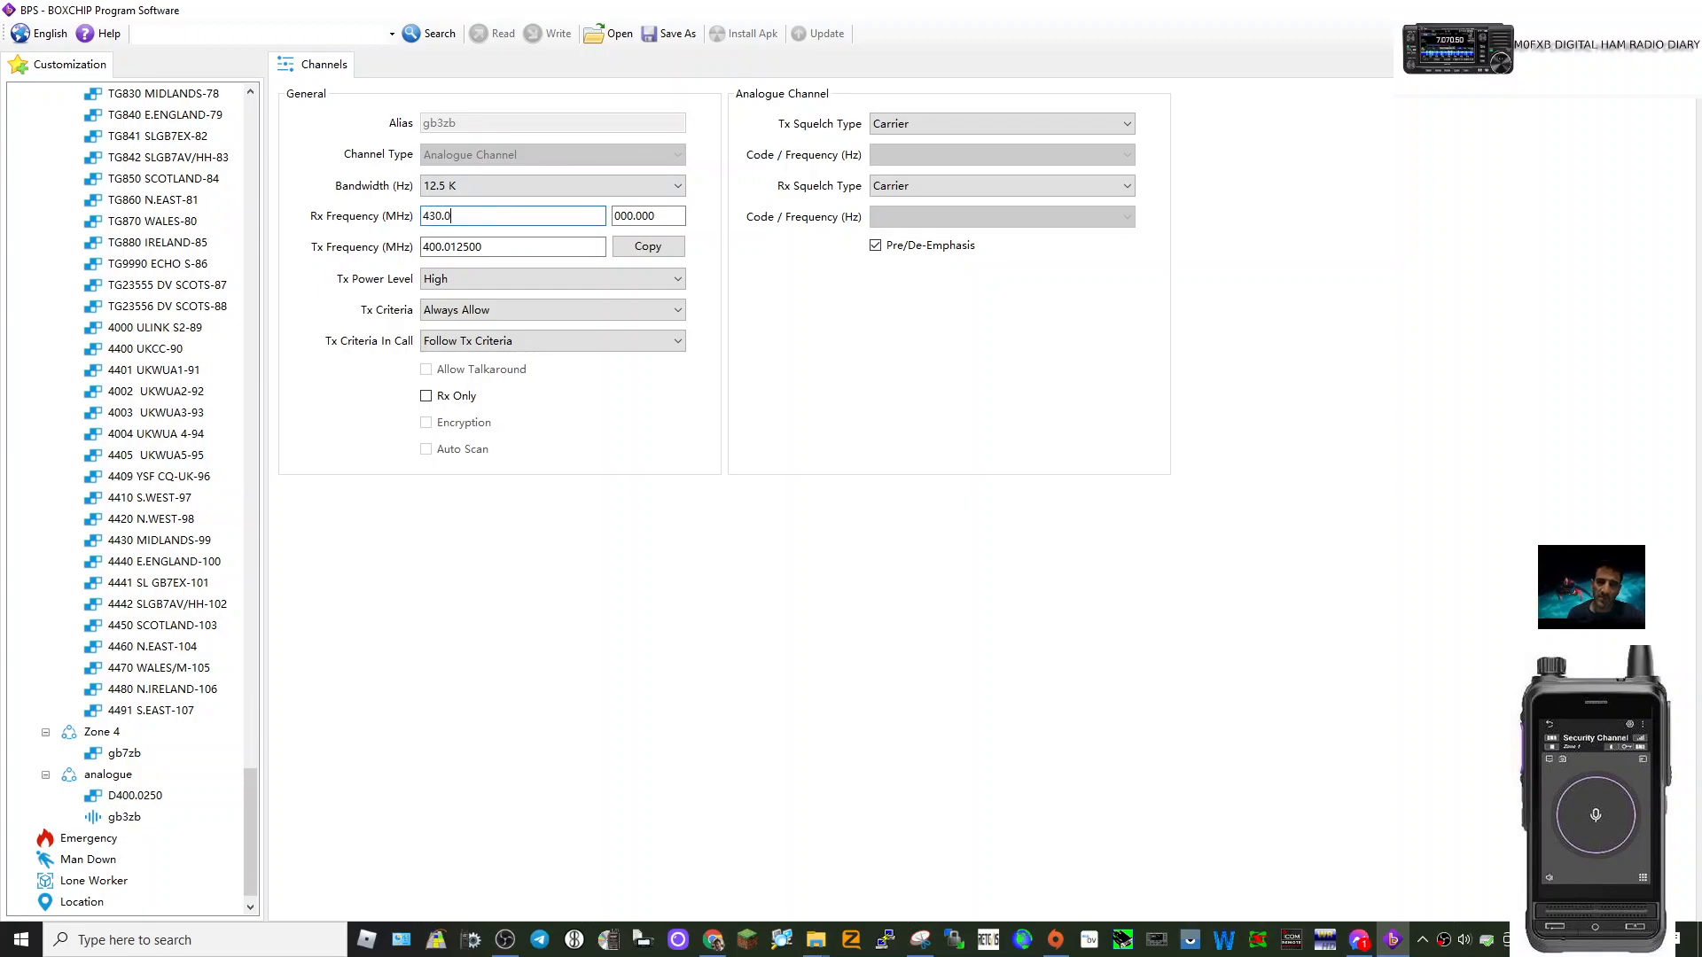
left_click(484, 247)
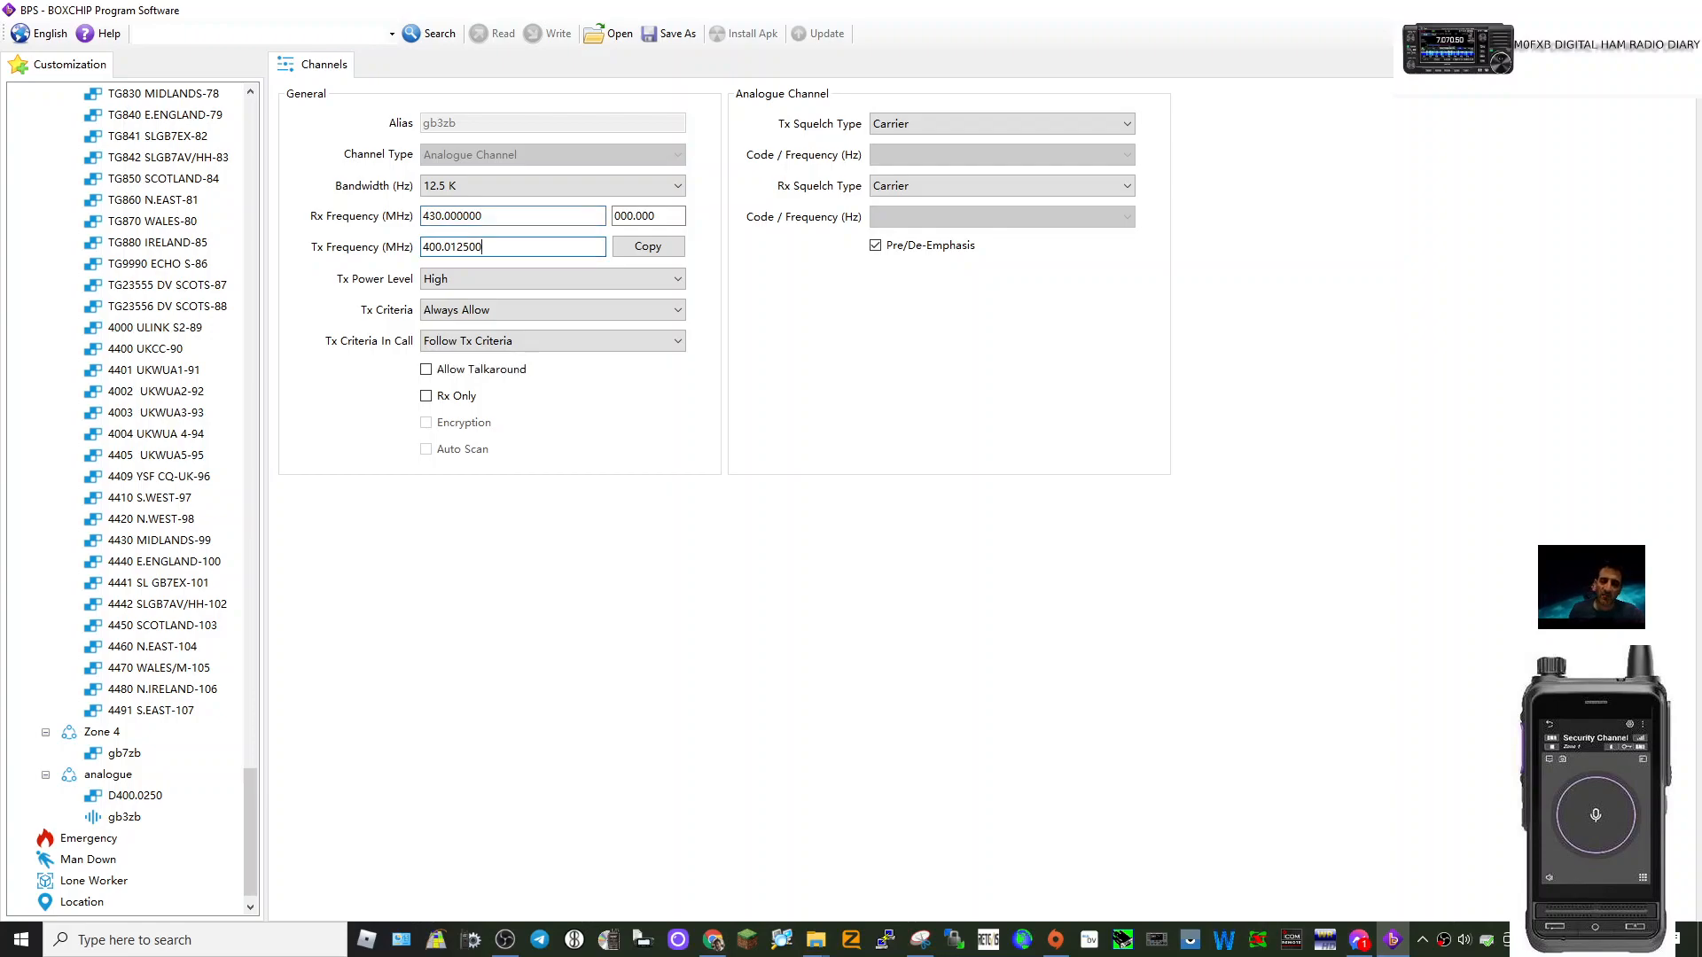
double_click(484, 246)
type("439.")
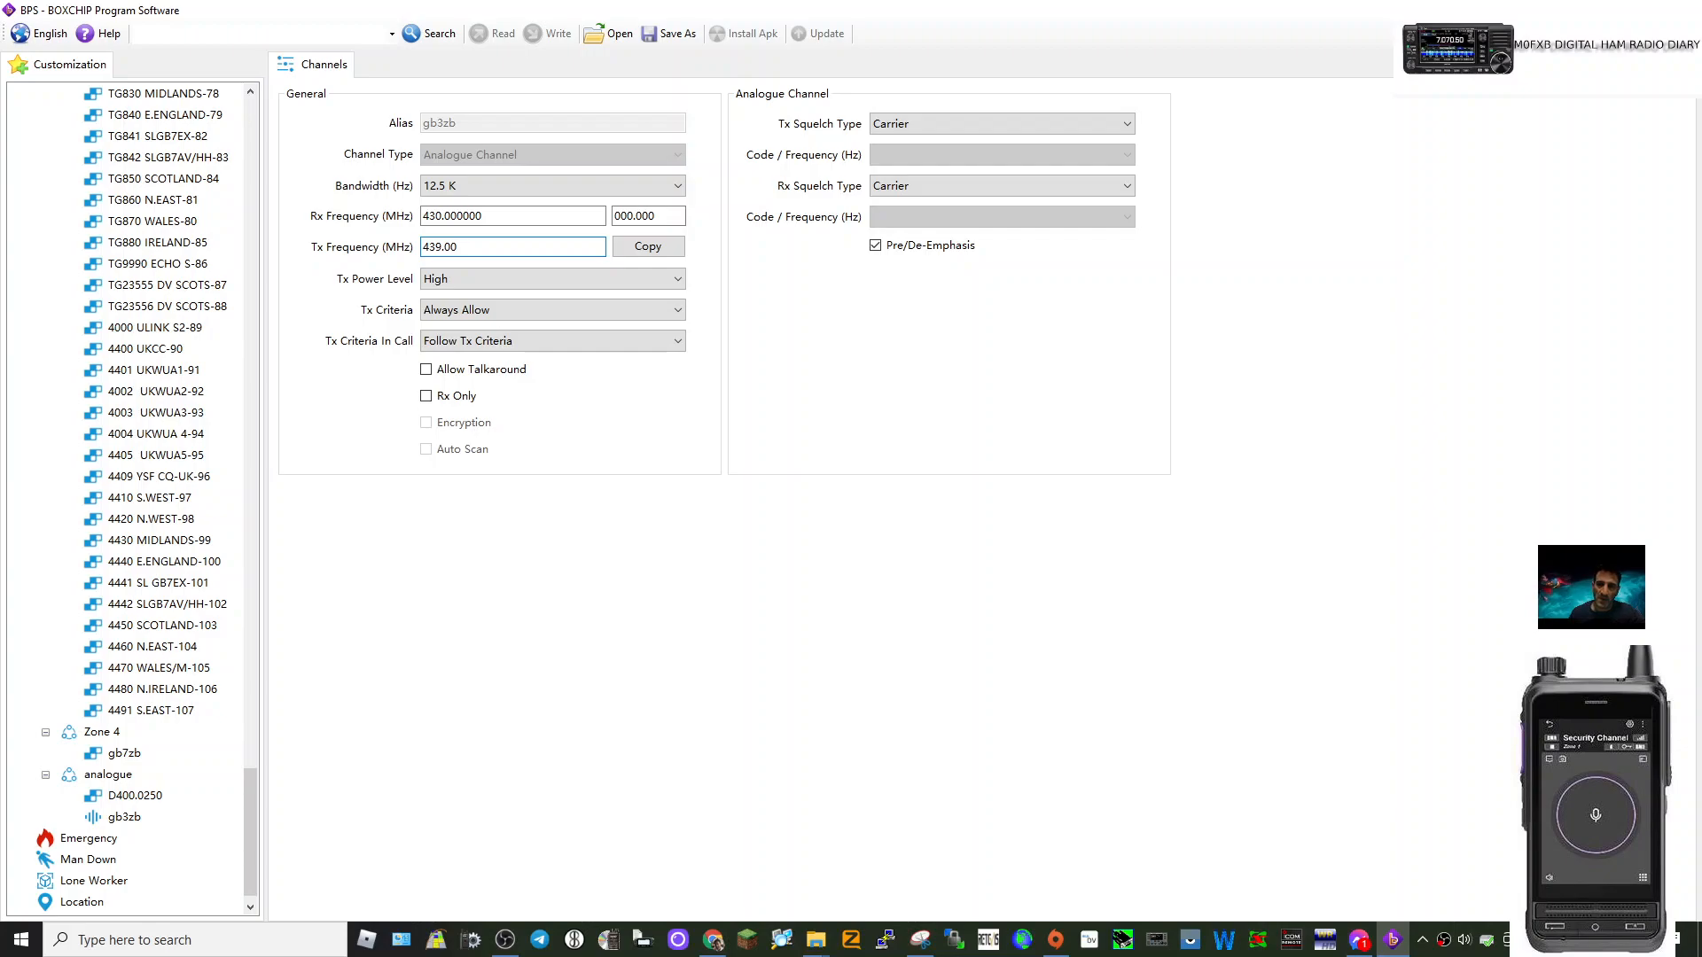
left_click(478, 280)
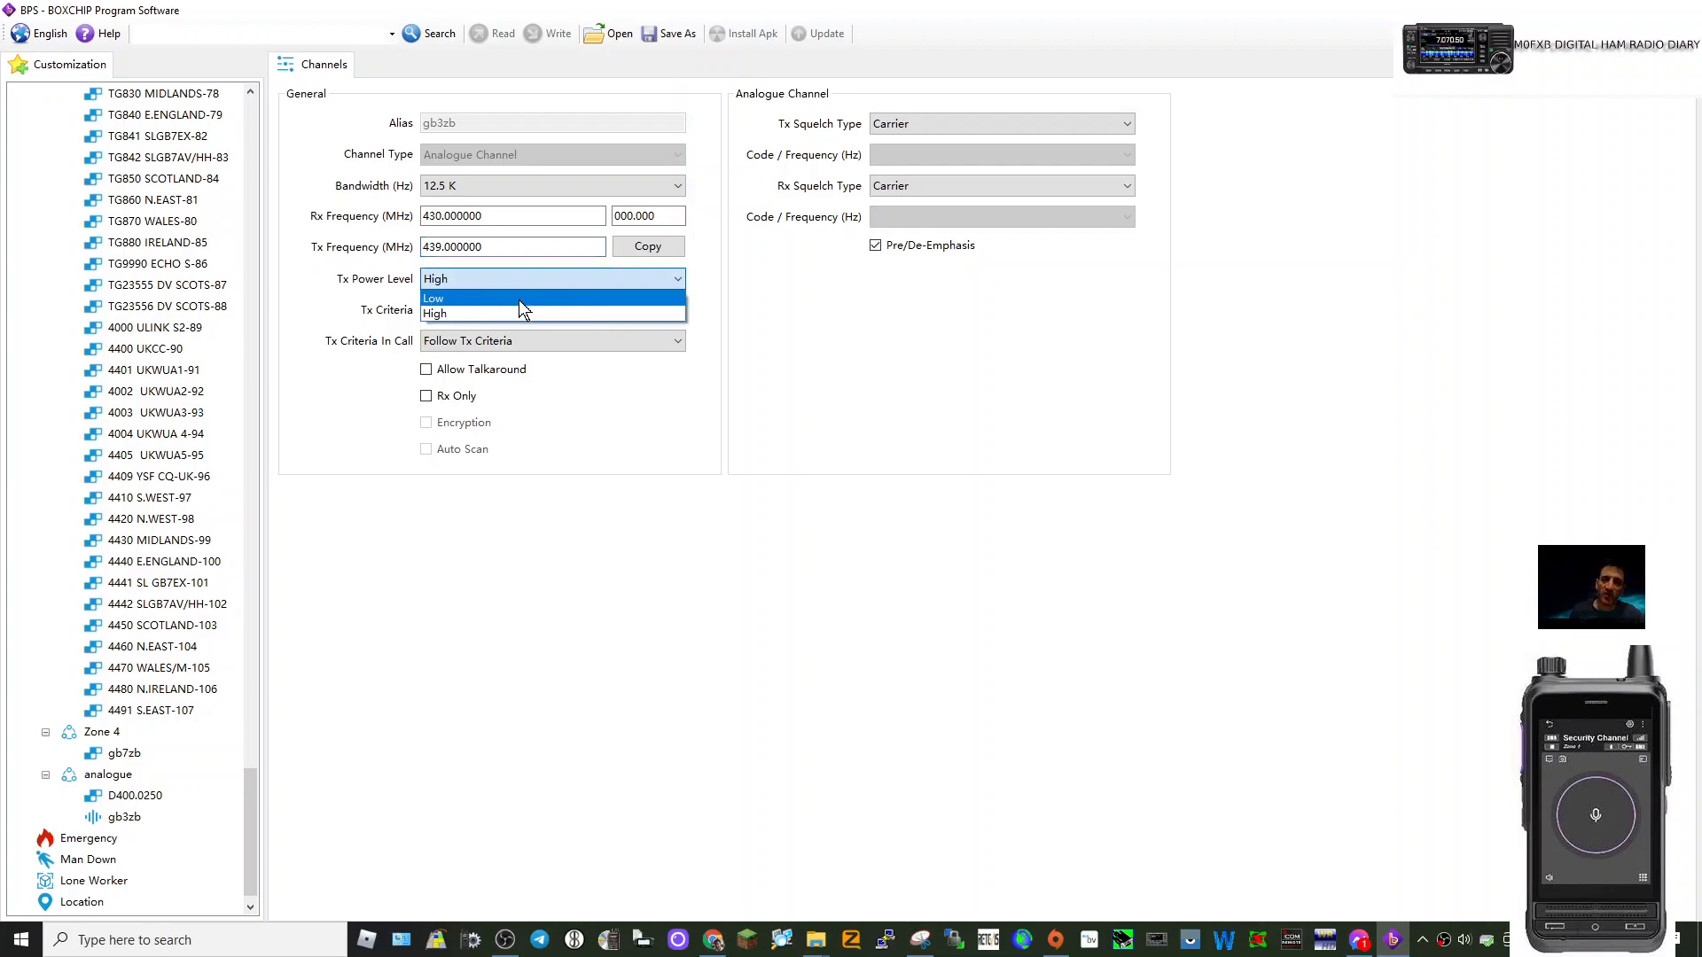
left_click(501, 313)
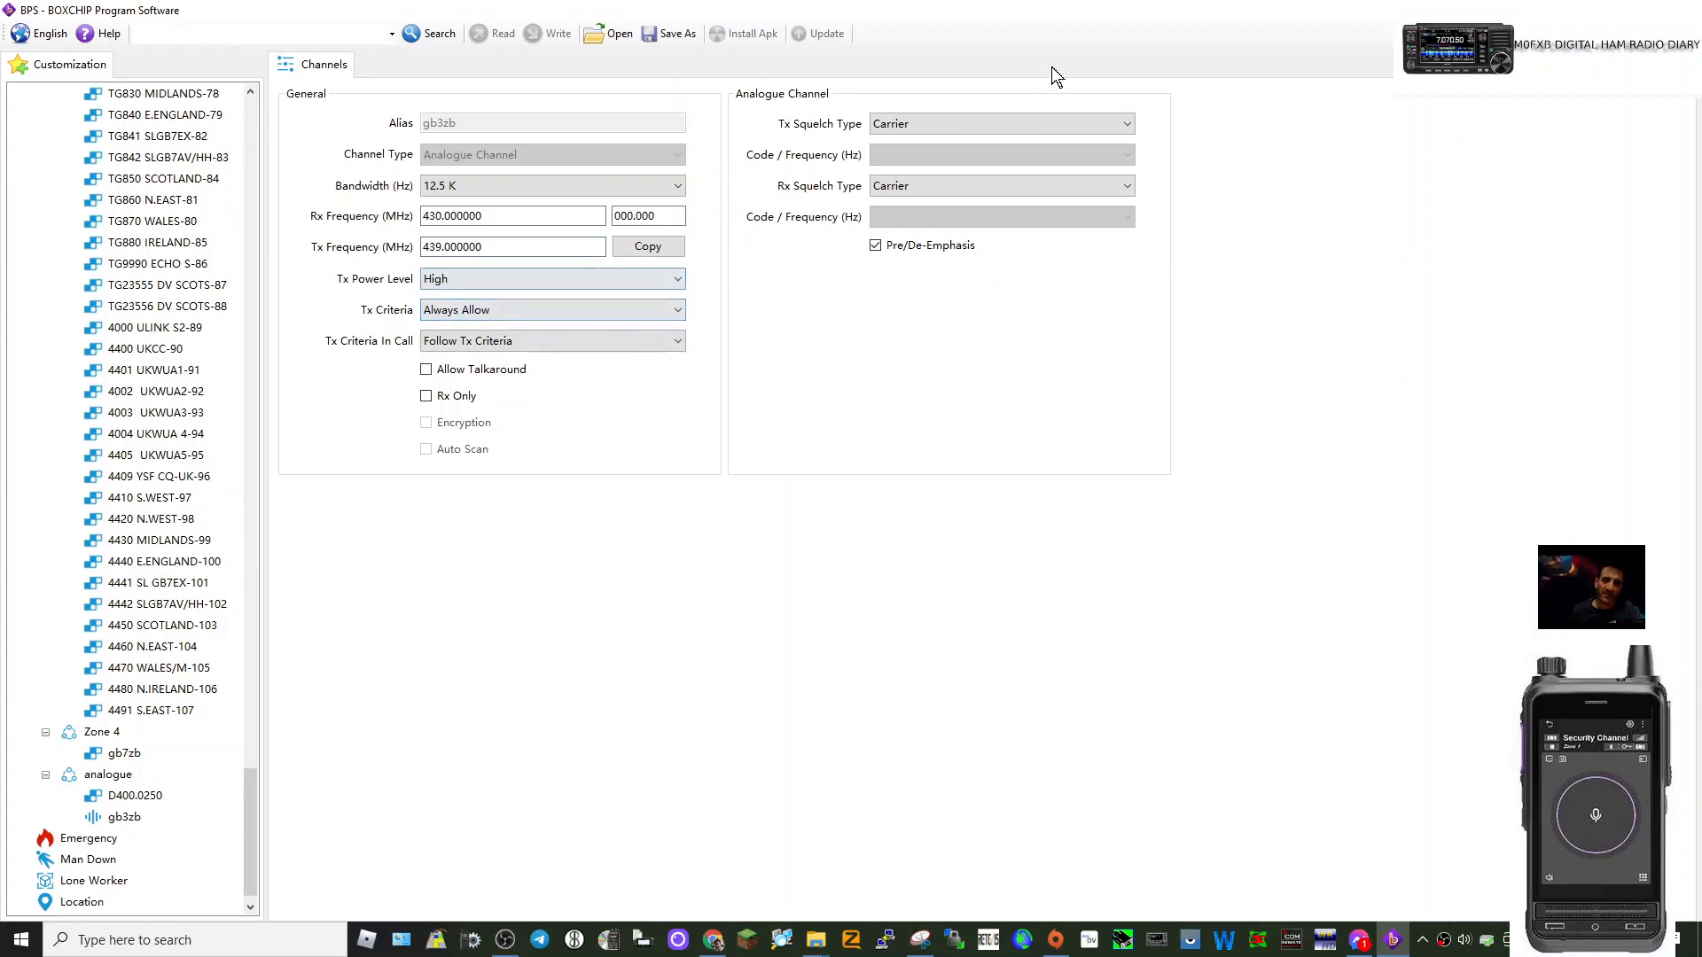
Set both transmit and receive squelch to CTCSS with tone 77.
left_click(1130, 125)
left_click(953, 163)
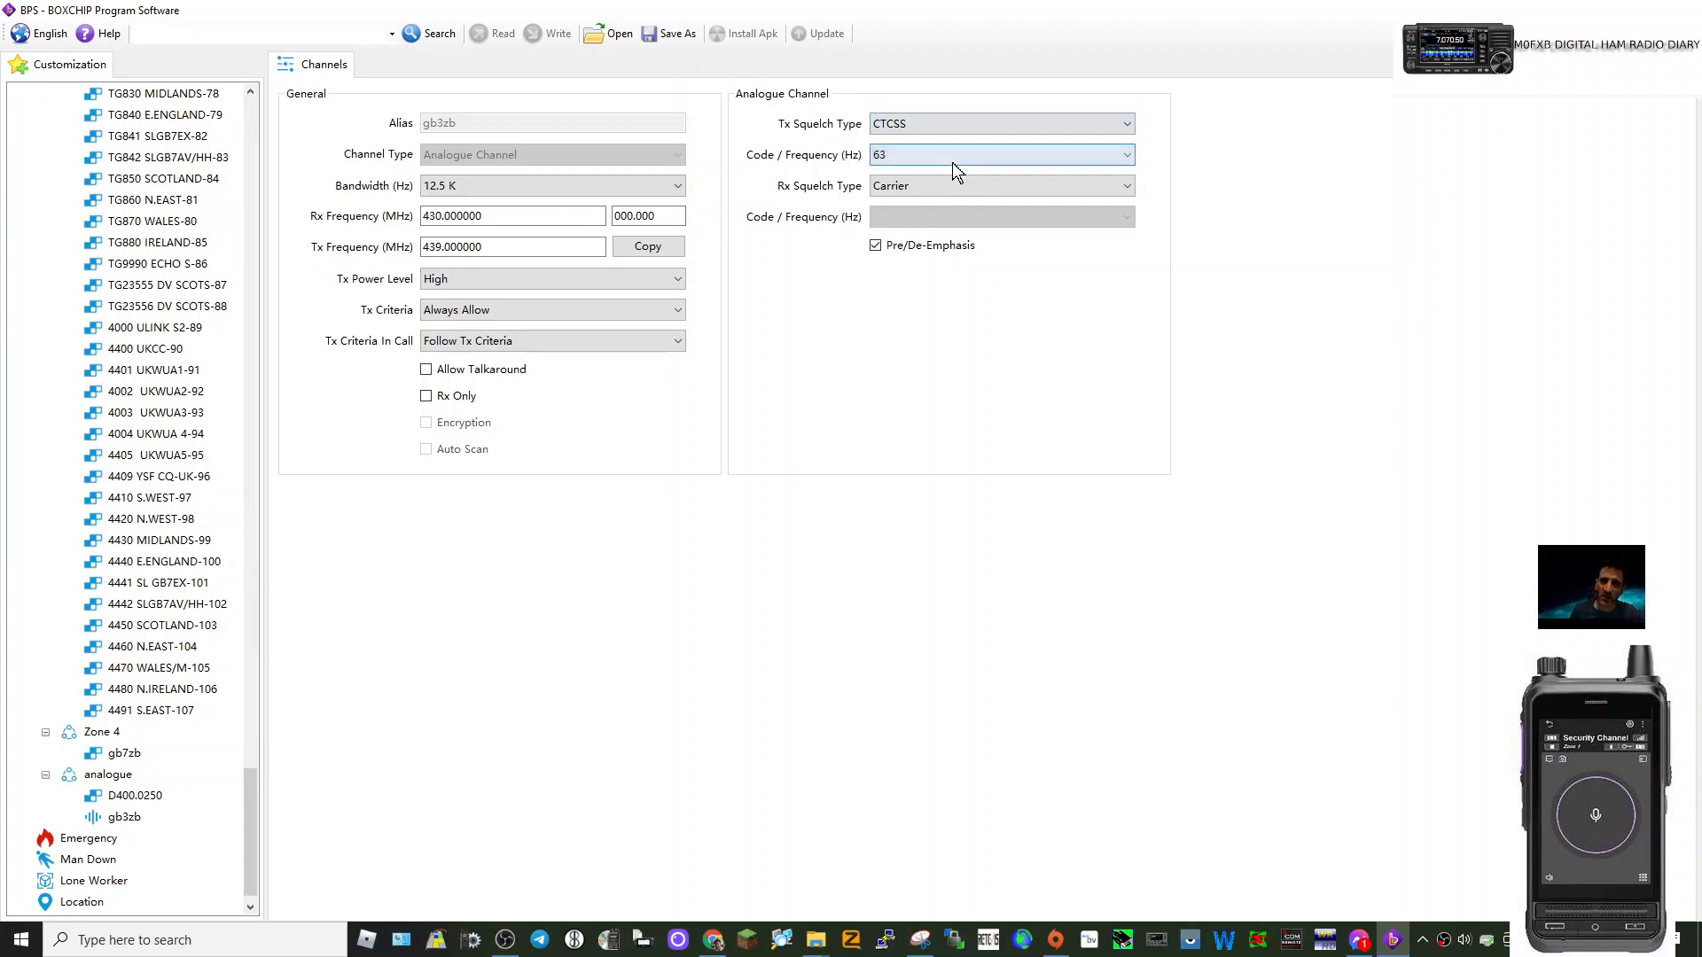
left_click(1126, 155)
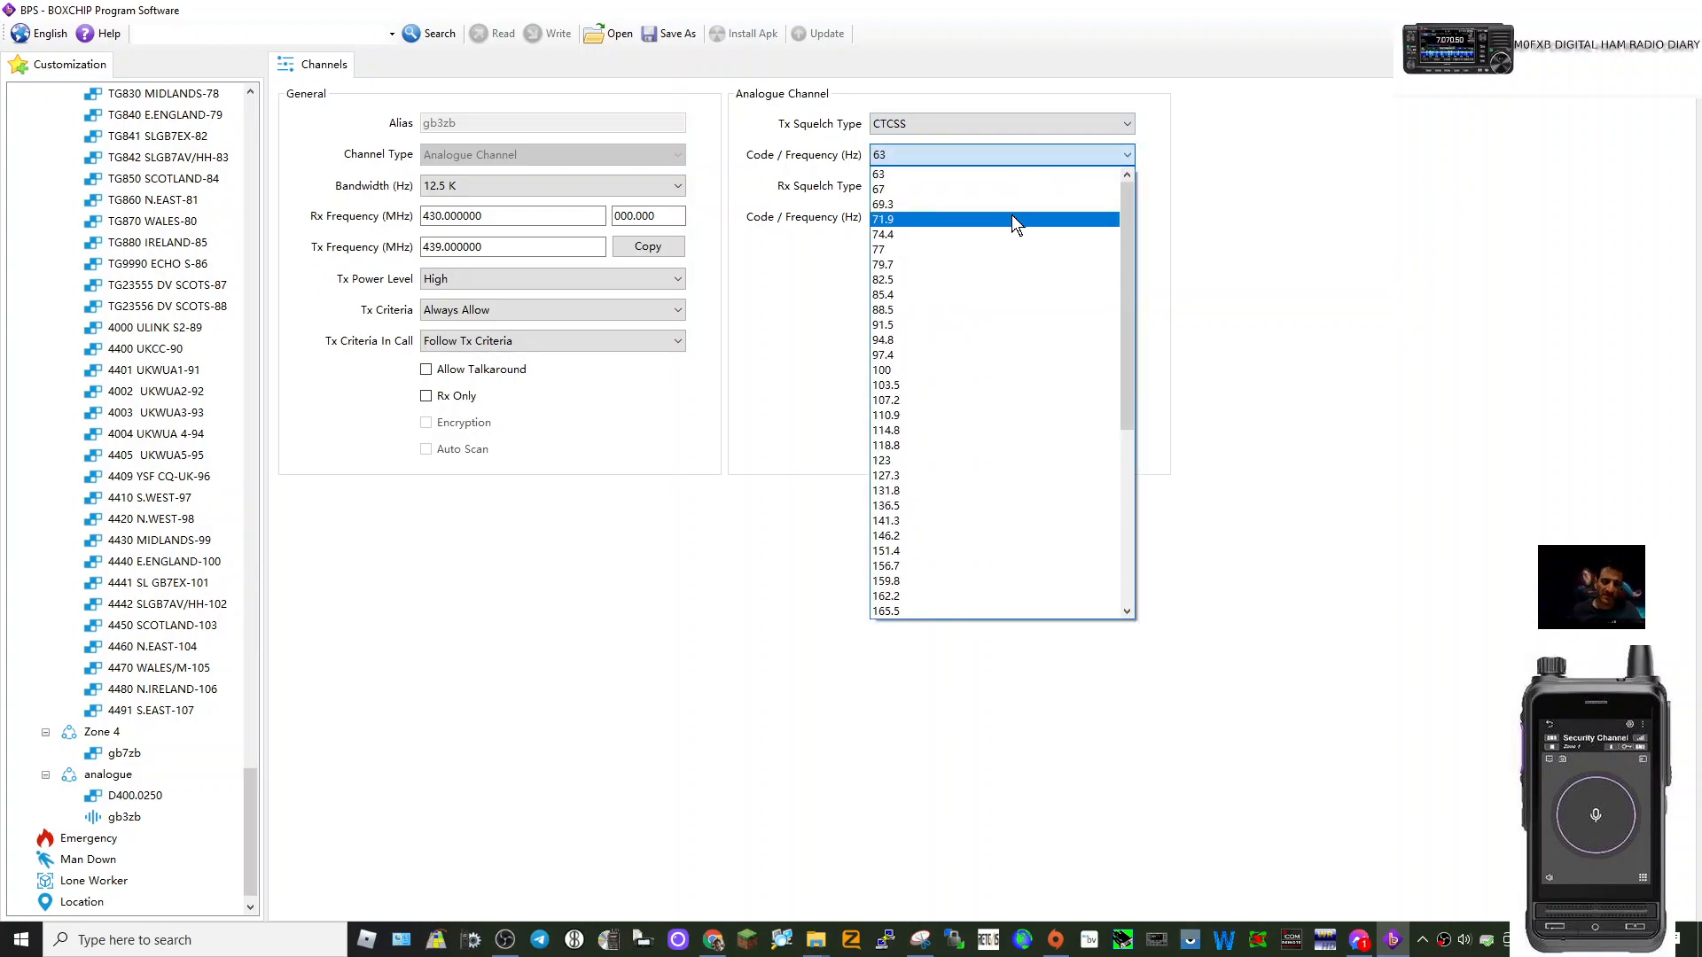
left_click(965, 249)
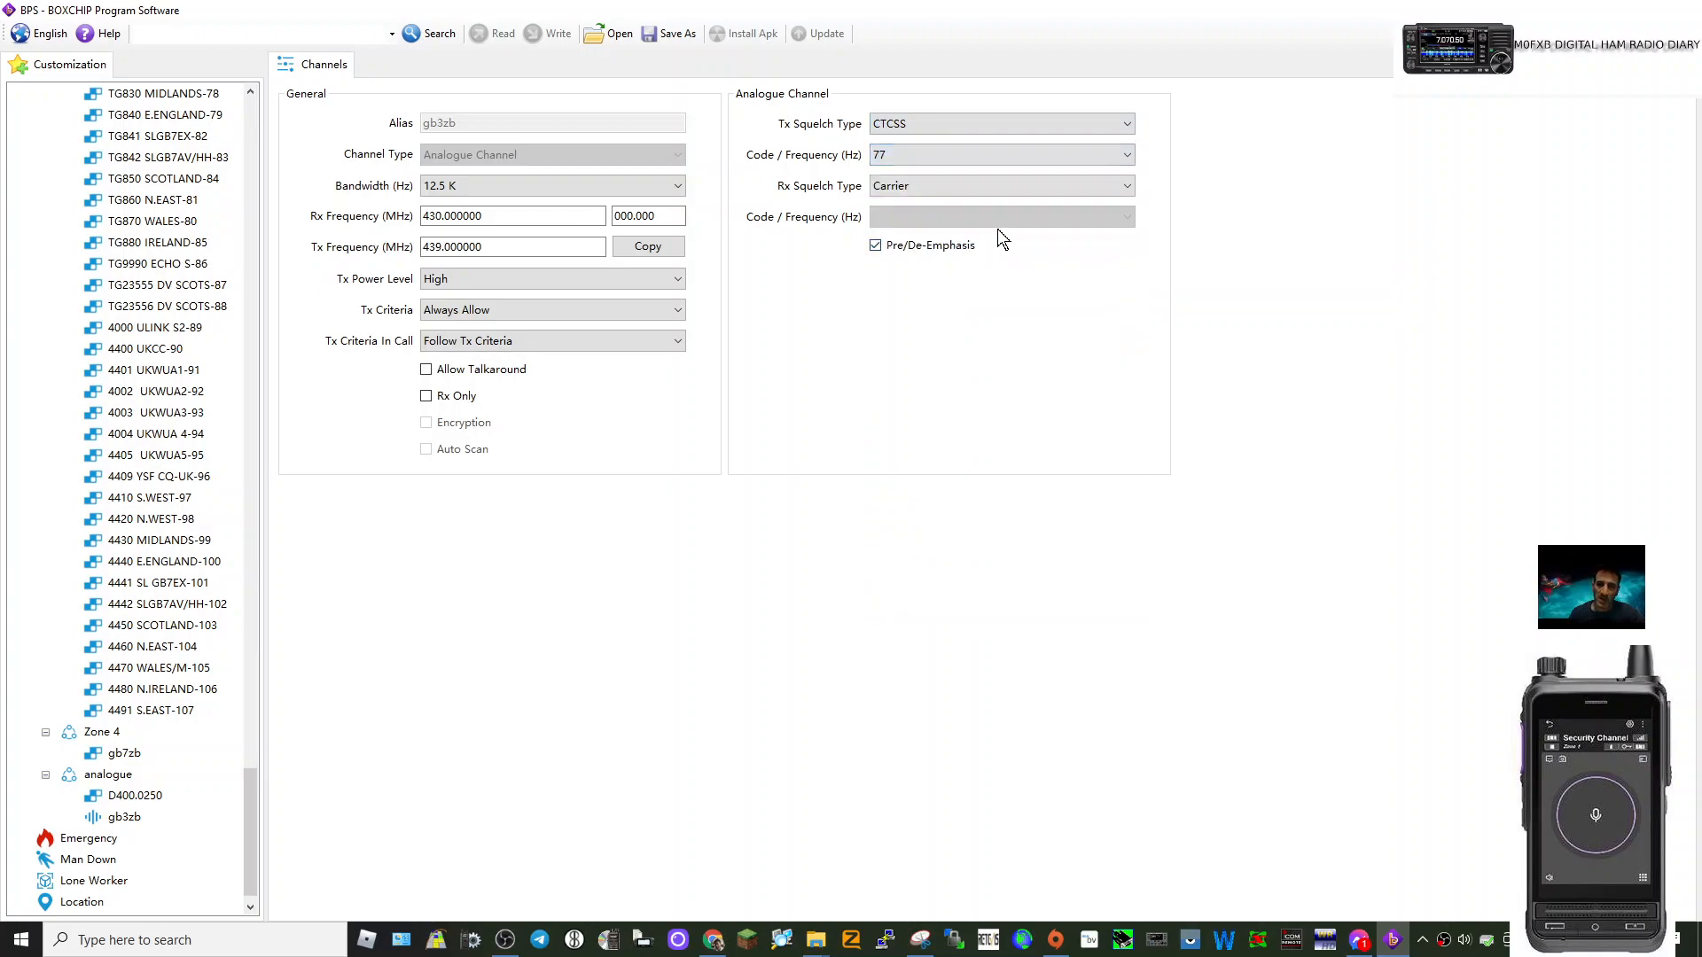
left_click(1125, 180)
left_click(950, 219)
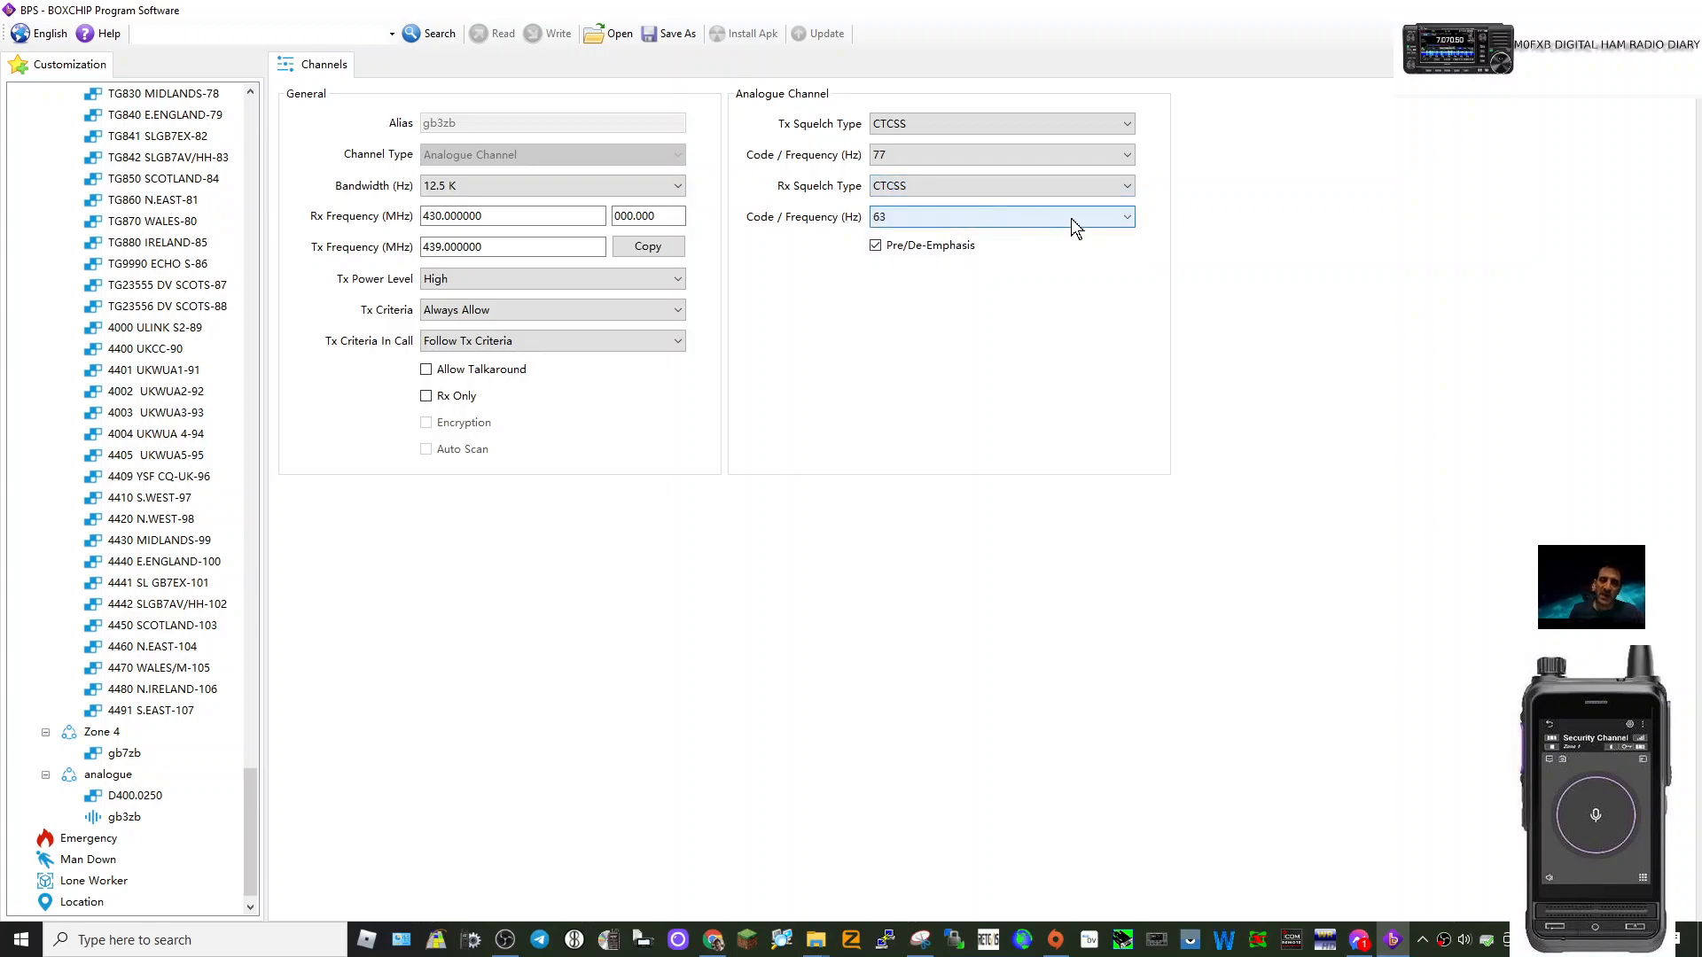
left_click(1124, 221)
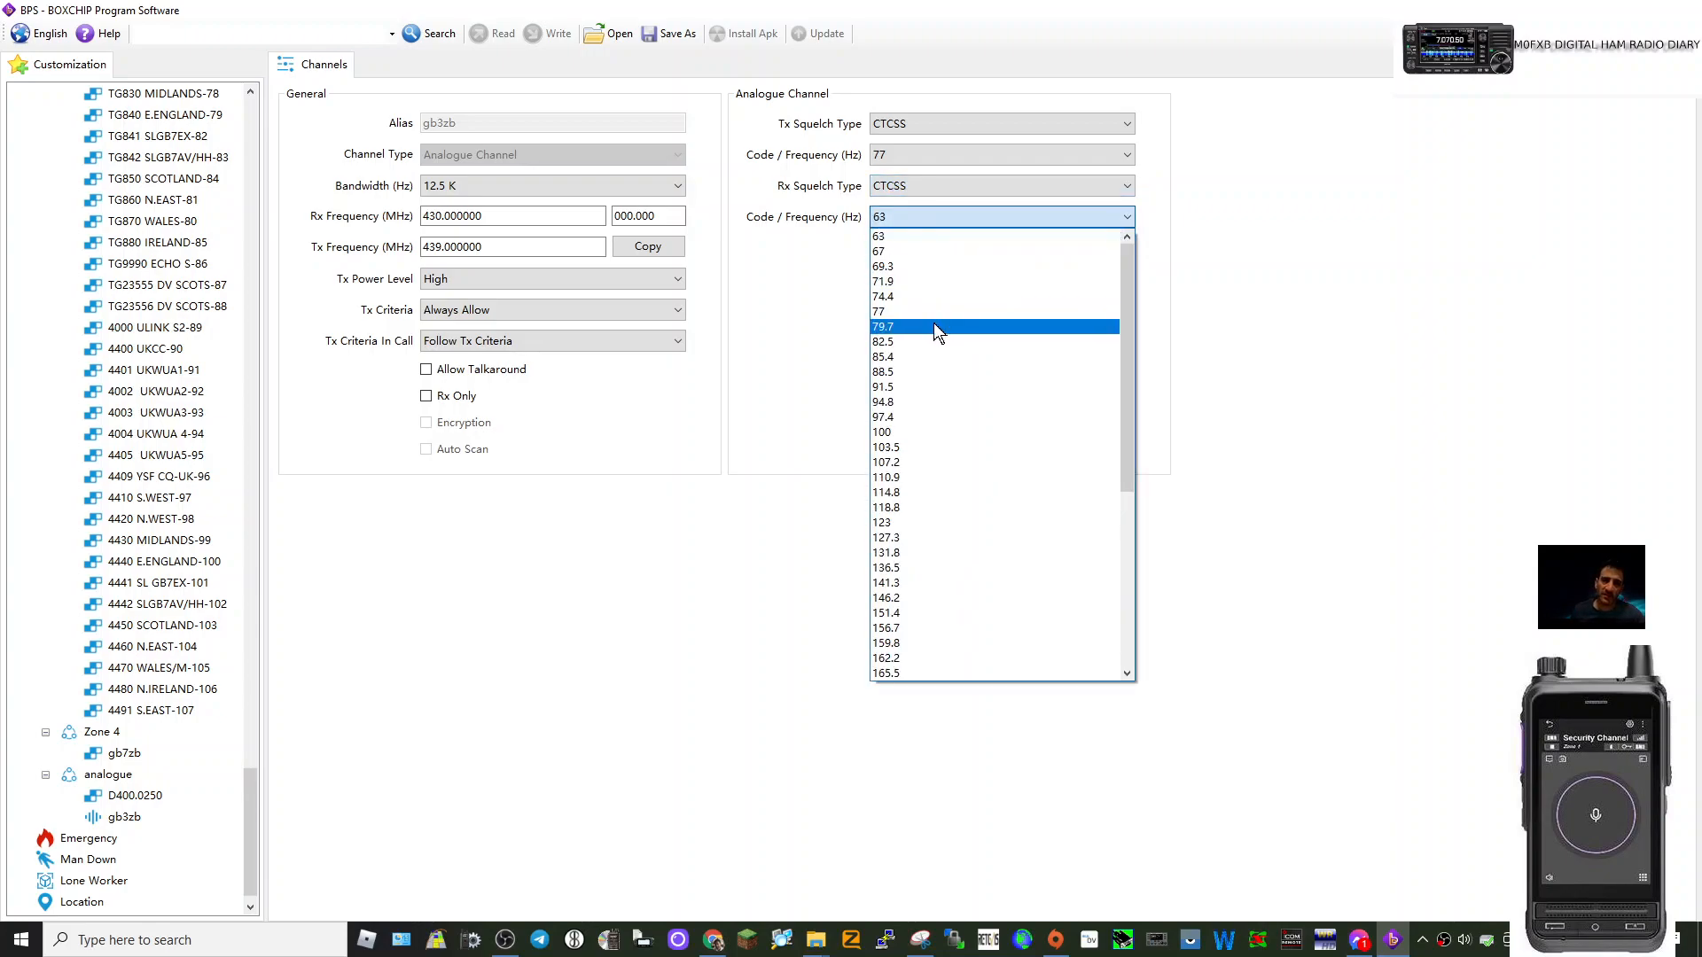
left_click(935, 312)
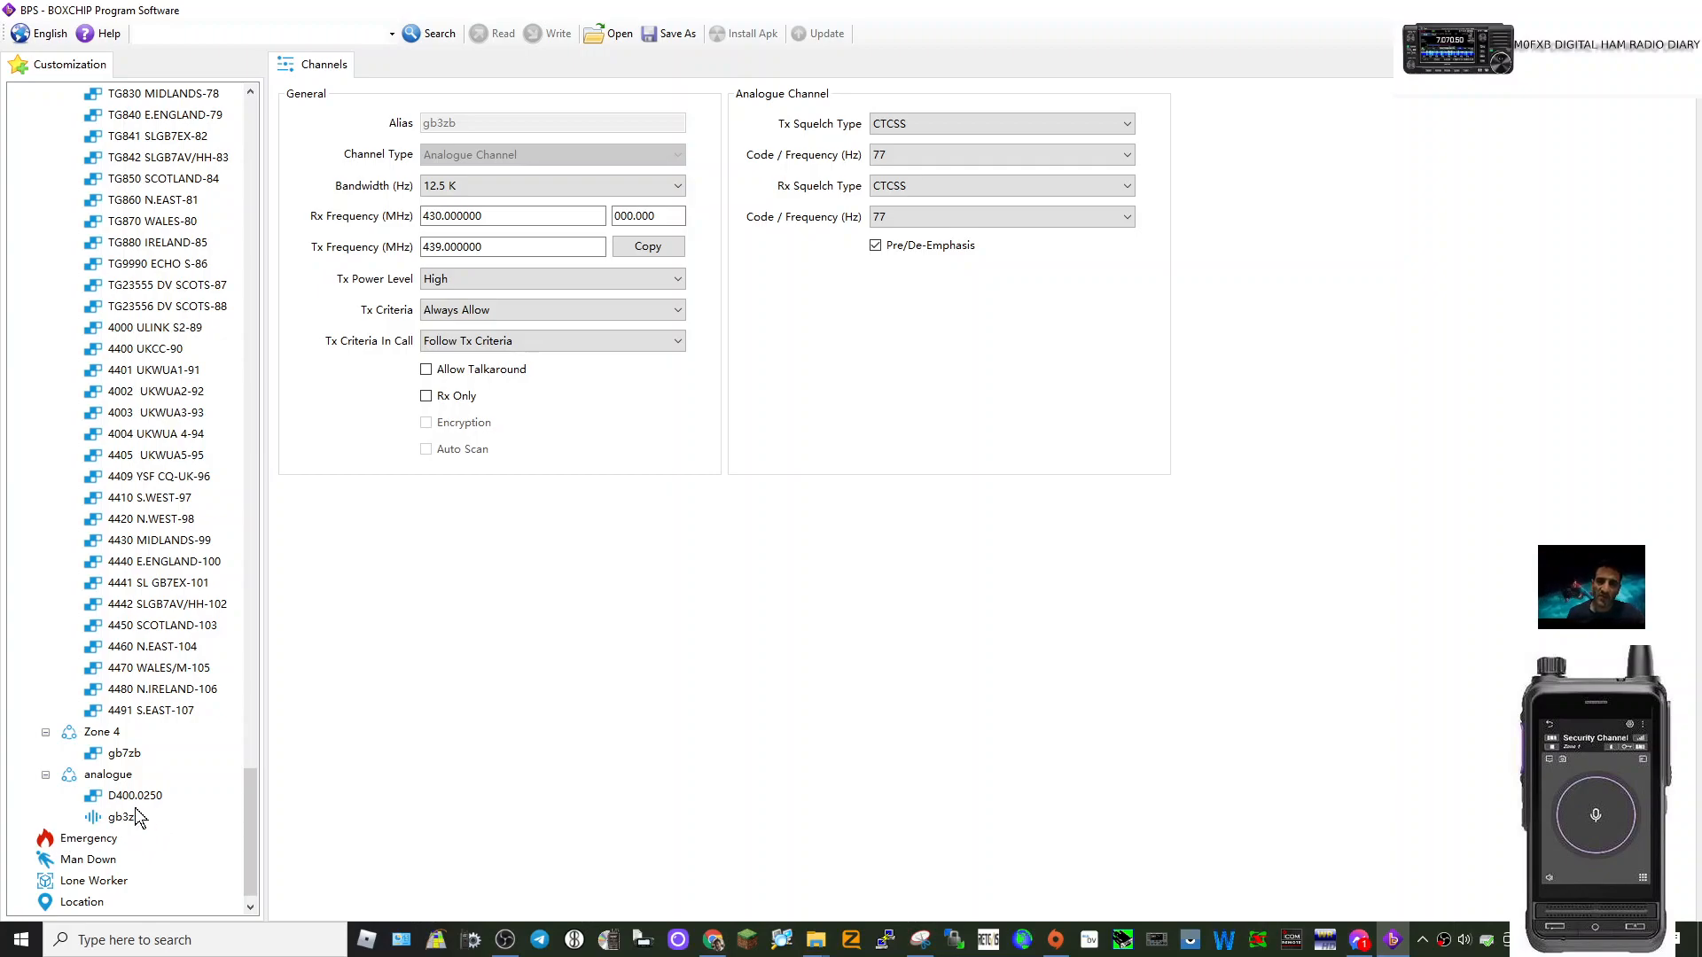
left_click(106, 735)
right_click(112, 736)
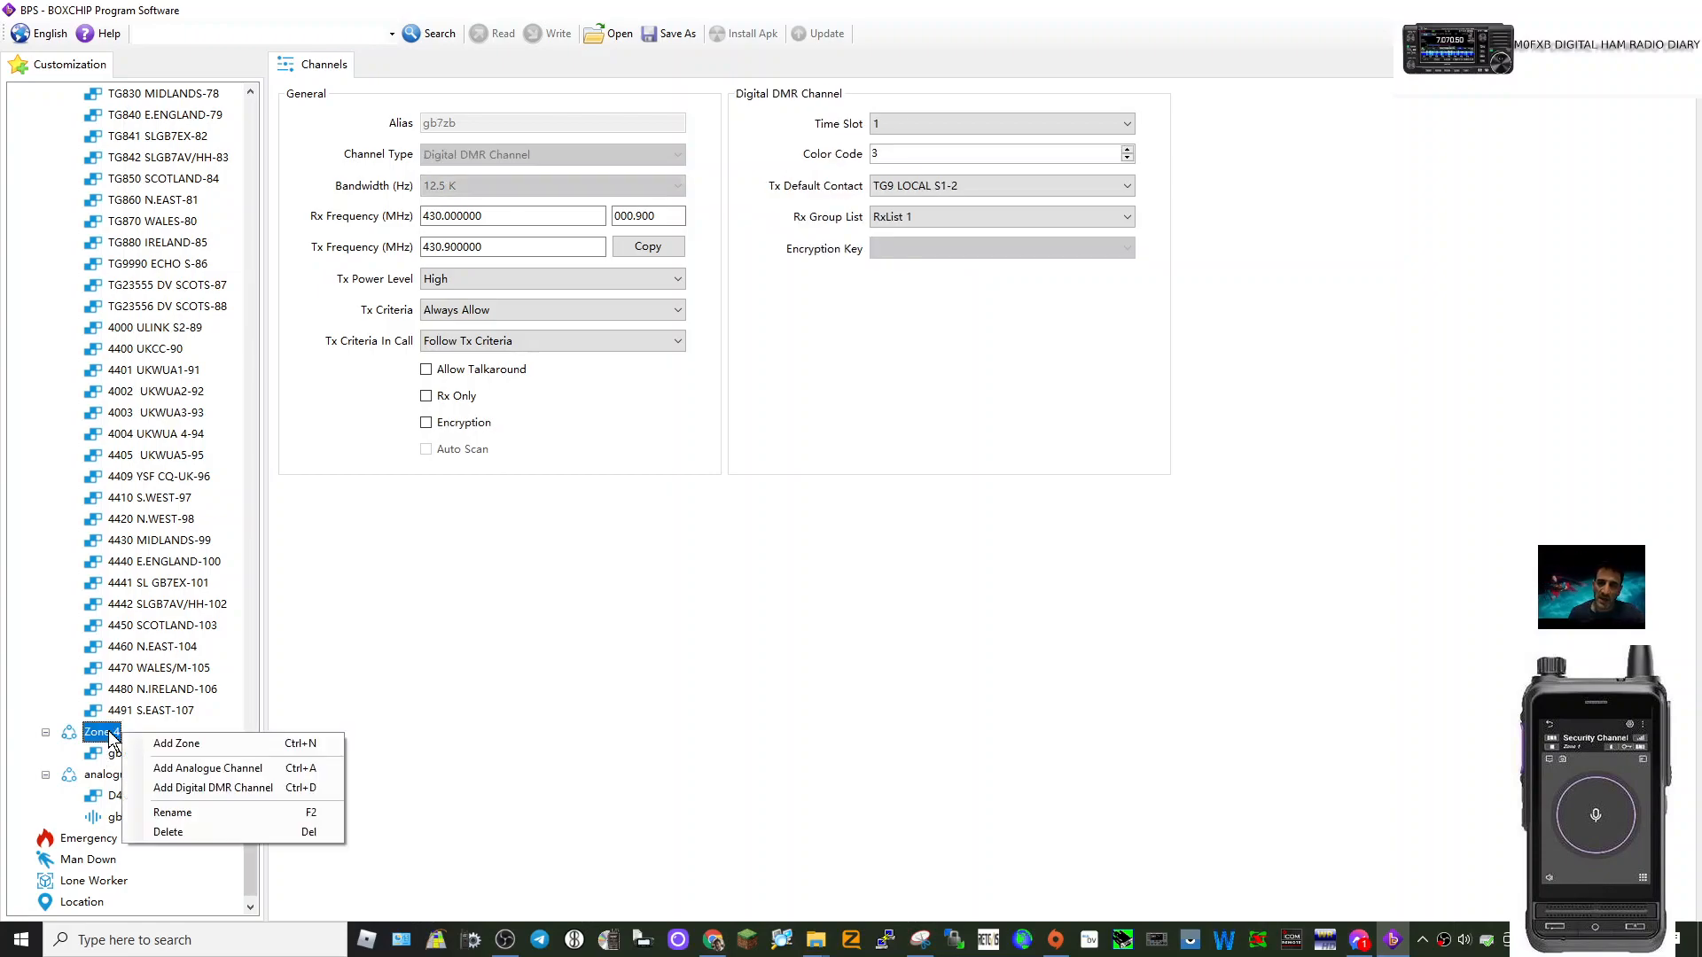
Rename Zone 4 to 'digital'.
left_click(185, 805)
type("di")
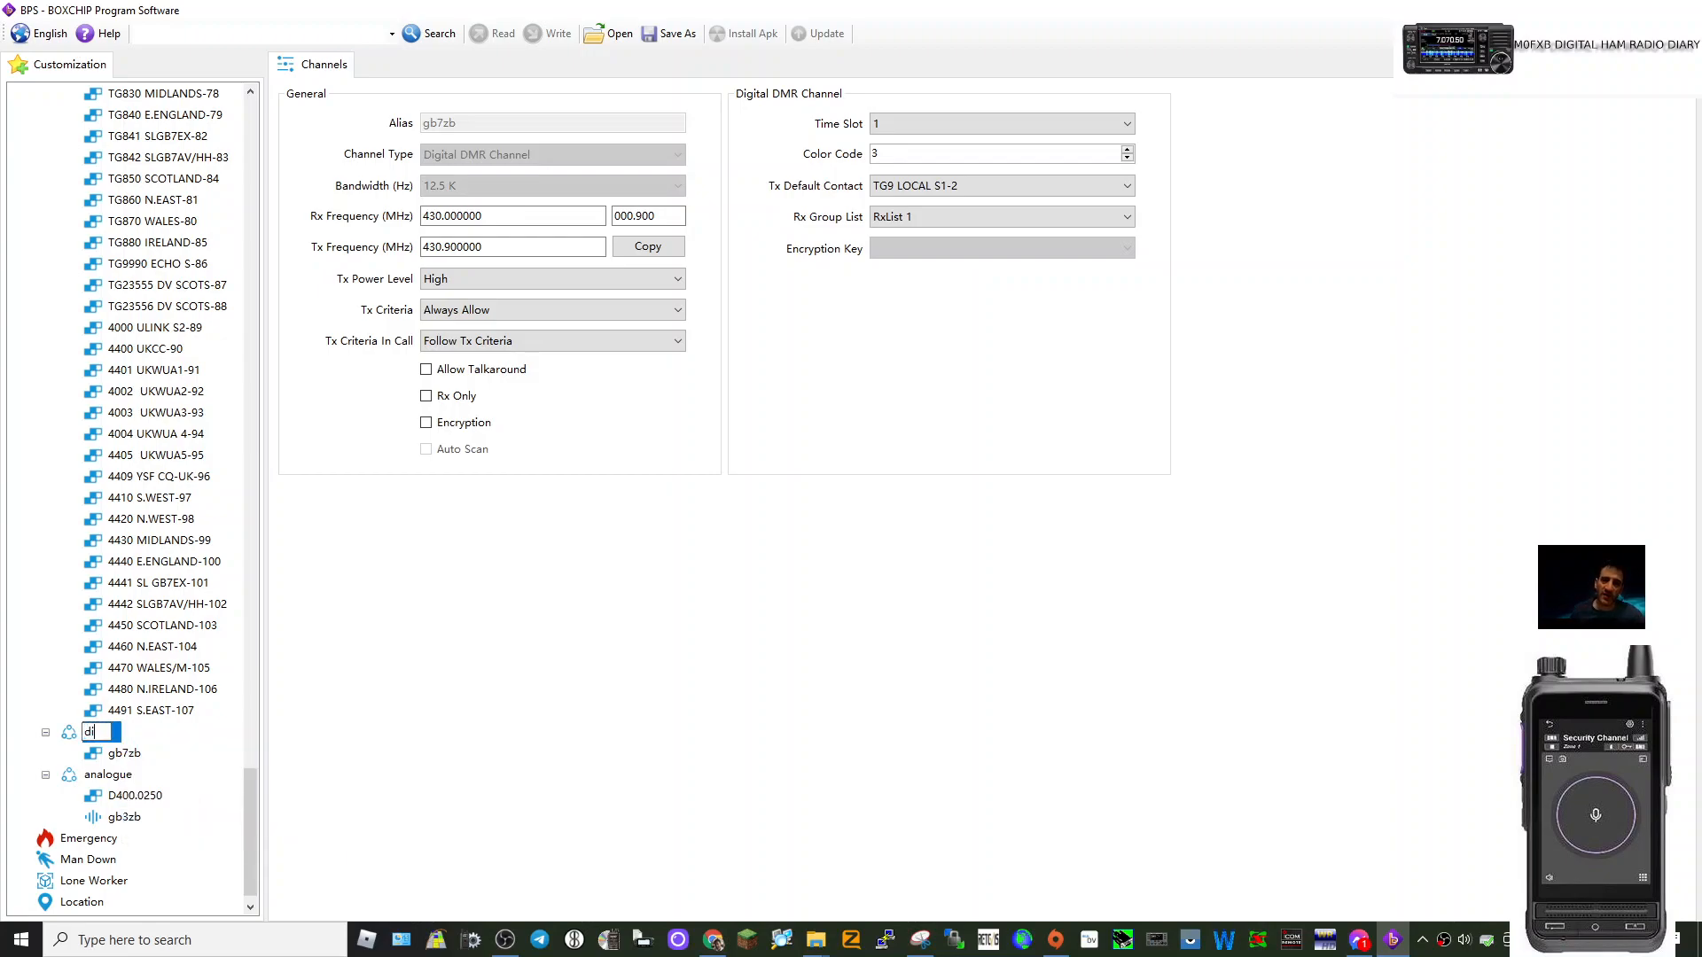
type("gital")
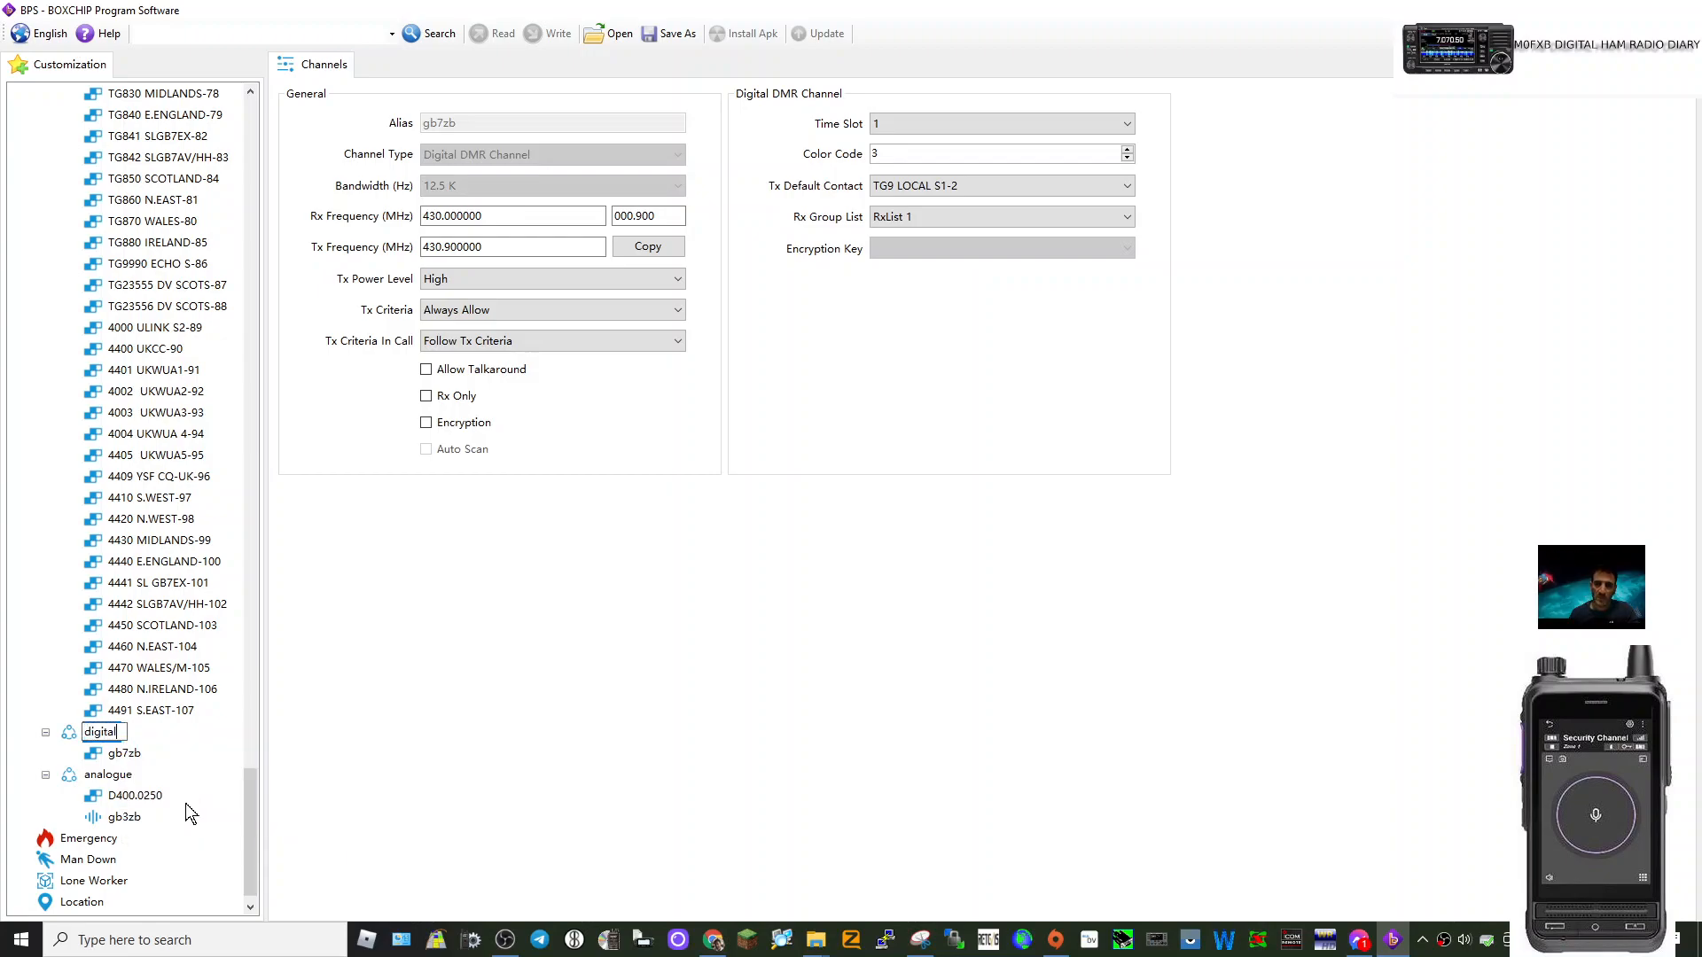
scroll(177, 484, "up", 10)
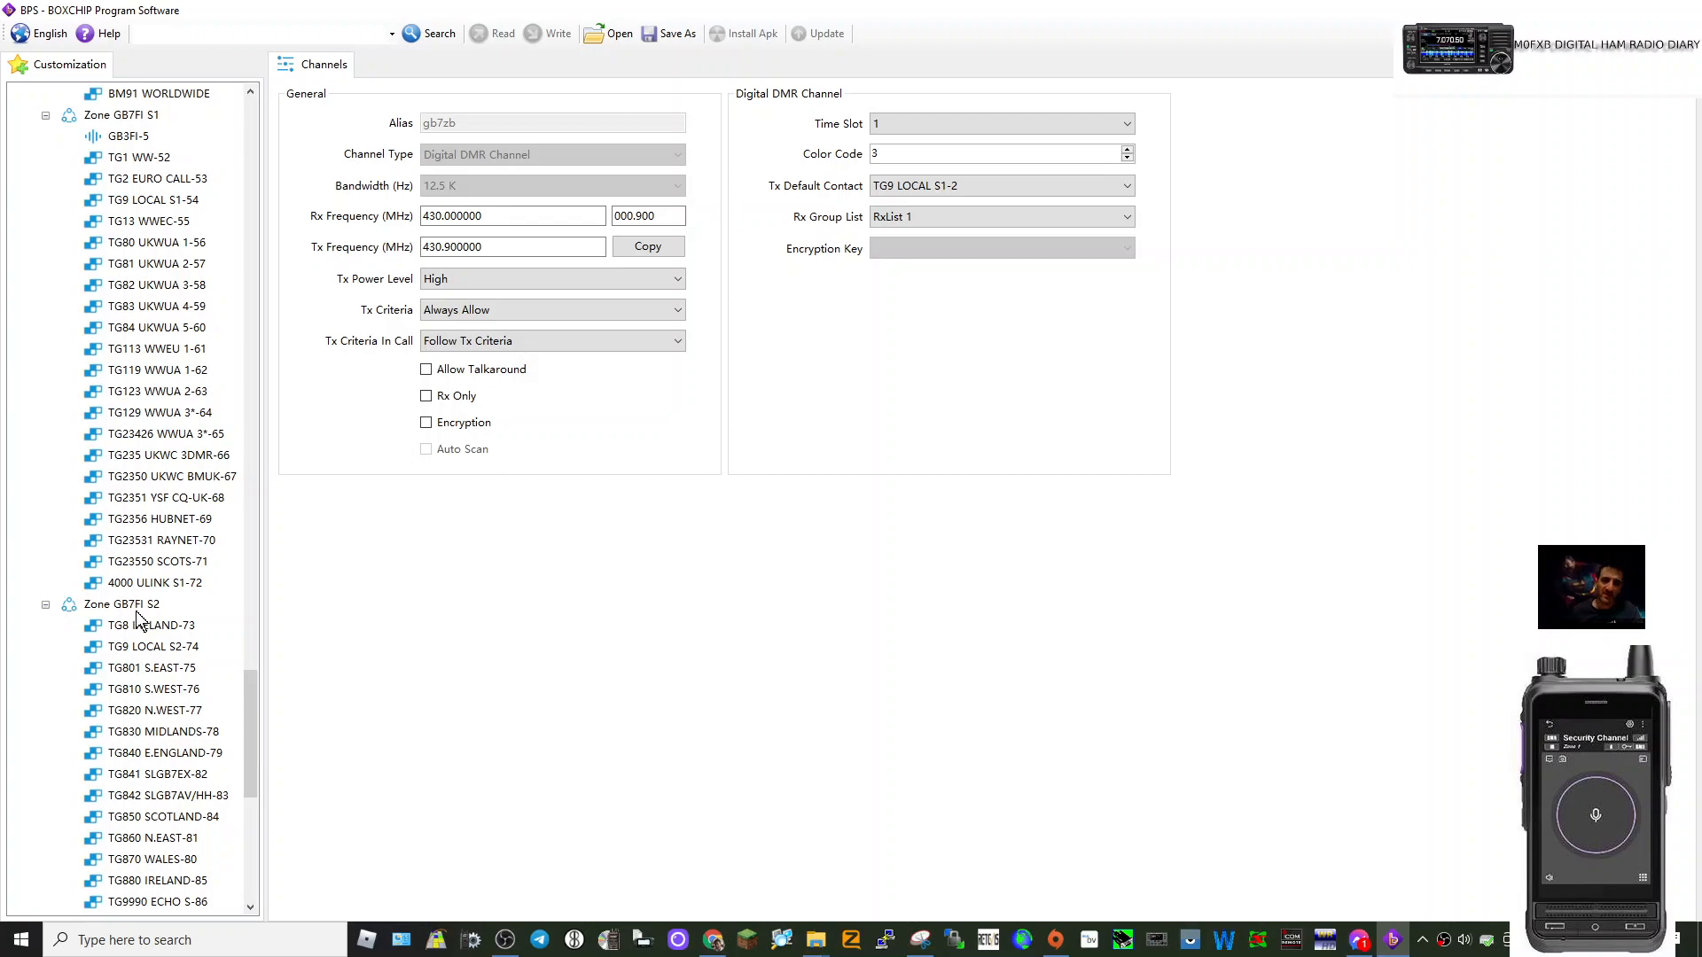
scroll(193, 630, "down", 2)
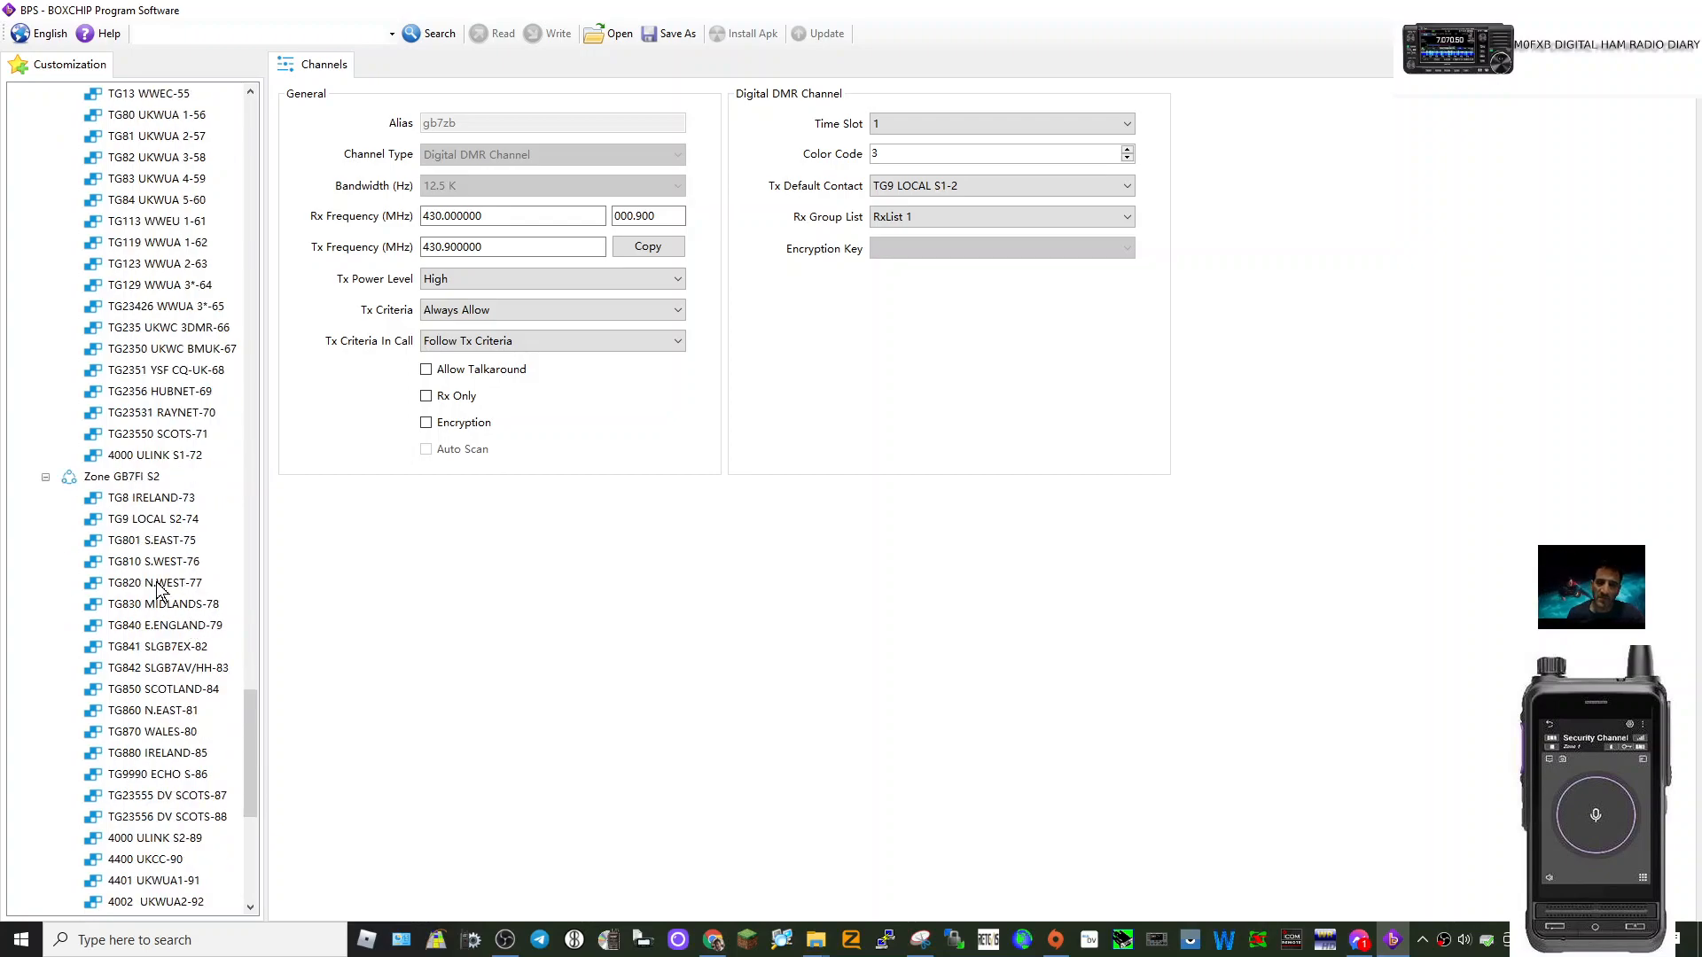
scroll(193, 630, "down", 3)
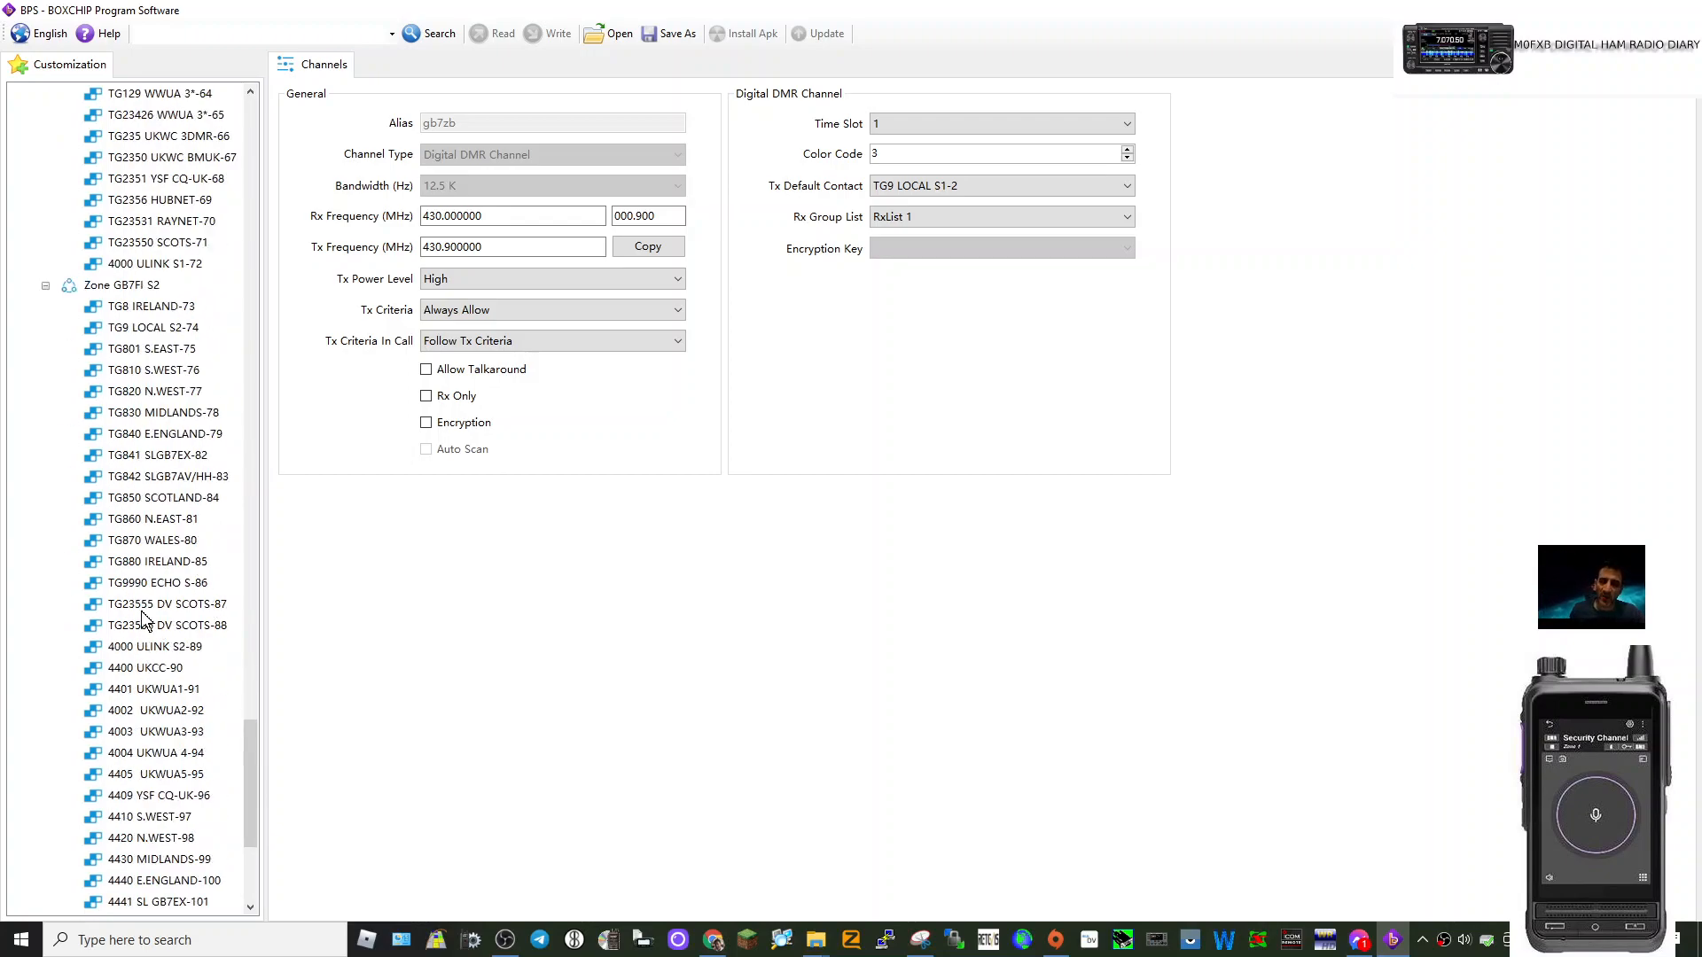
scroll(177, 621, "down", 3)
Show the TG8 IRELAND-73 channel's settings in zone GB7FI S2.
scroll(168, 651, "up", 7)
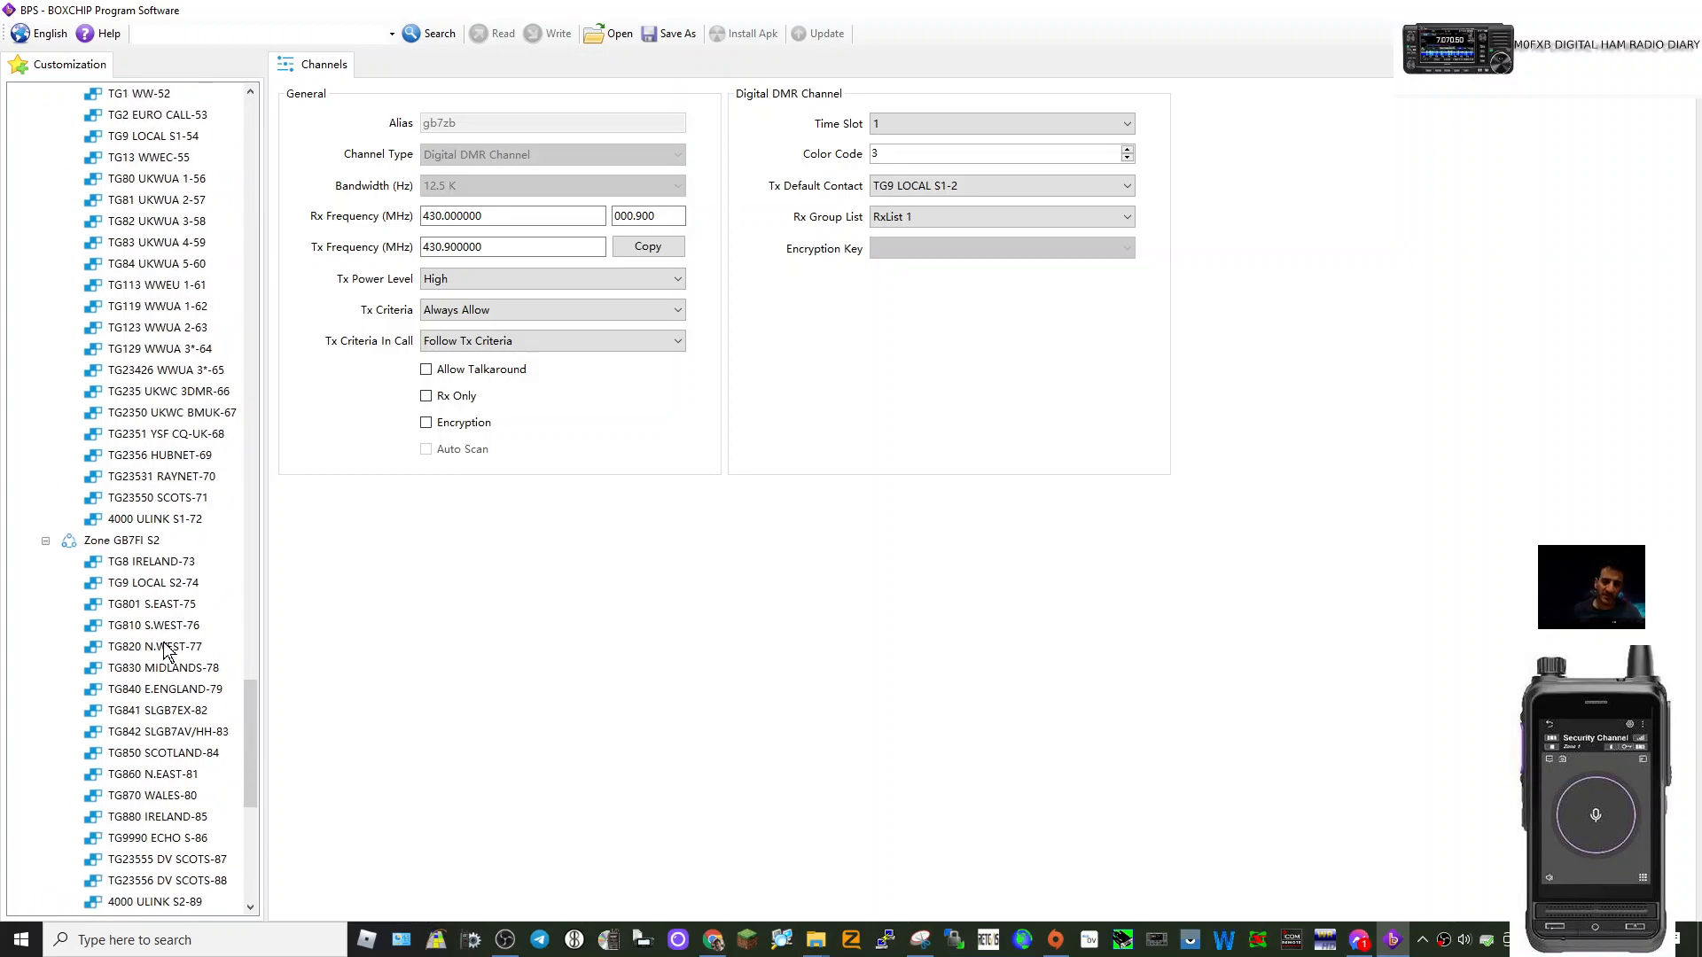
scroll(168, 639, "up", 2)
scroll(177, 594, "down", 2)
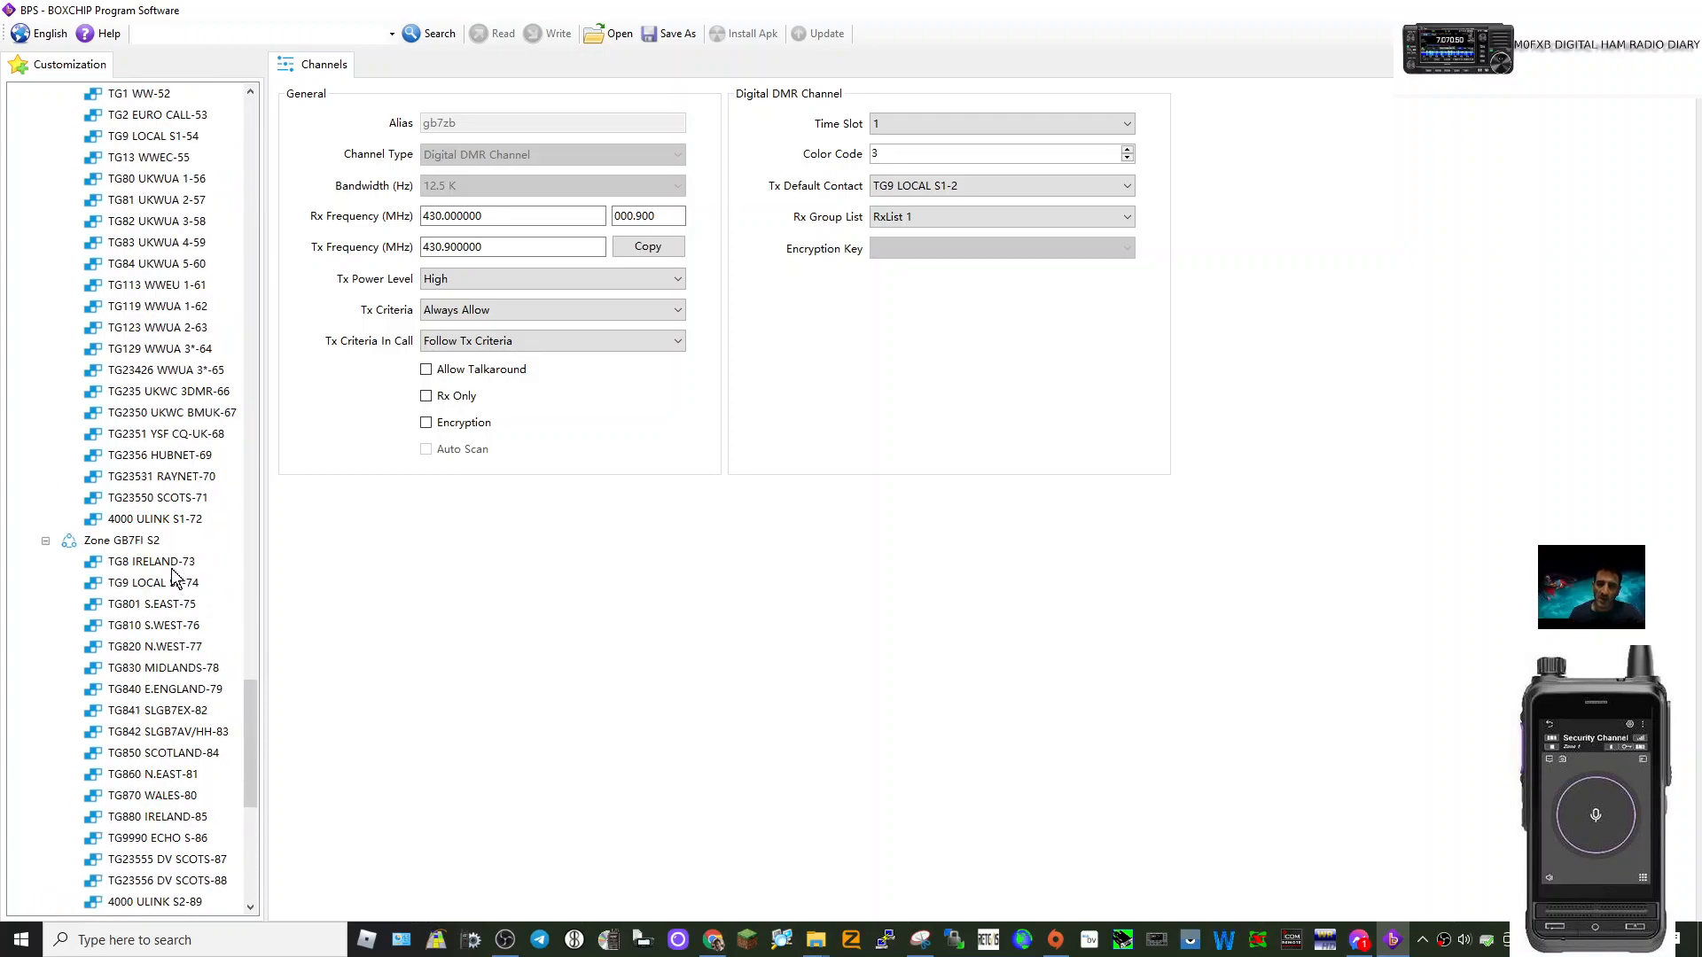
left_click(167, 562)
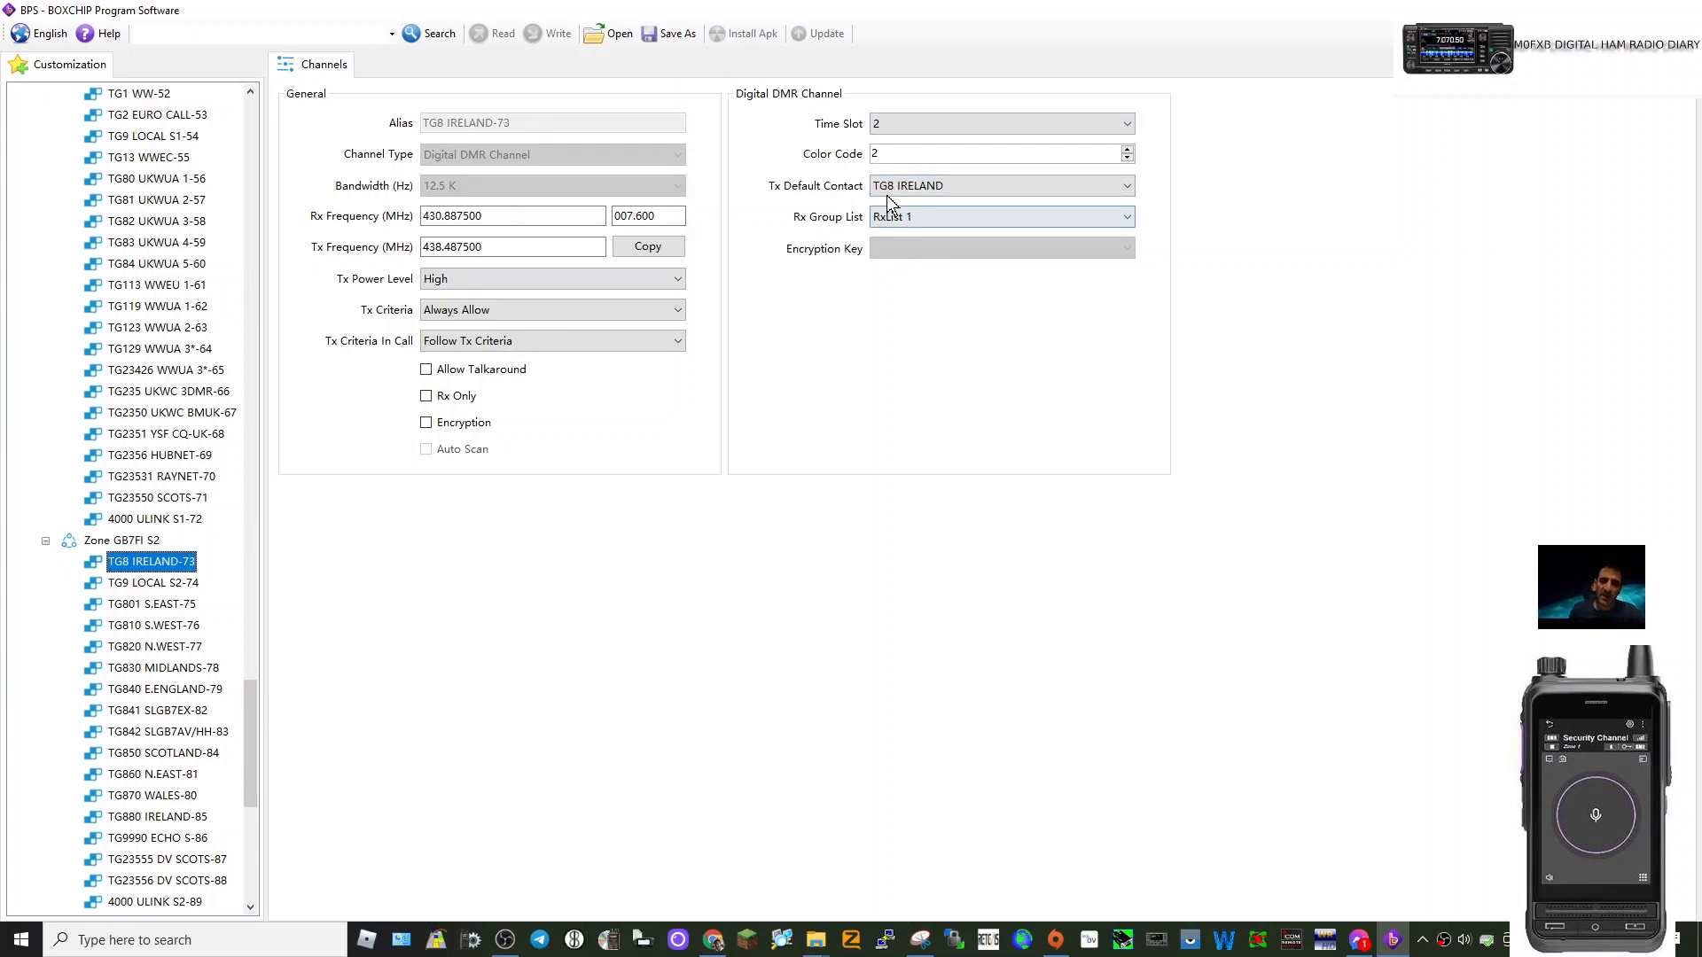
Scroll the channel tree back to the top to reach Contacts.
scroll(188, 354, "up", 5)
scroll(188, 355, "up", 15)
left_click_drag(252, 435, 241, 108)
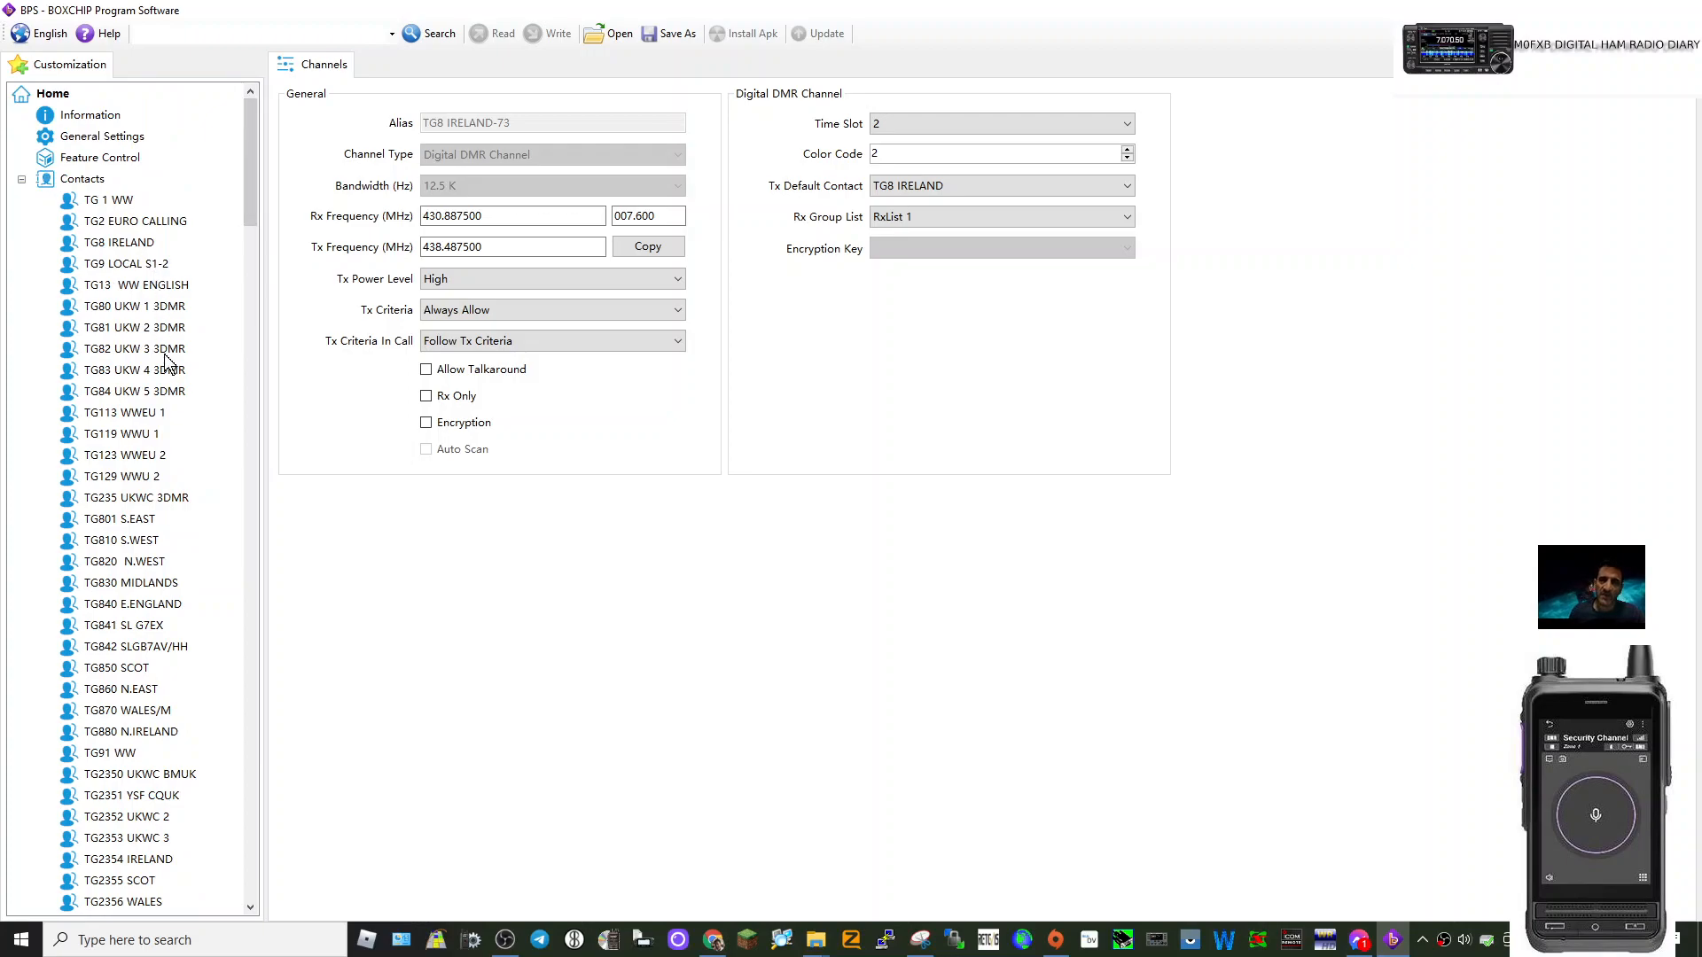
left_click(100, 243)
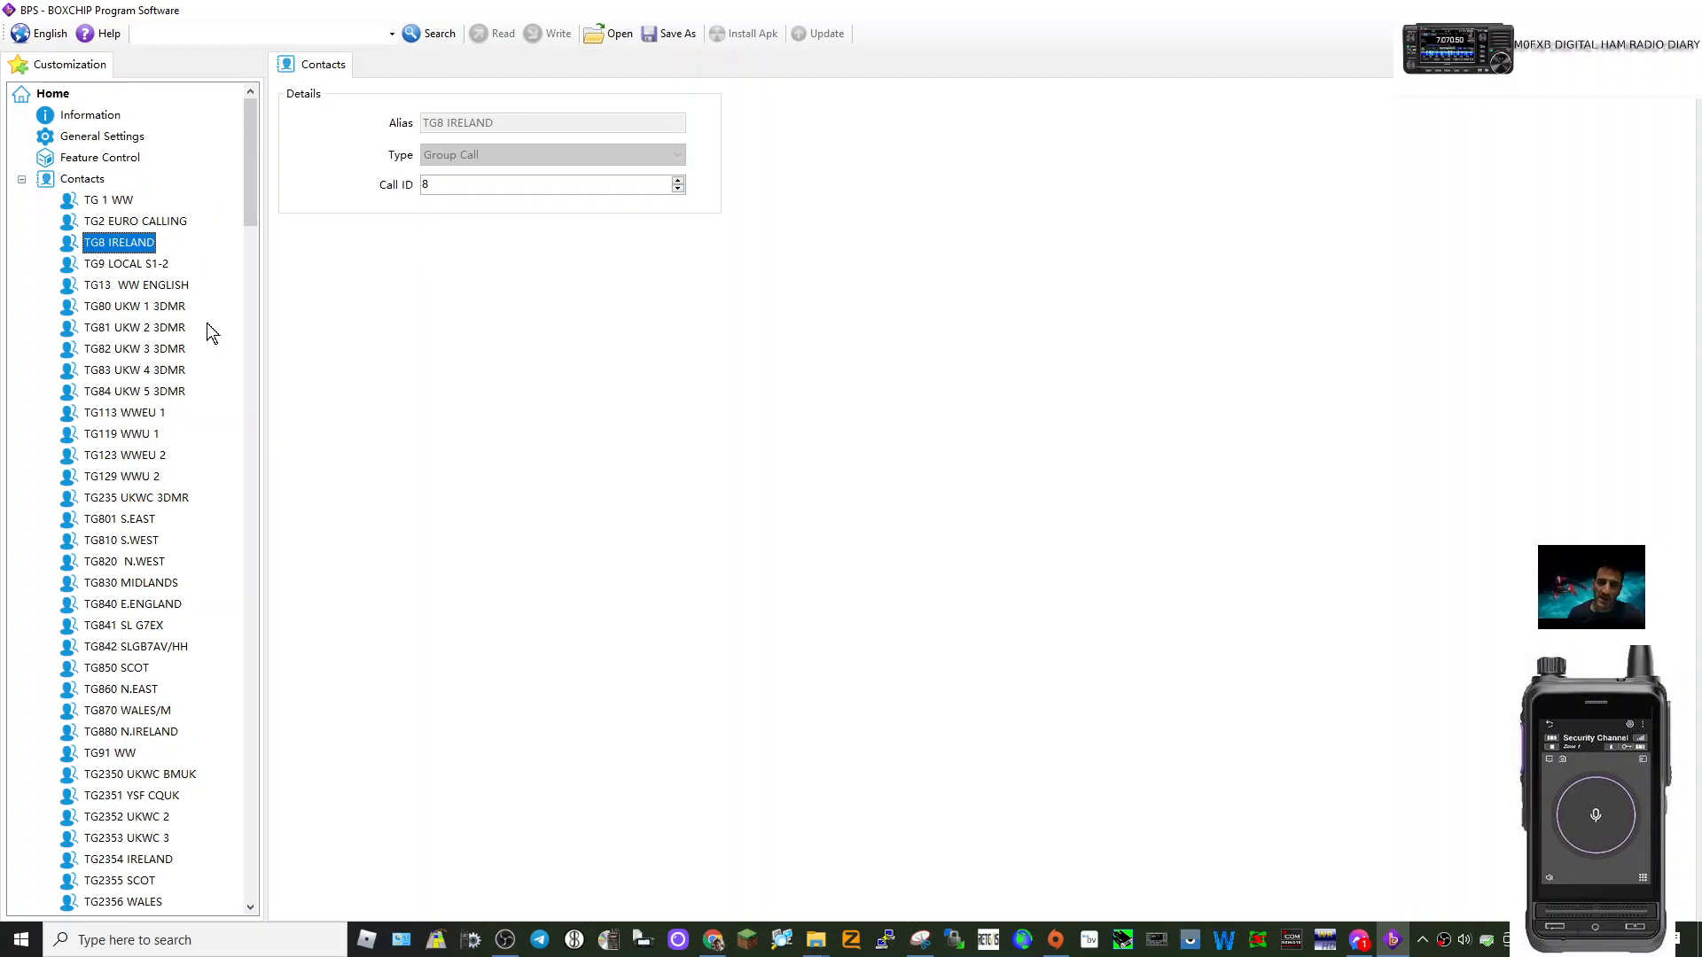
right_click(84, 181)
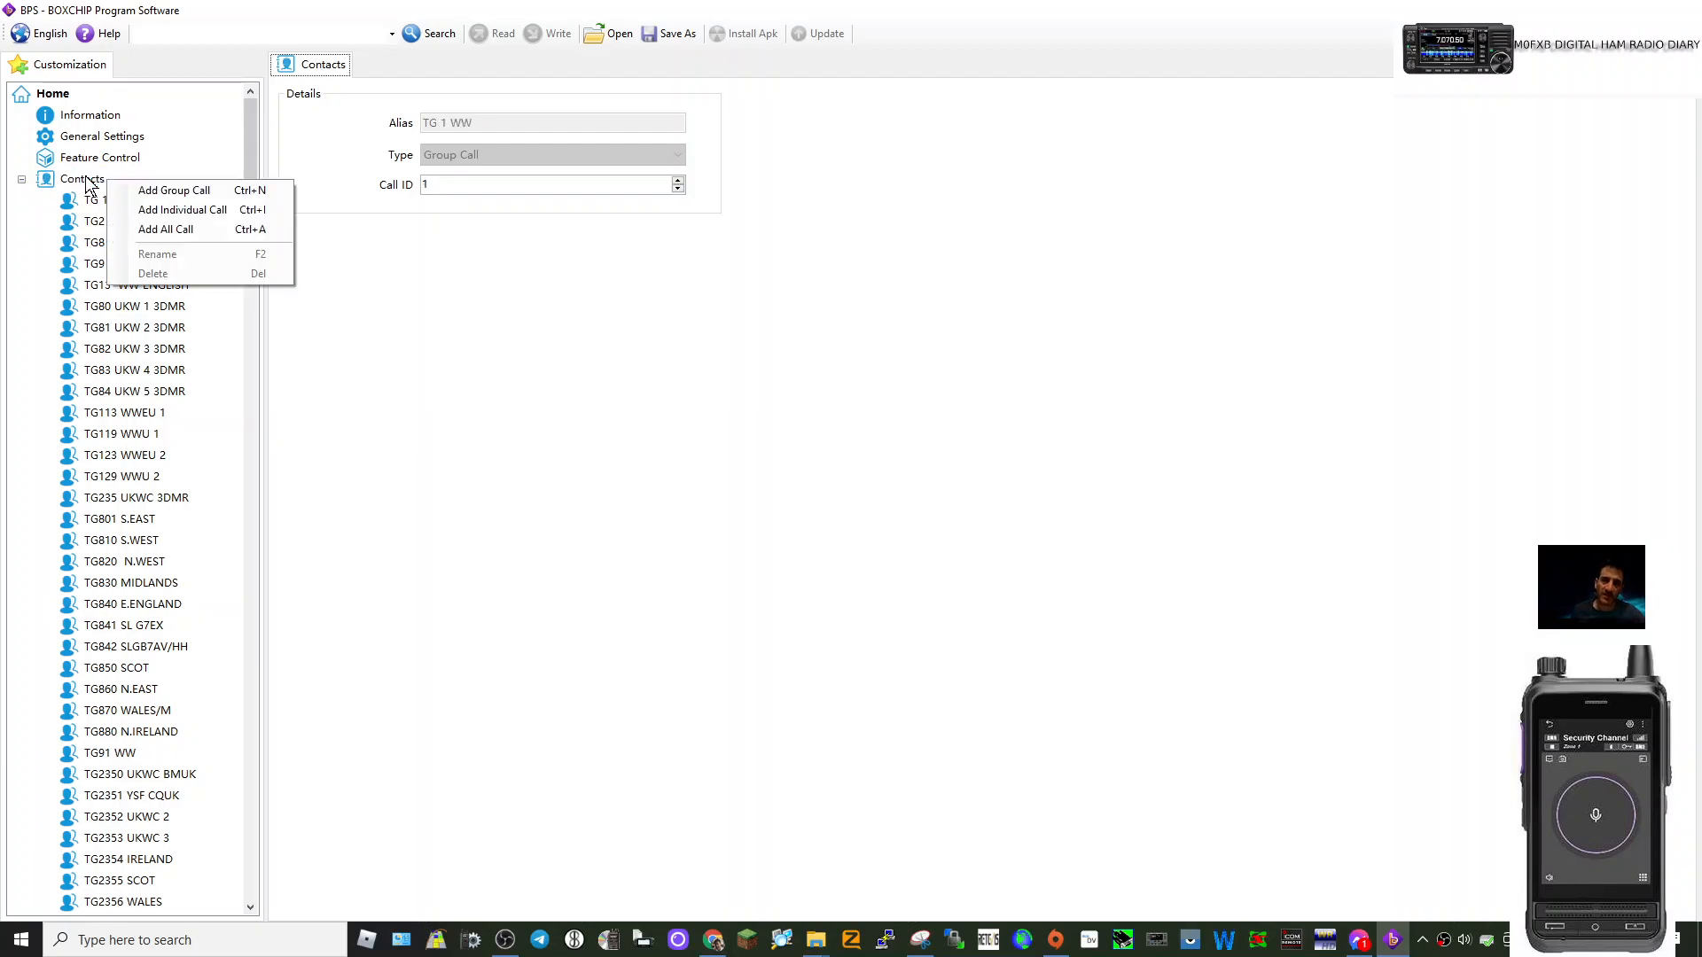
left_click(168, 190)
scroll(158, 479, "down", 15)
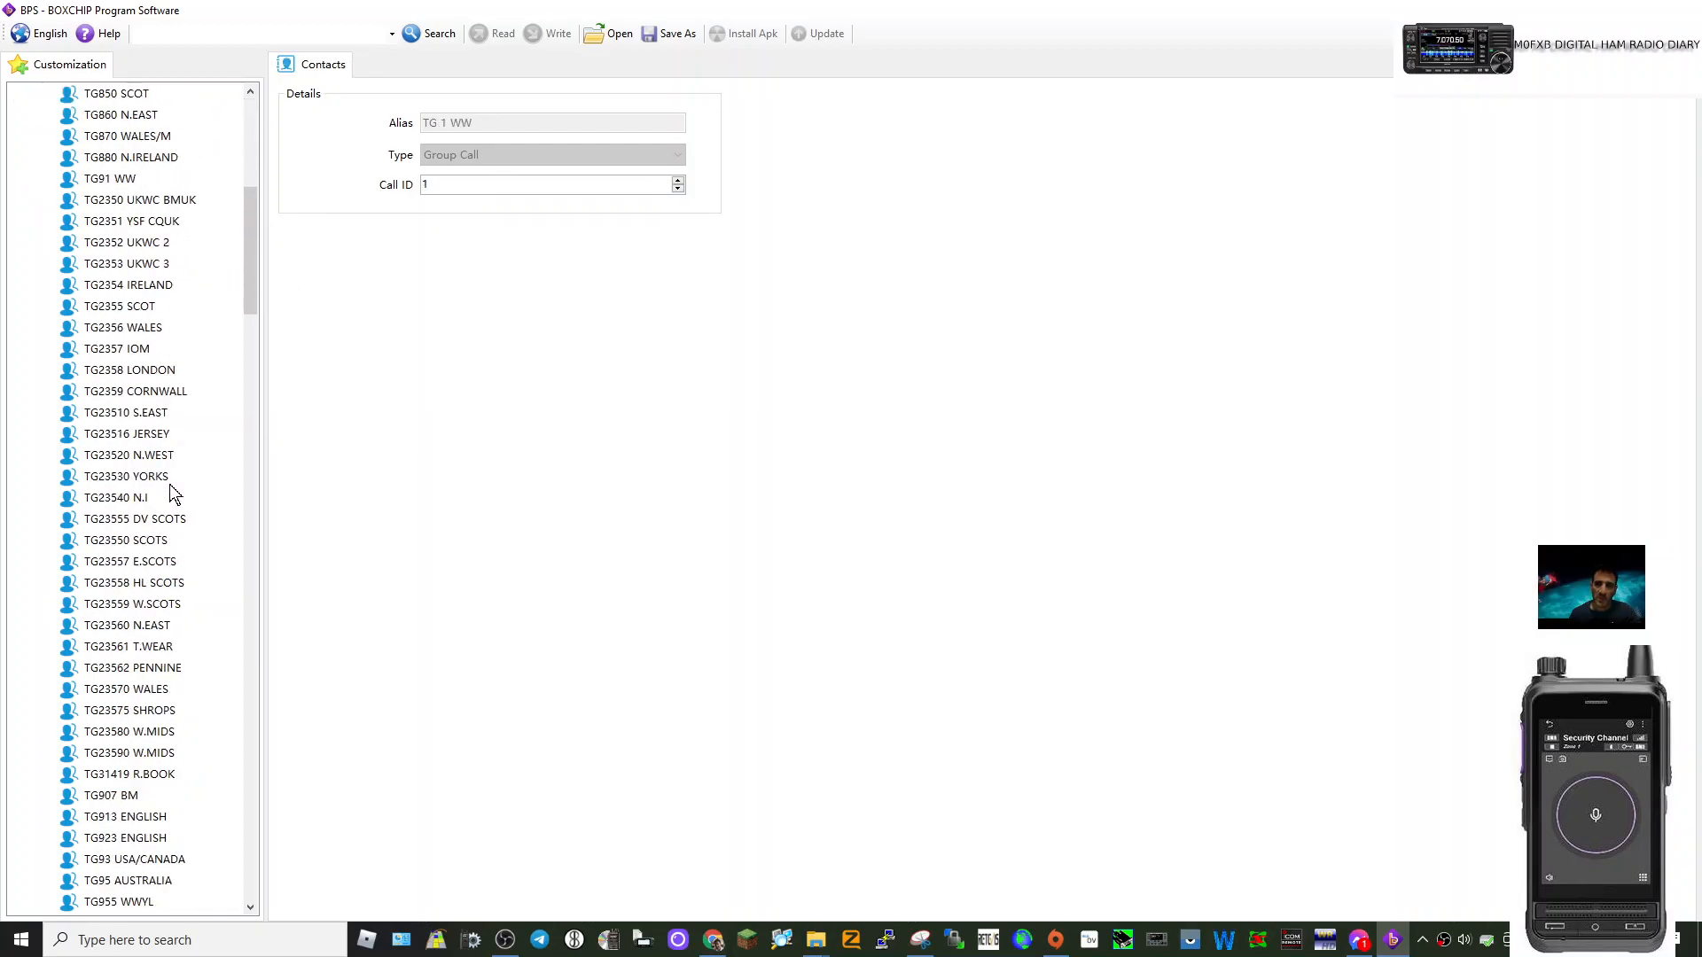
scroll(174, 487, "down", 10)
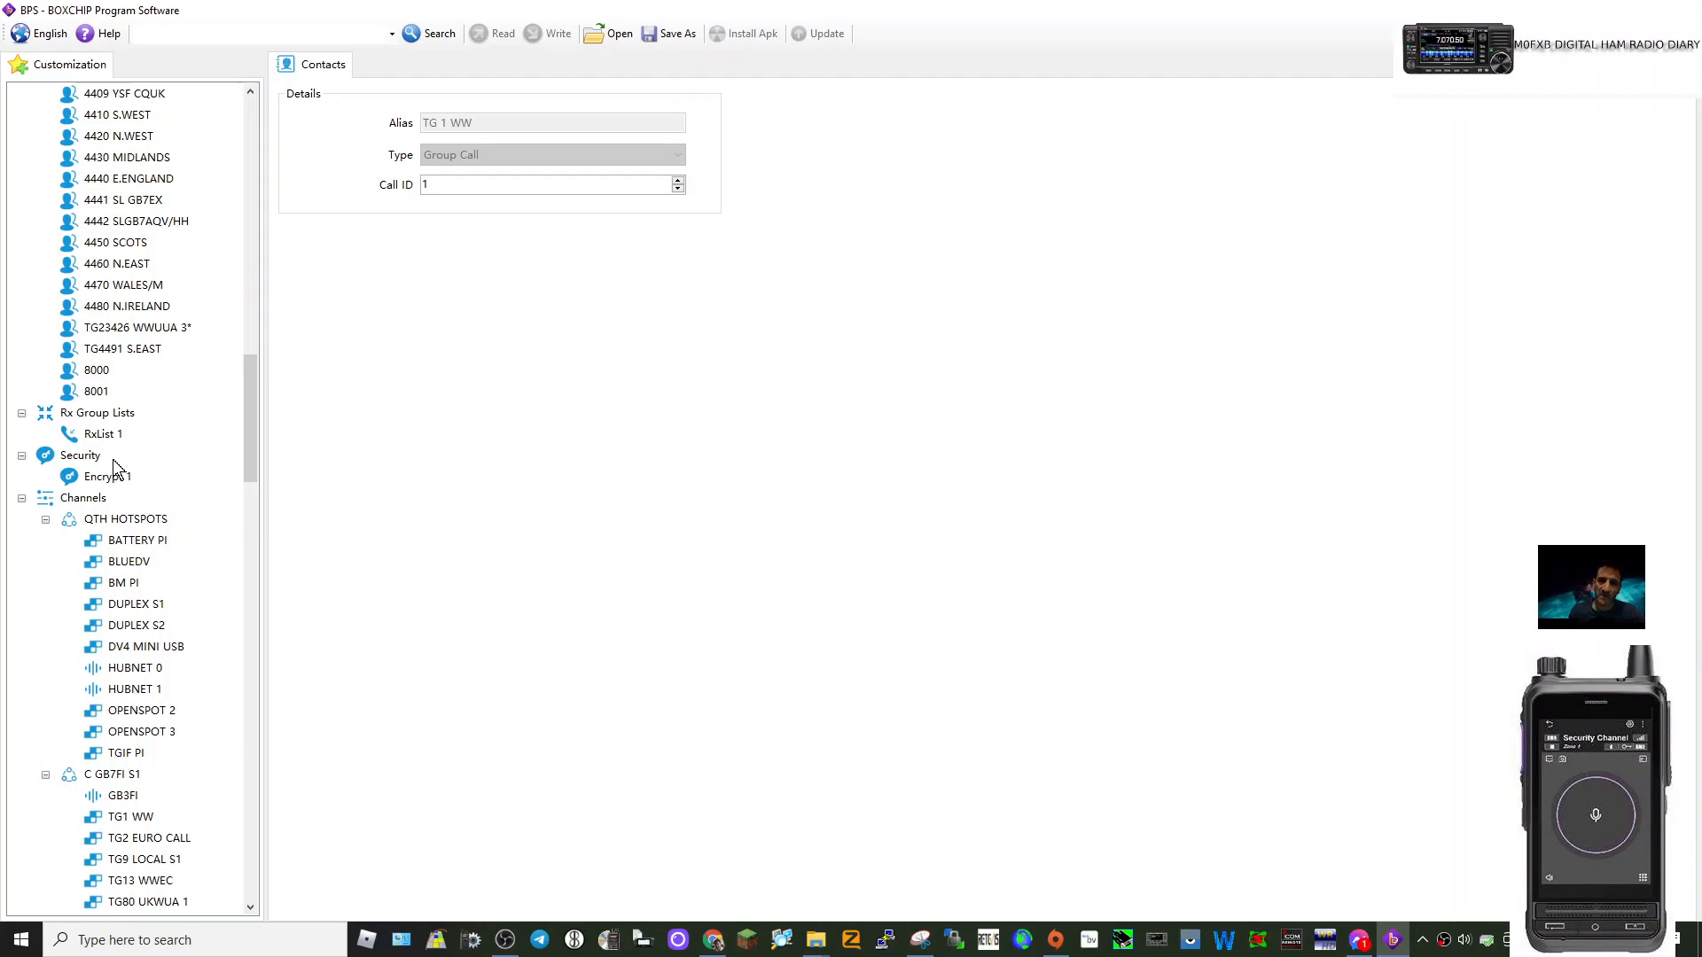
Add a new analogue channel to QTH HOTSPOTS from the DV4 MINI USB entry.
right_click(83, 502)
left_click(65, 550)
right_click(165, 541)
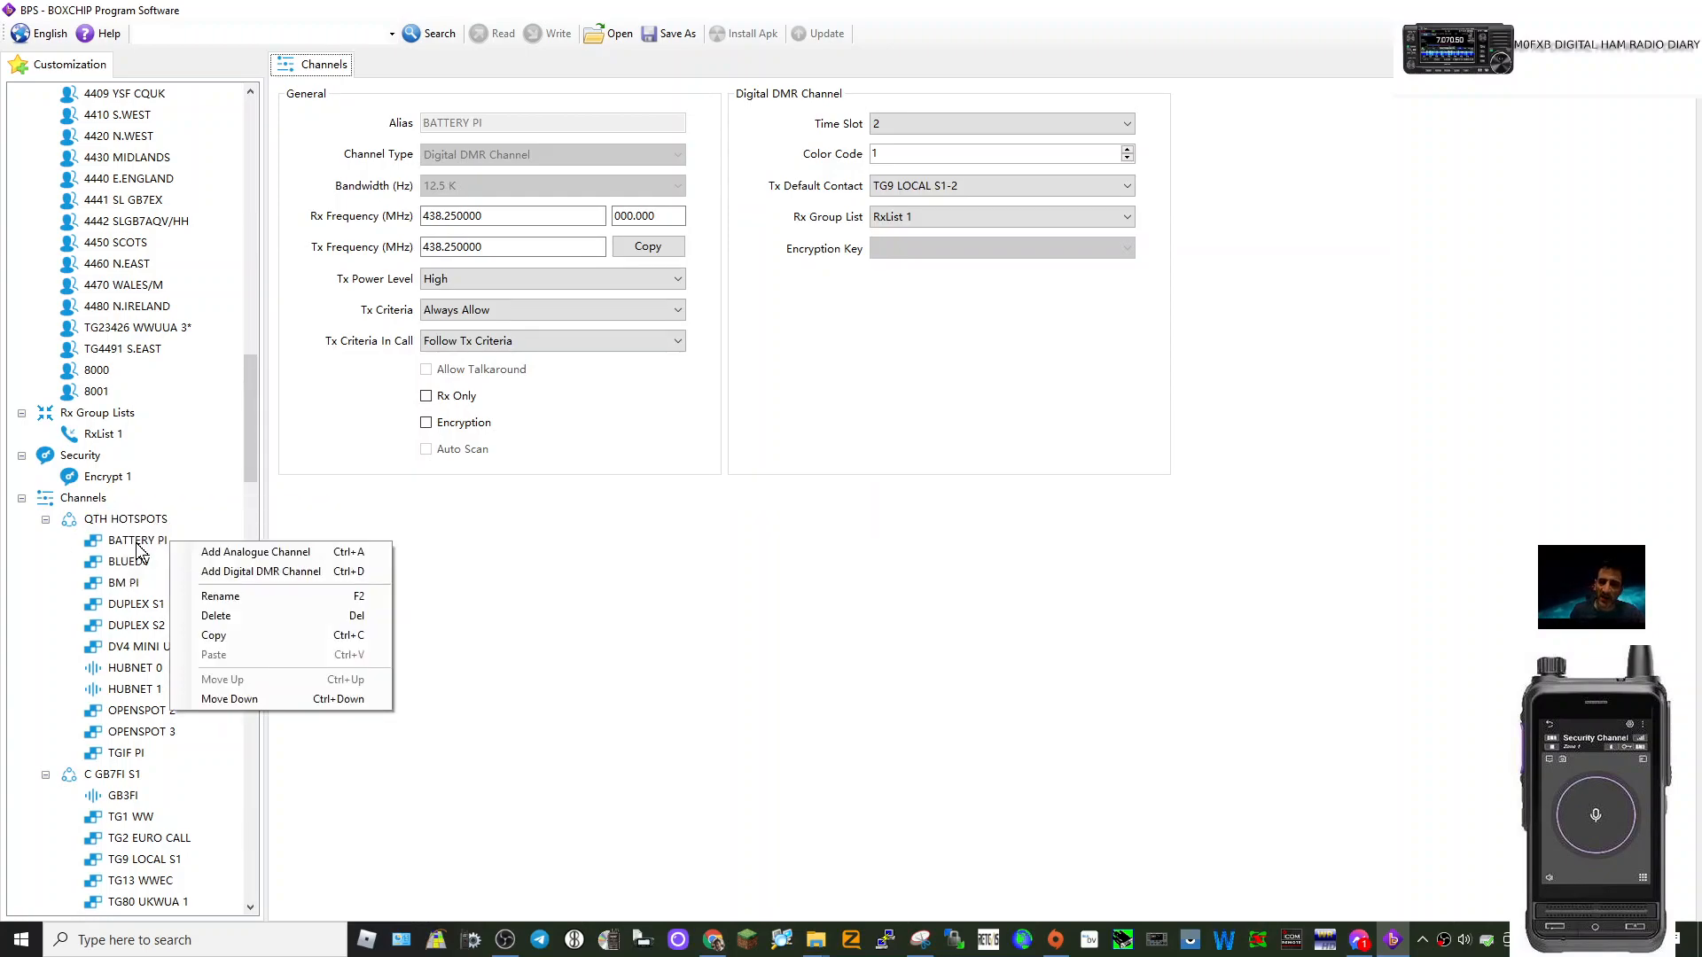
left_click(62, 585)
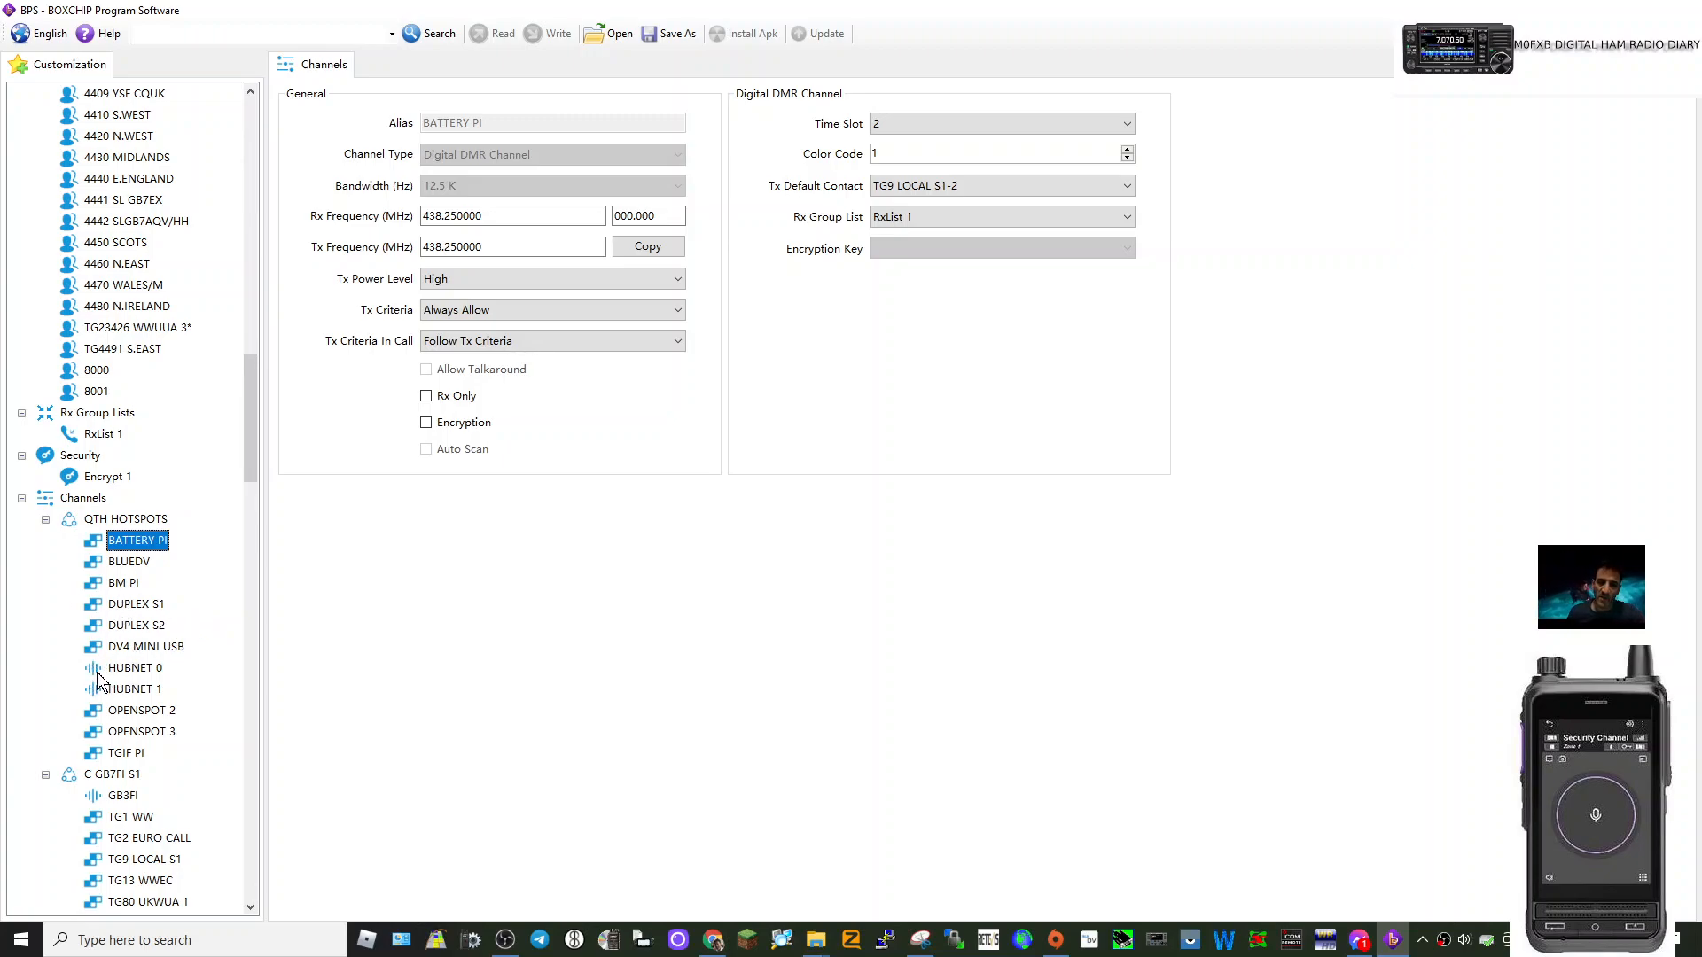
left_click(142, 647)
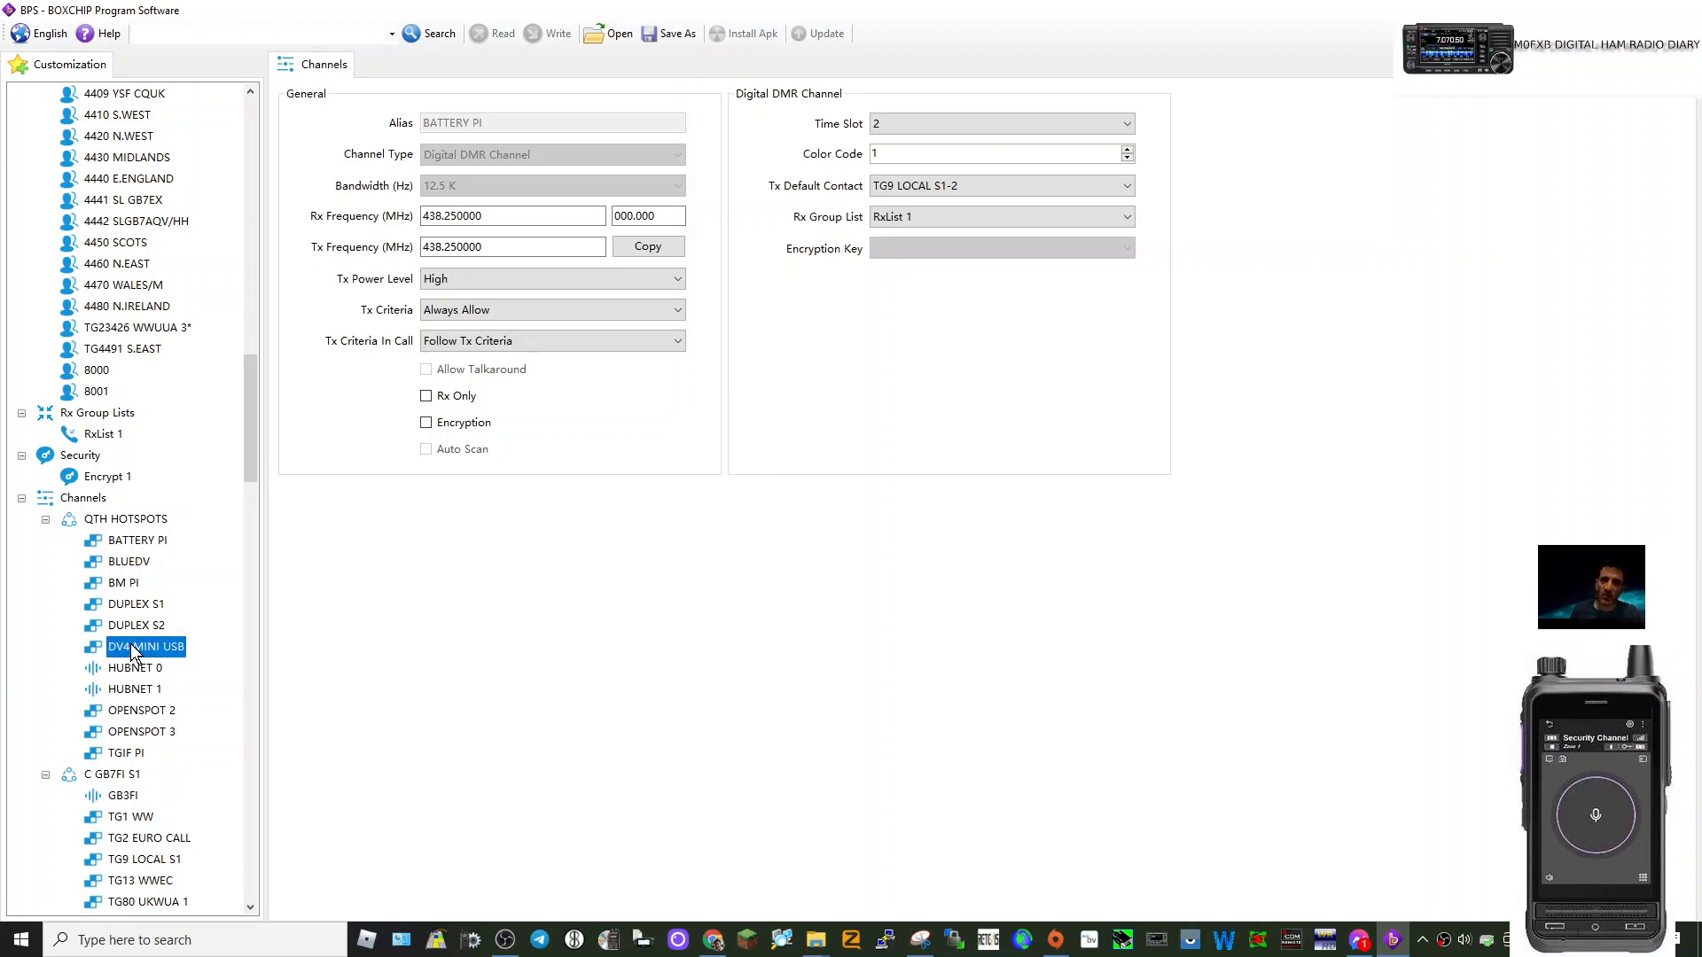
right_click(188, 649)
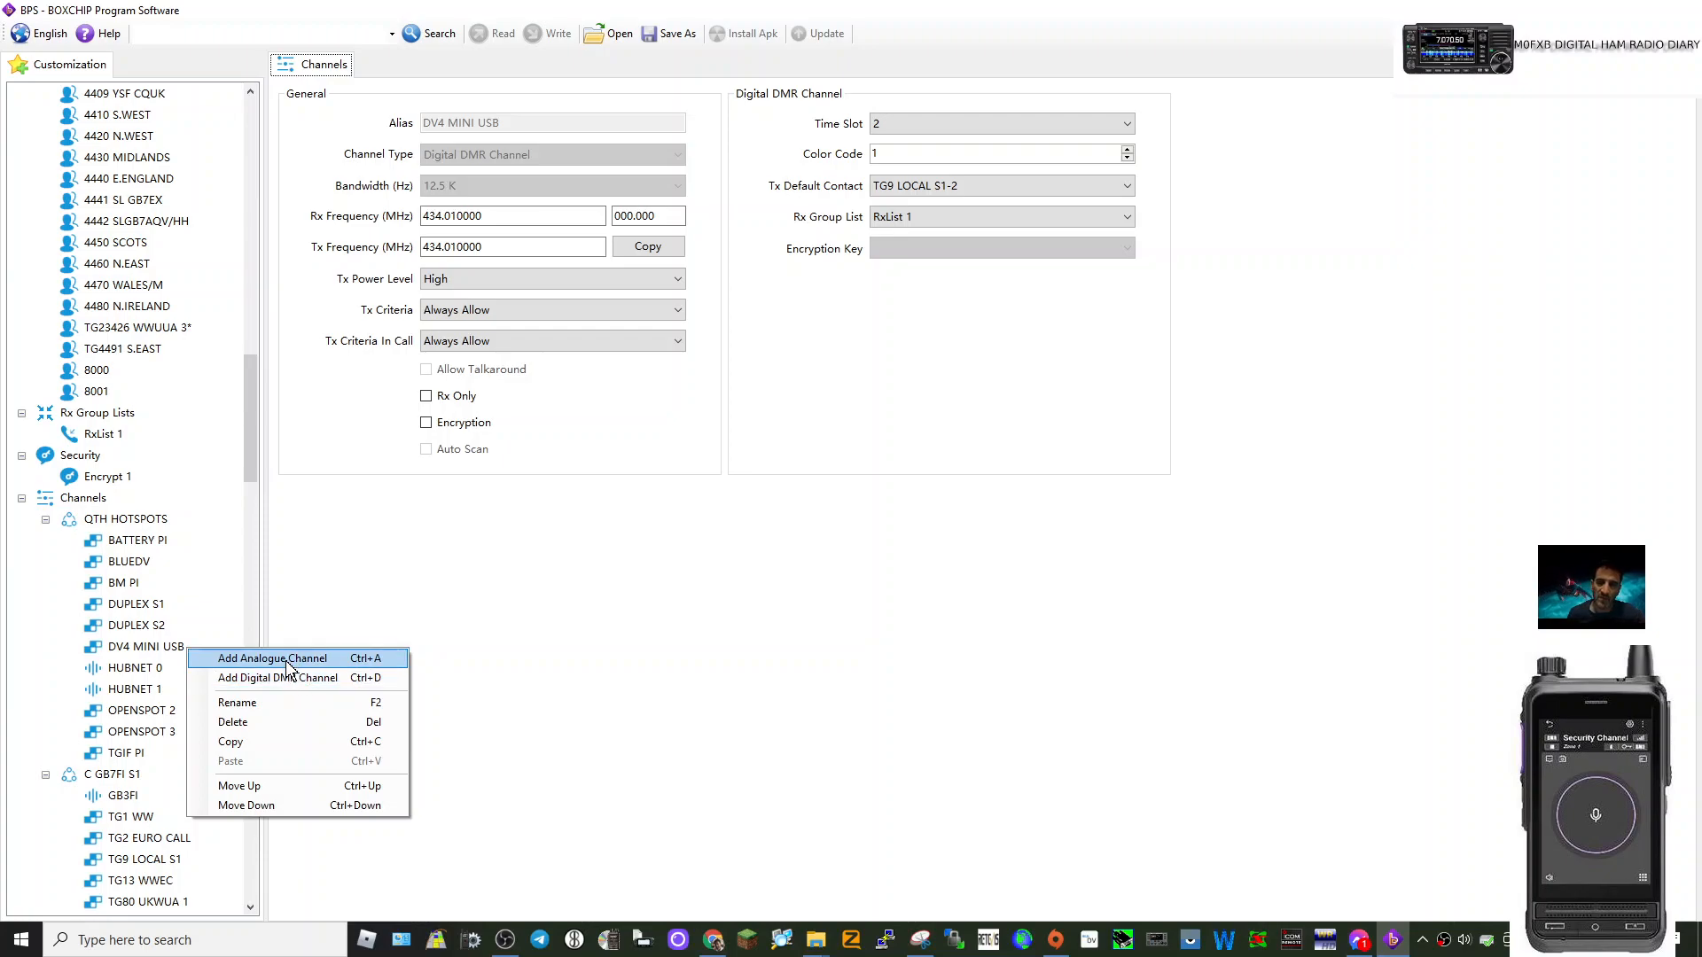
left_click(270, 659)
Show the new A400.0125 channel's settings: 400.012500 MHz with carrier squelch.
scroll(156, 594, "down", 2)
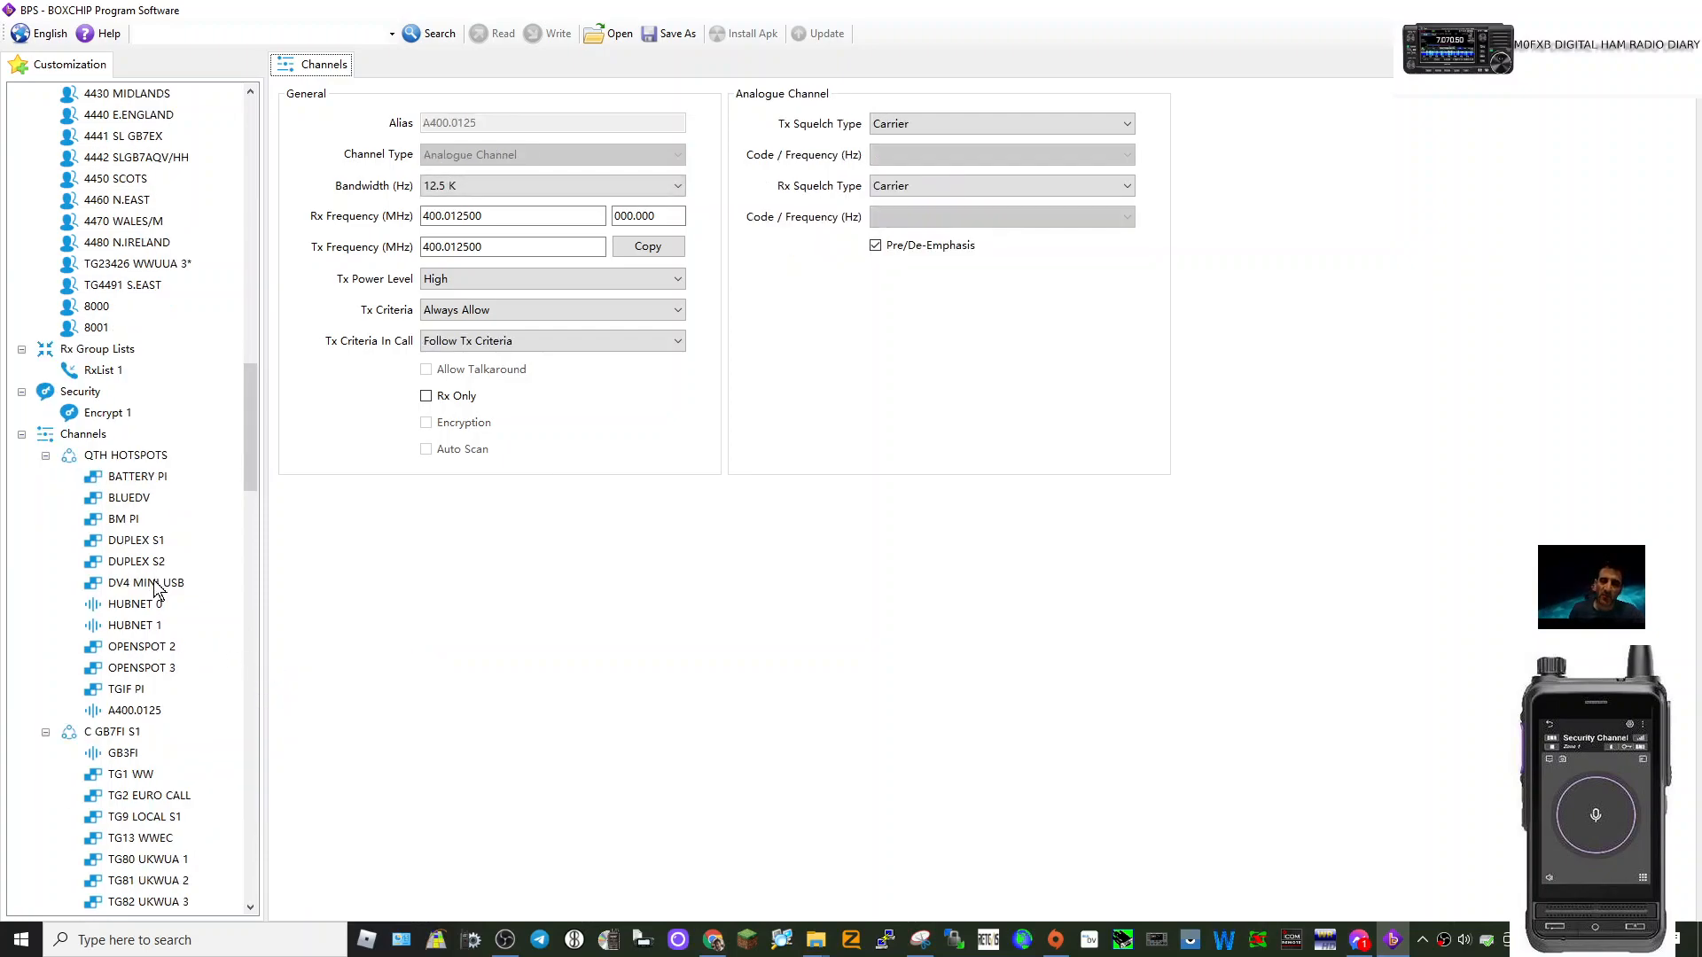
left_click(132, 649)
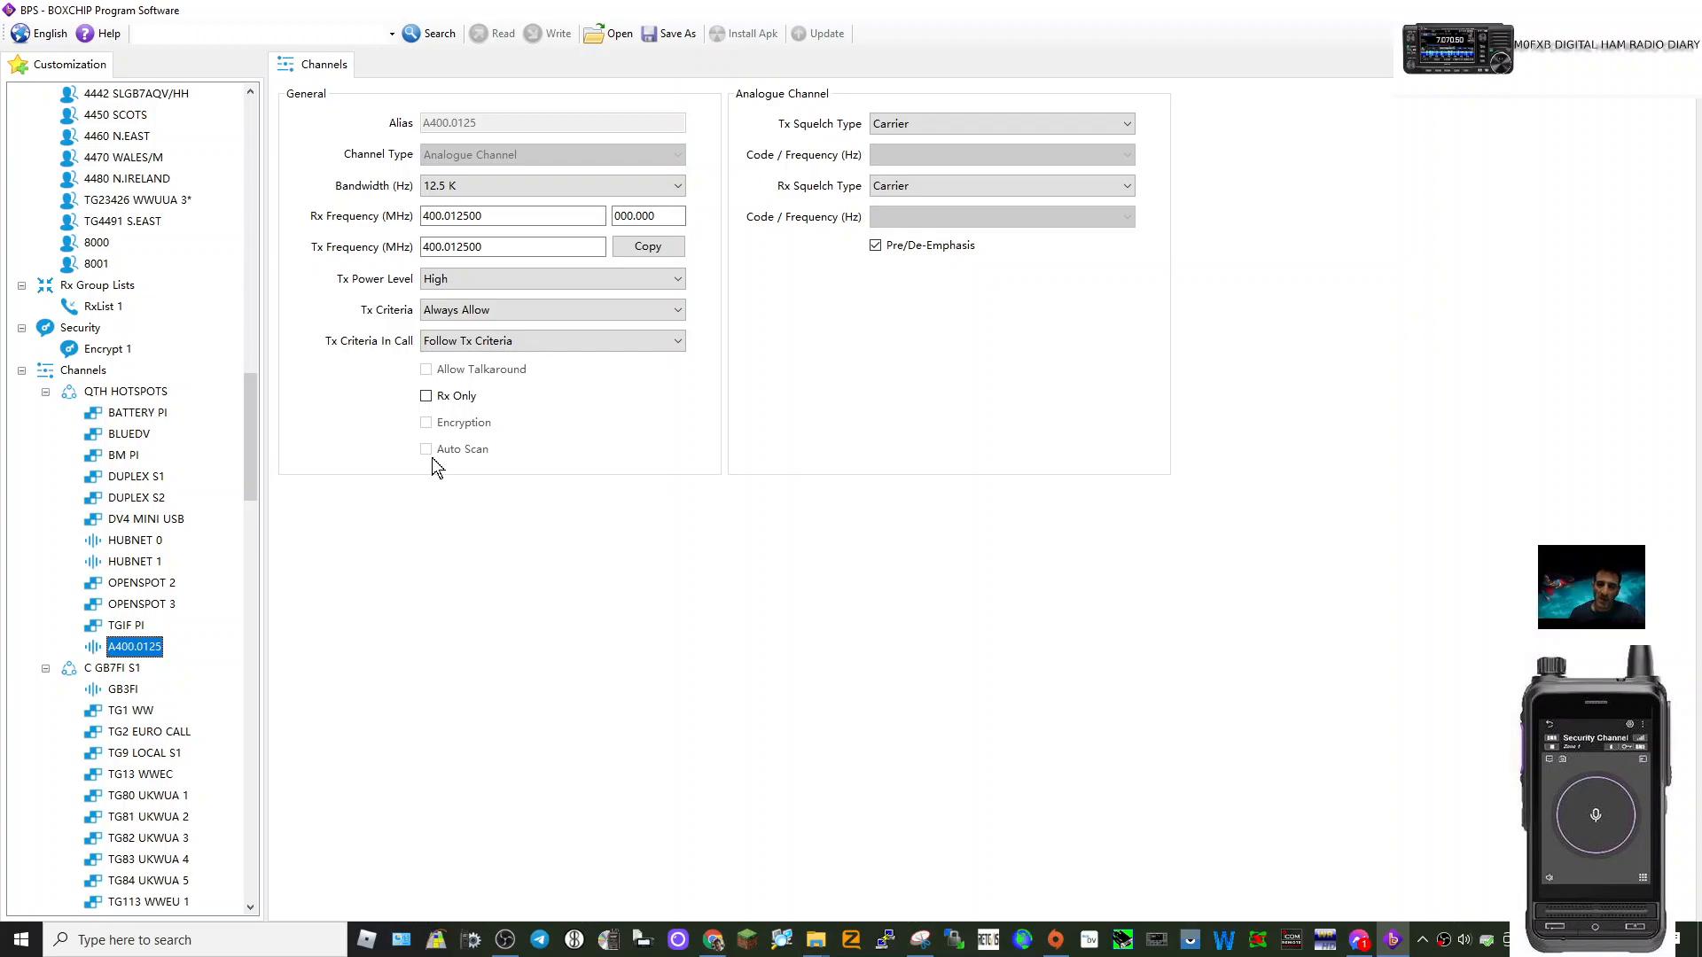
scroll(212, 620, "down", 5)
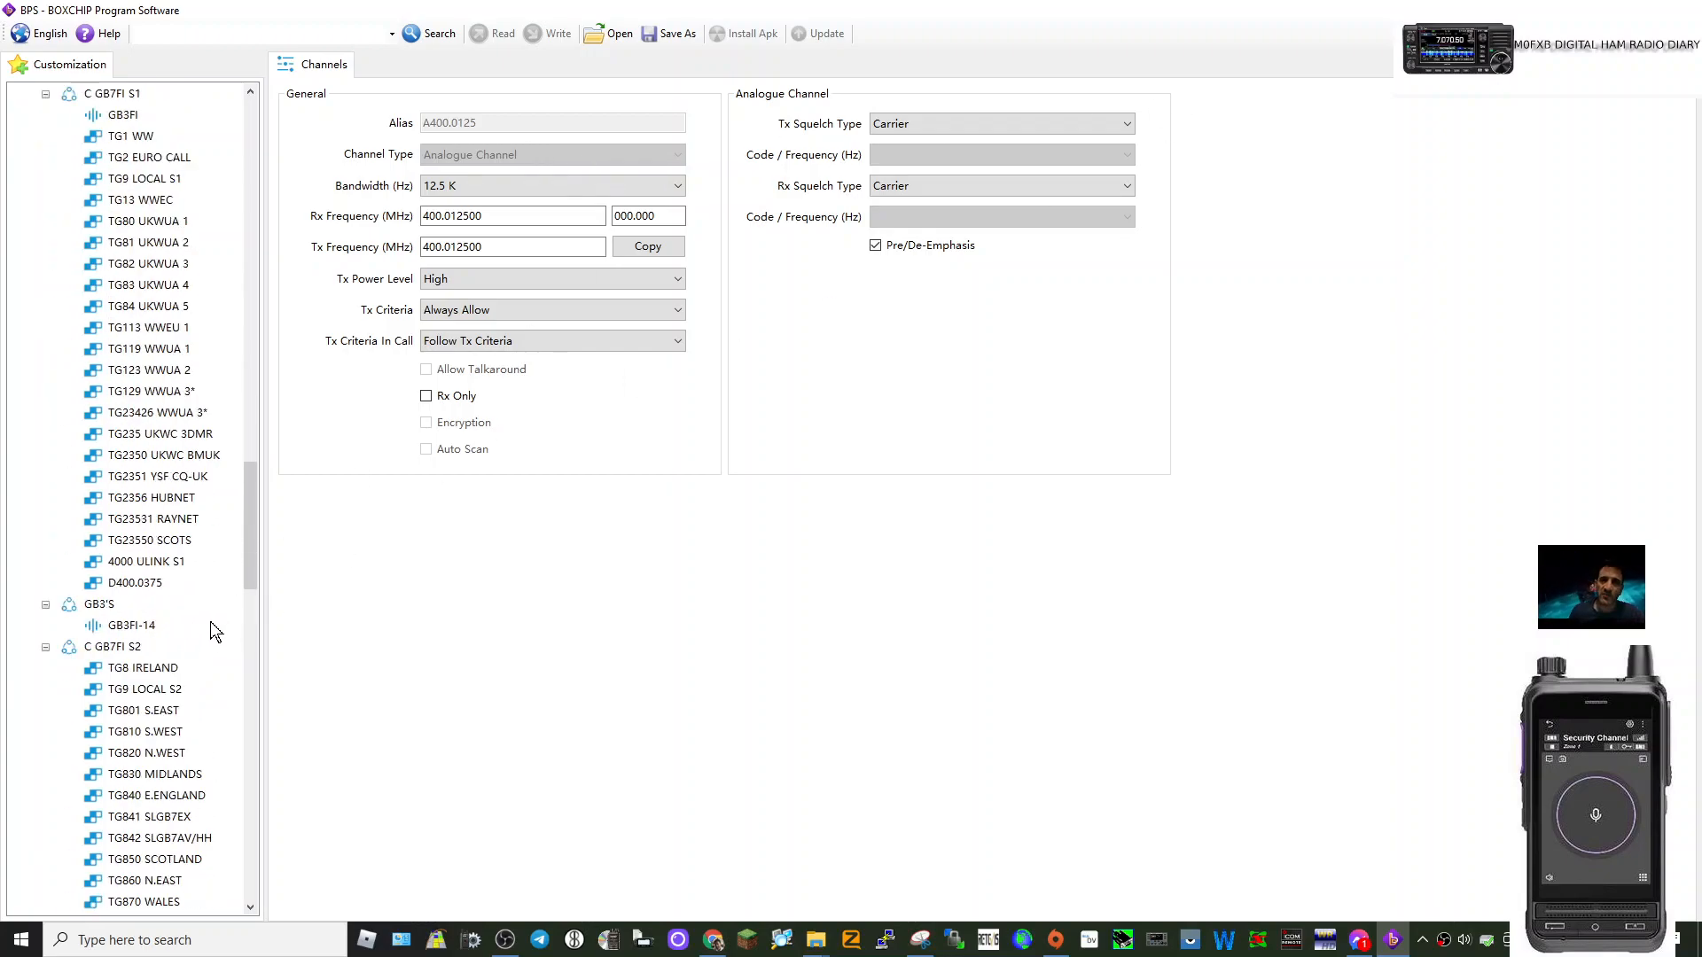
scroll(210, 620, "up", 15)
scroll(211, 623, "up", 10)
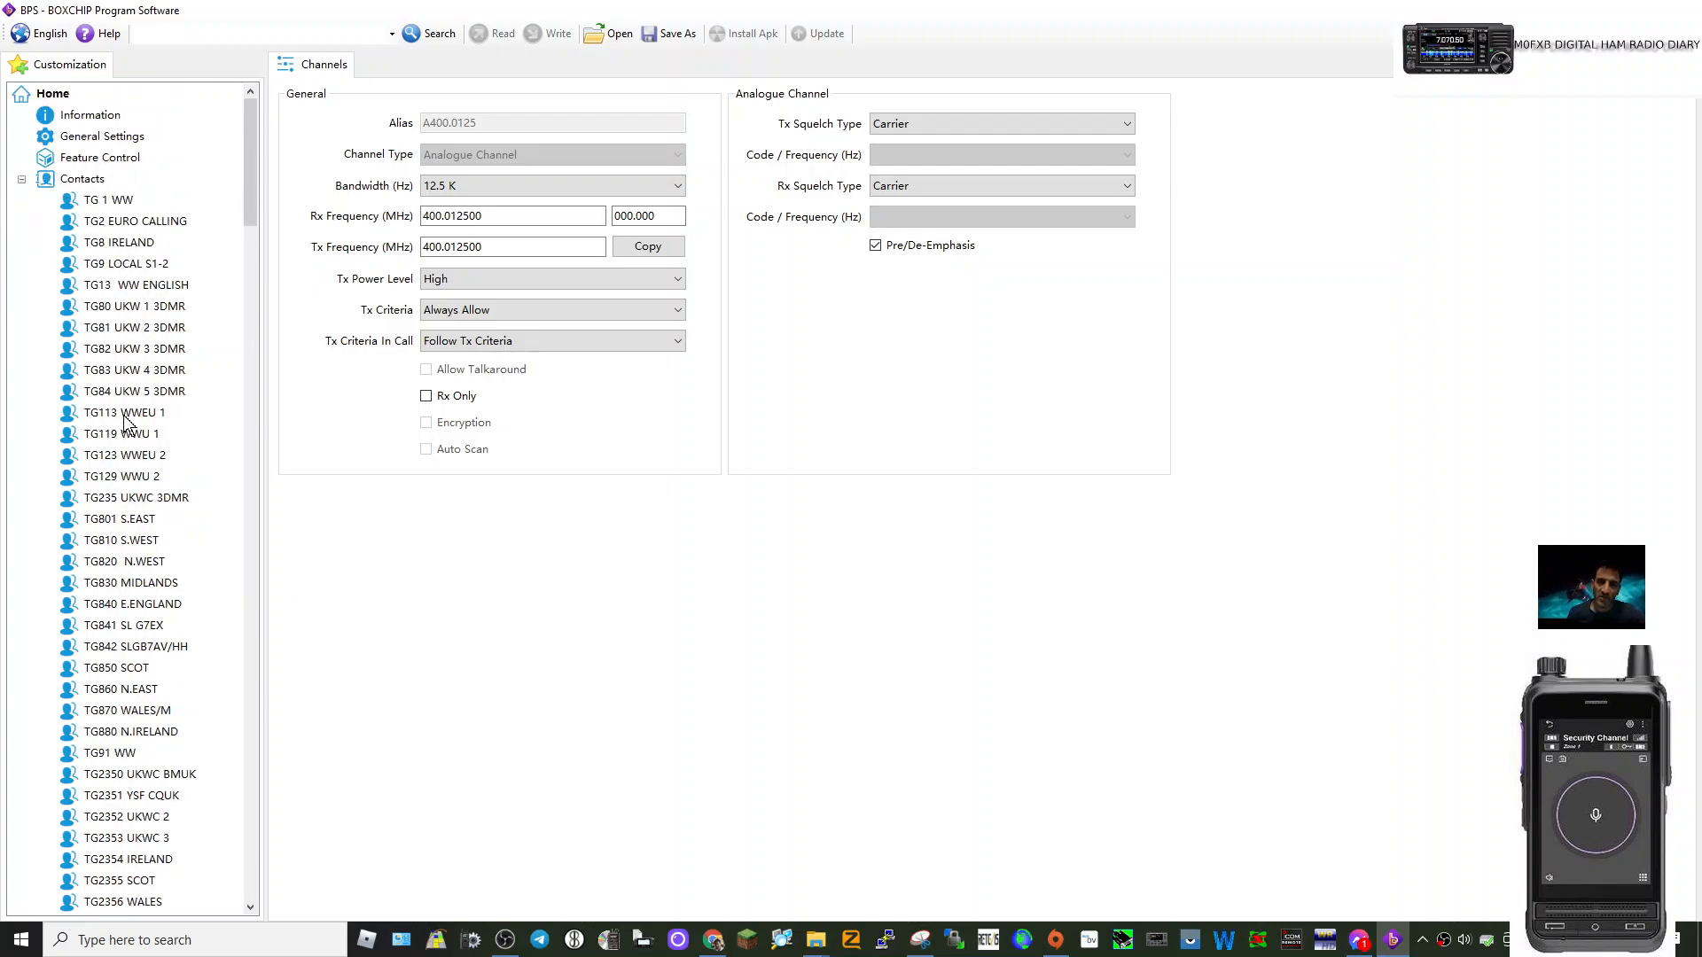
View TG13 WW ENGLISH's details, then bring up the channel-adding menu beside BLUEDV in QTH HOTSPOTS.
left_click(171, 286)
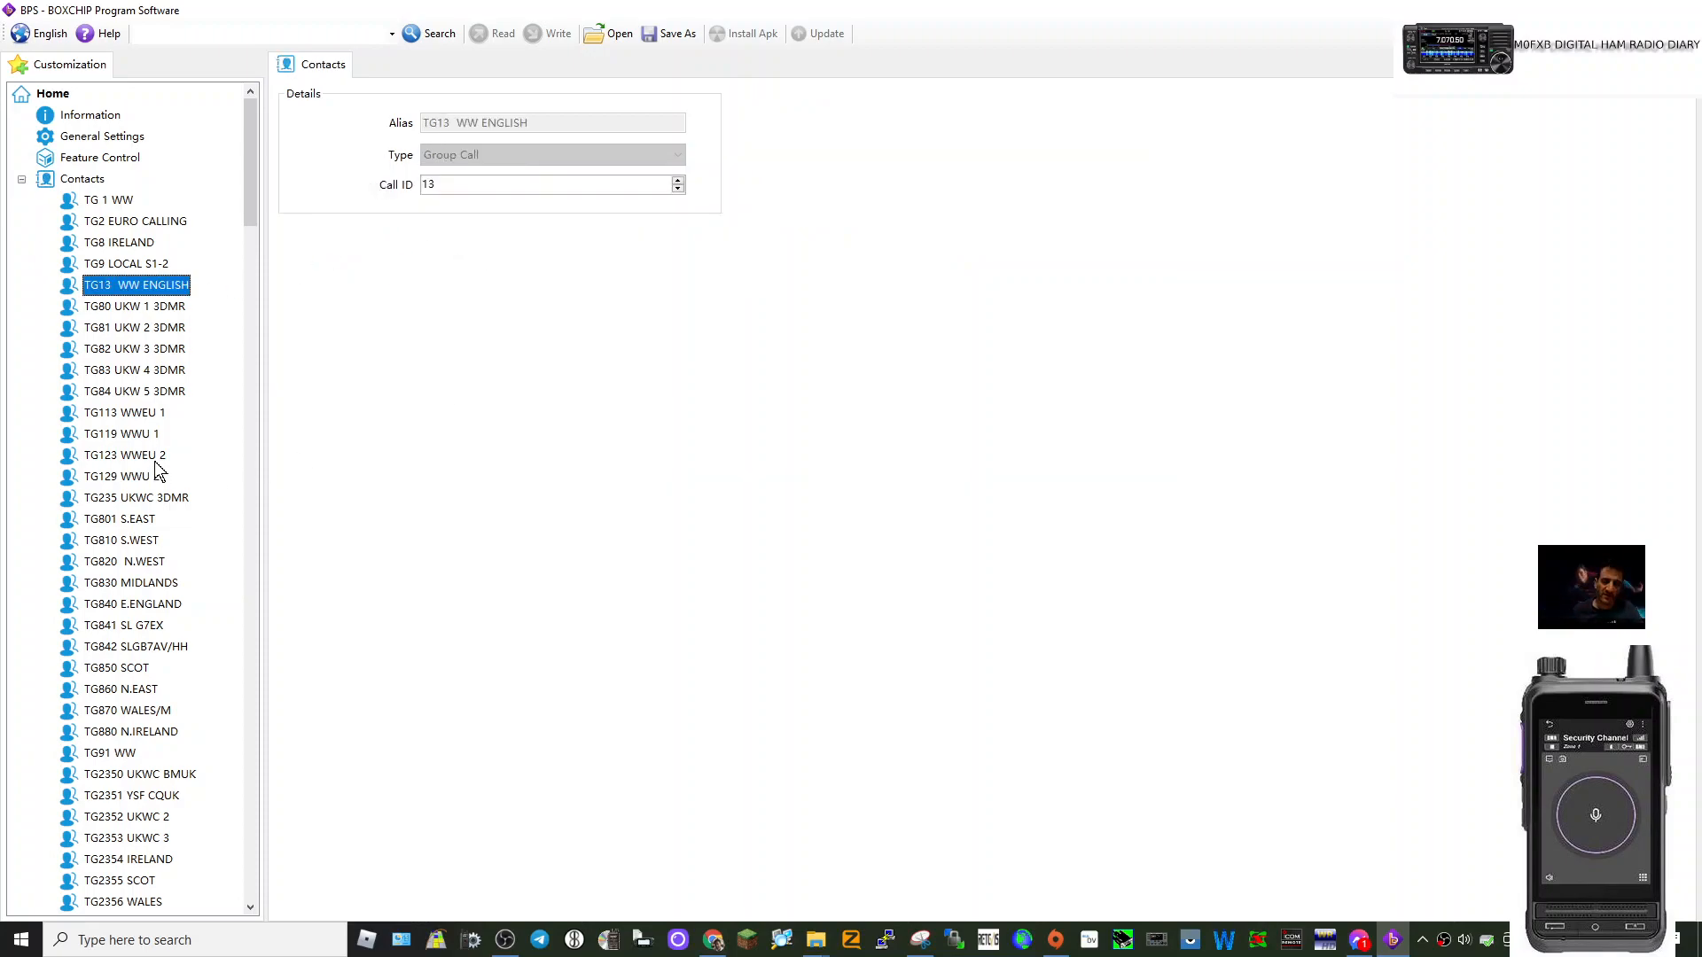
scroll(158, 457, "down", 20)
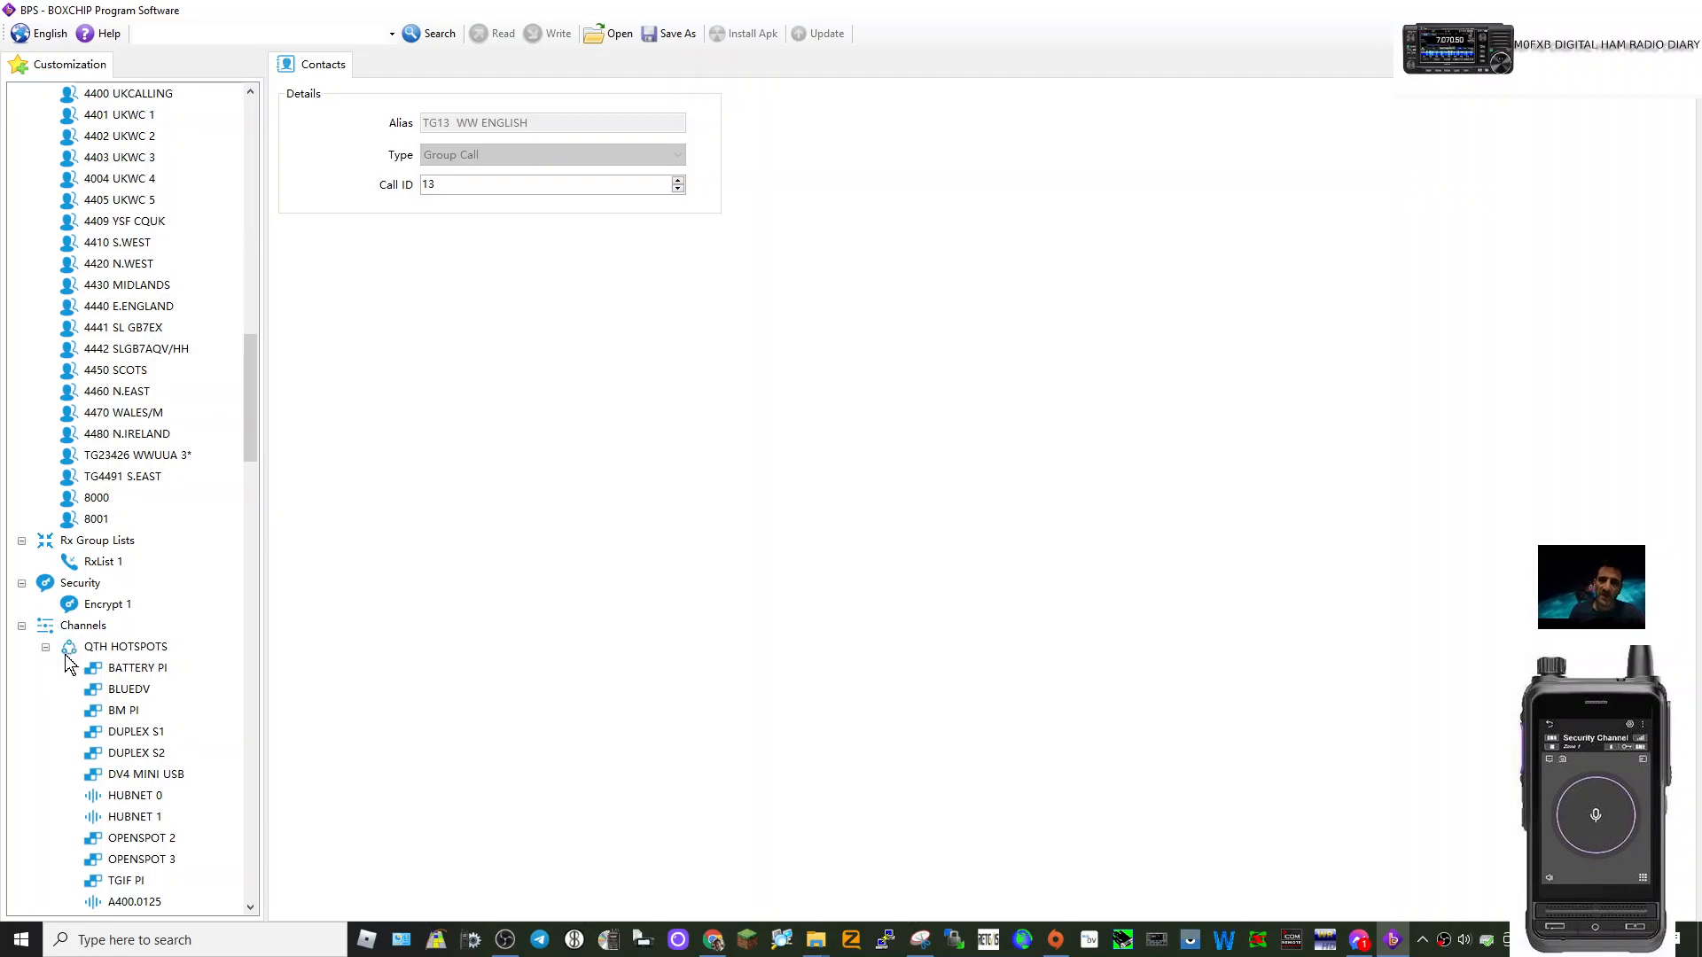
right_click(169, 648)
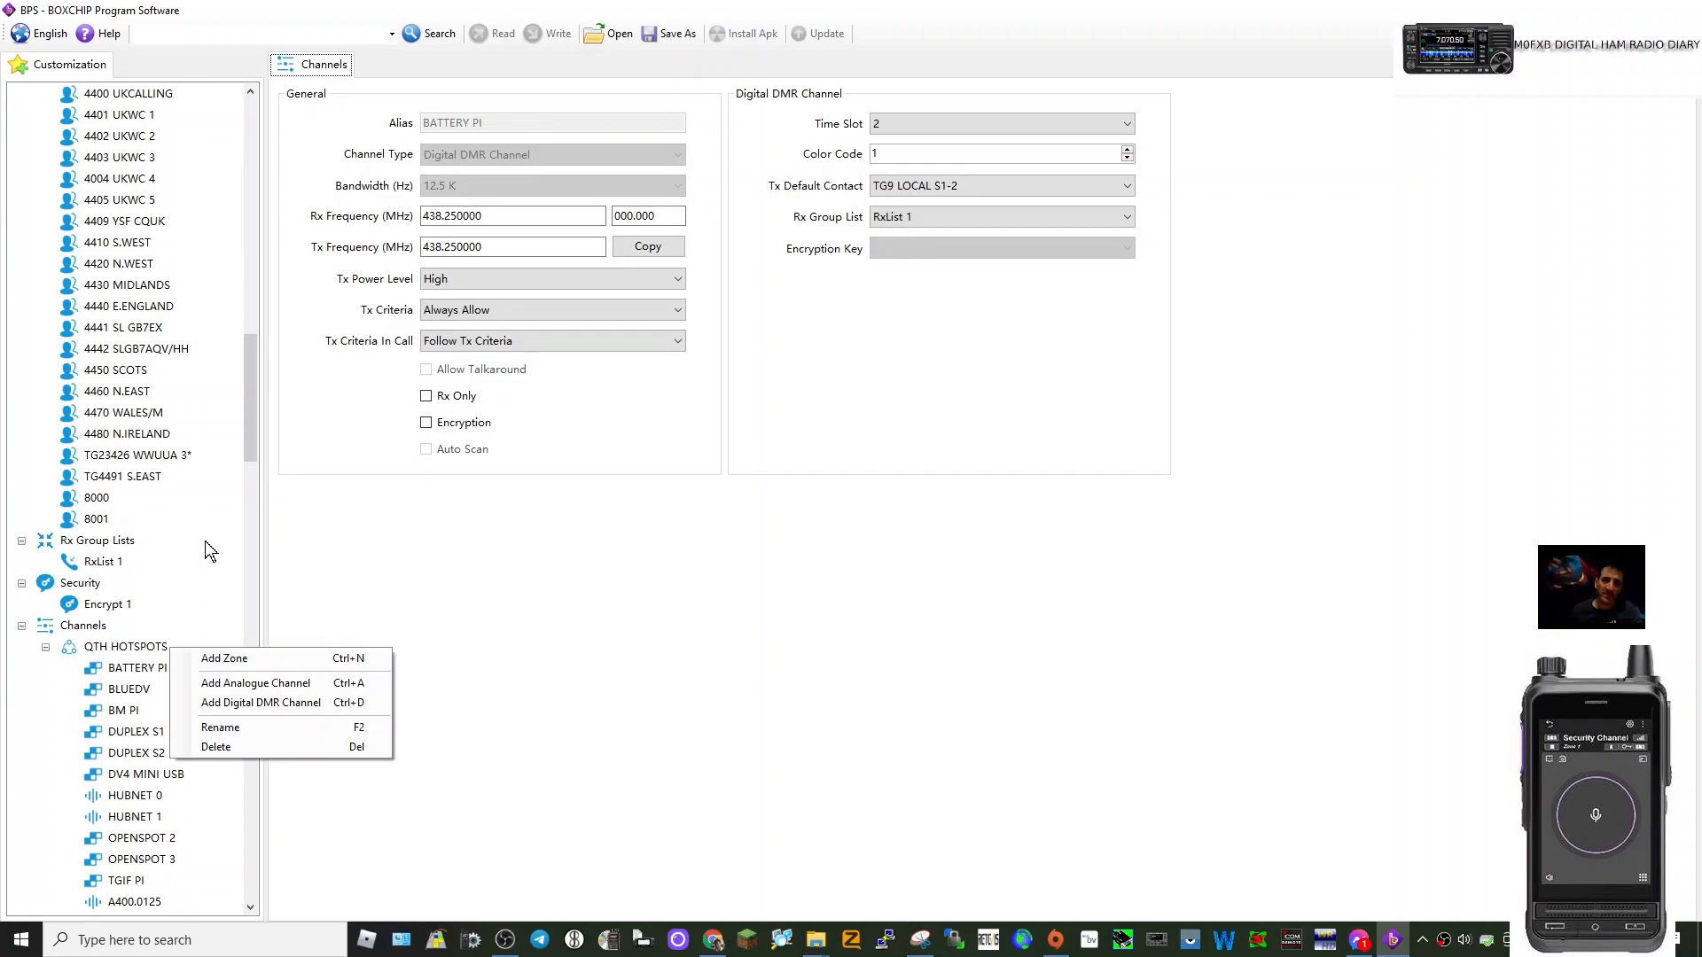
left_click(76, 652)
scroll(232, 574, "down", 3)
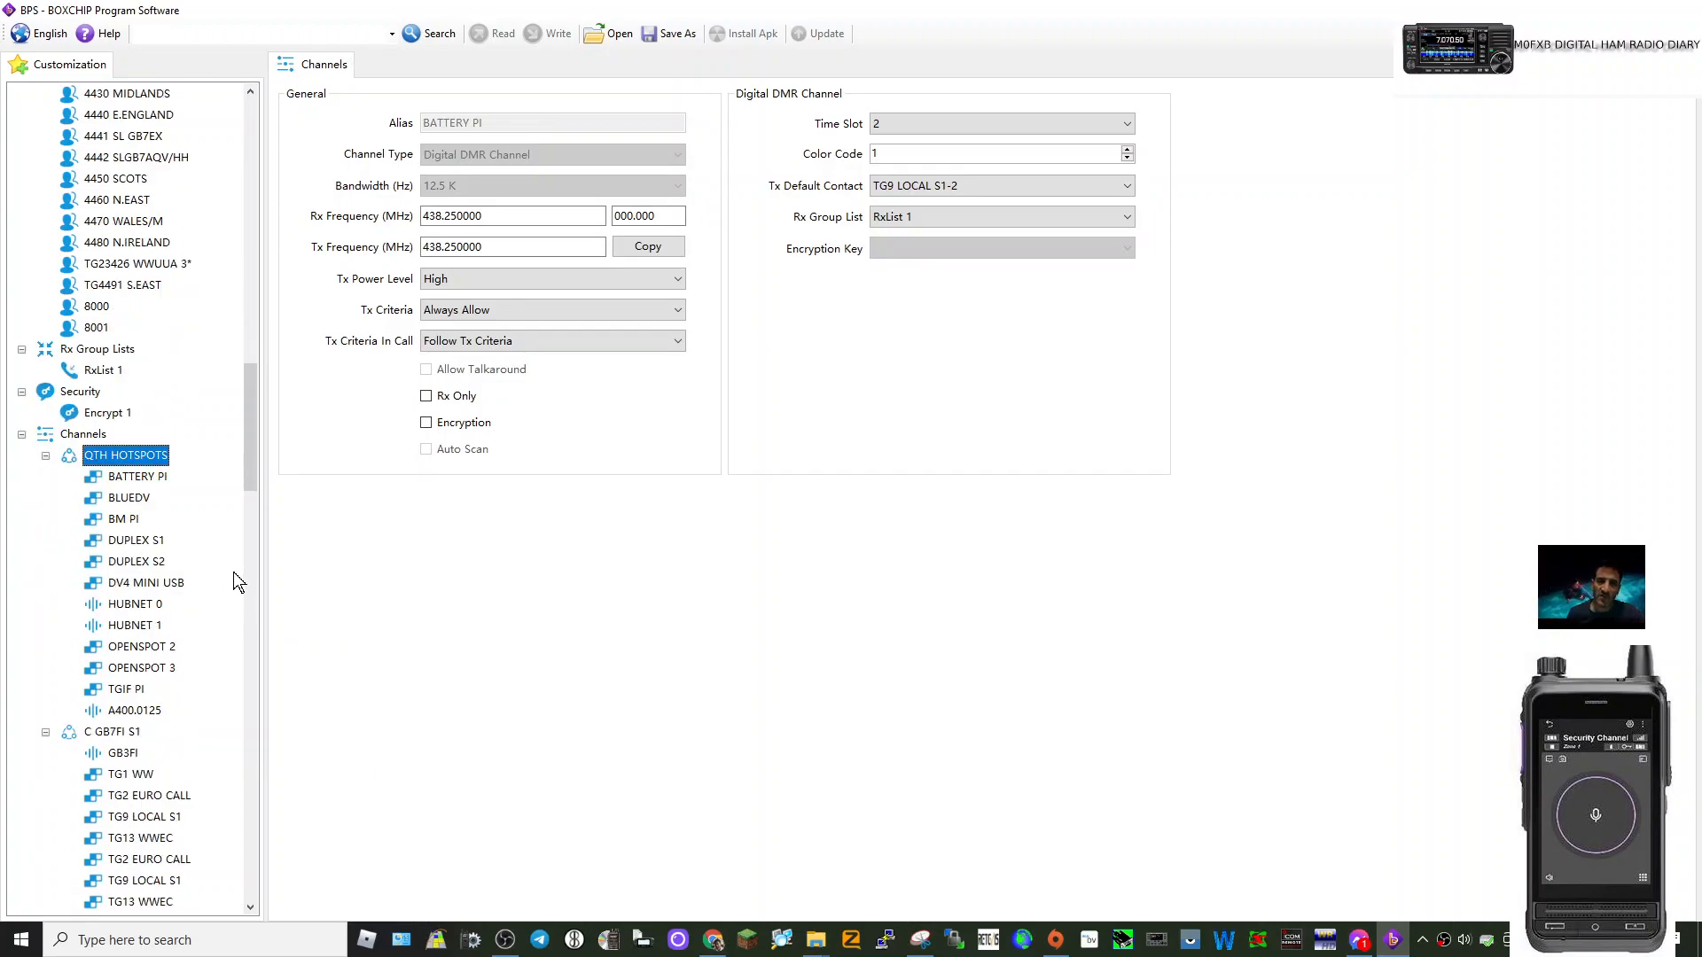
right_click(123, 502)
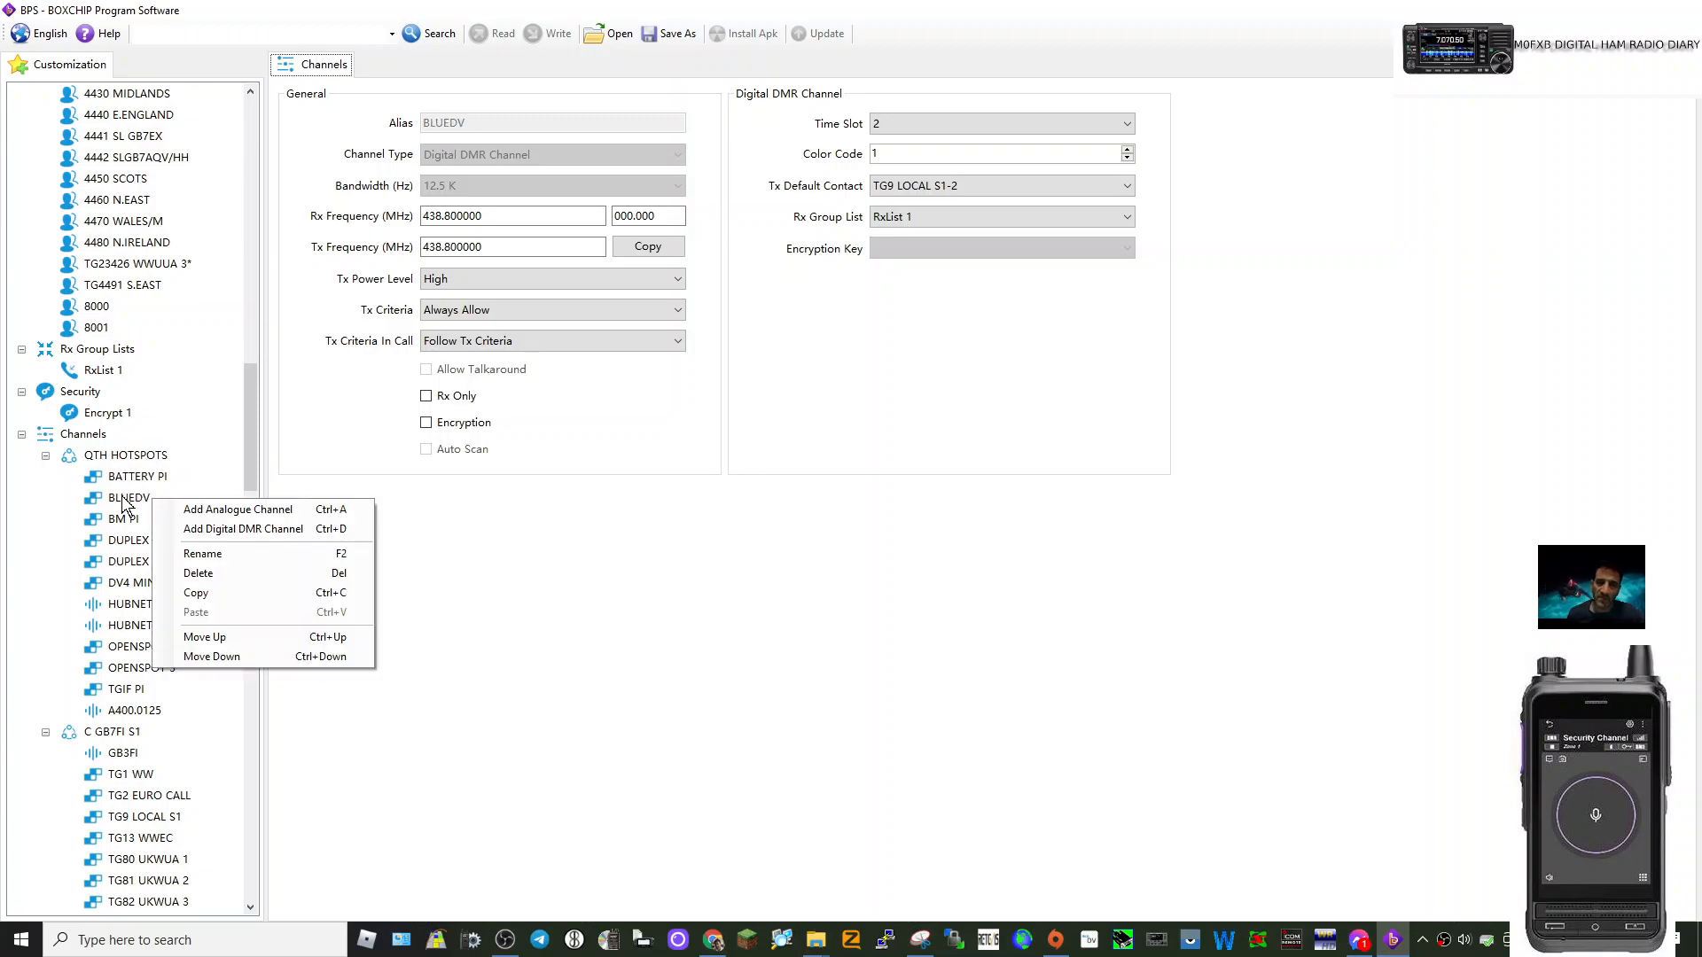
Add a digital DMR channel D400.0125 to QTH HOTSPOTS and rename it 'hotspo66'.
left_click(229, 530)
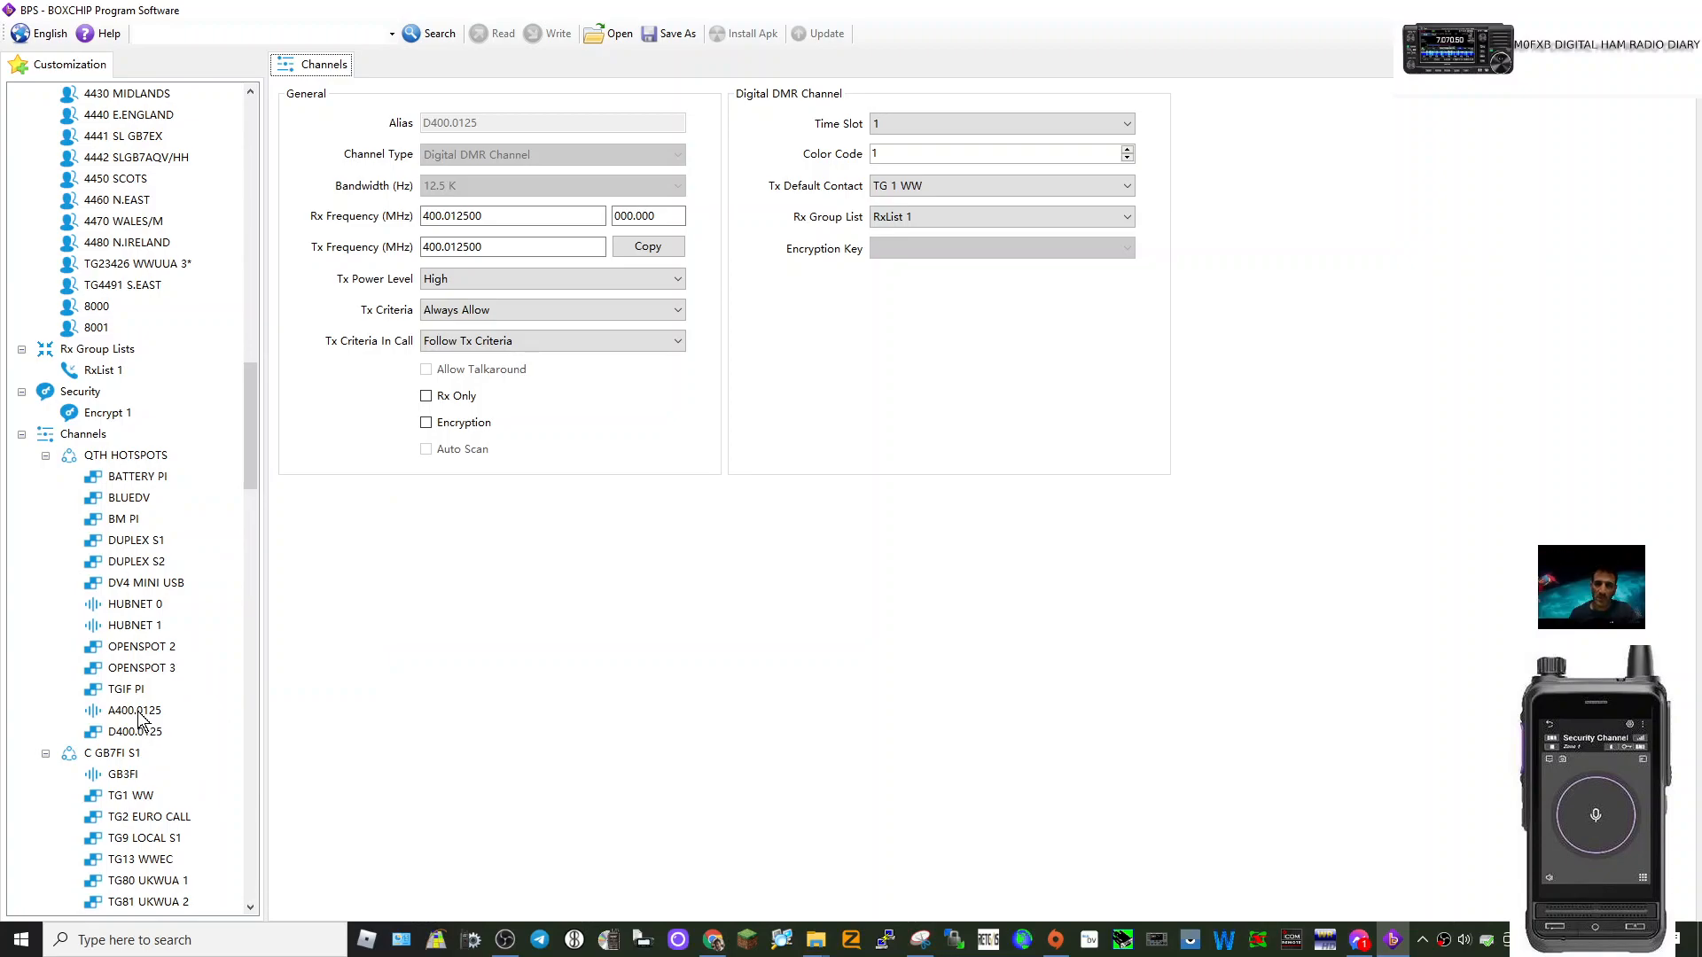
left_click(145, 733)
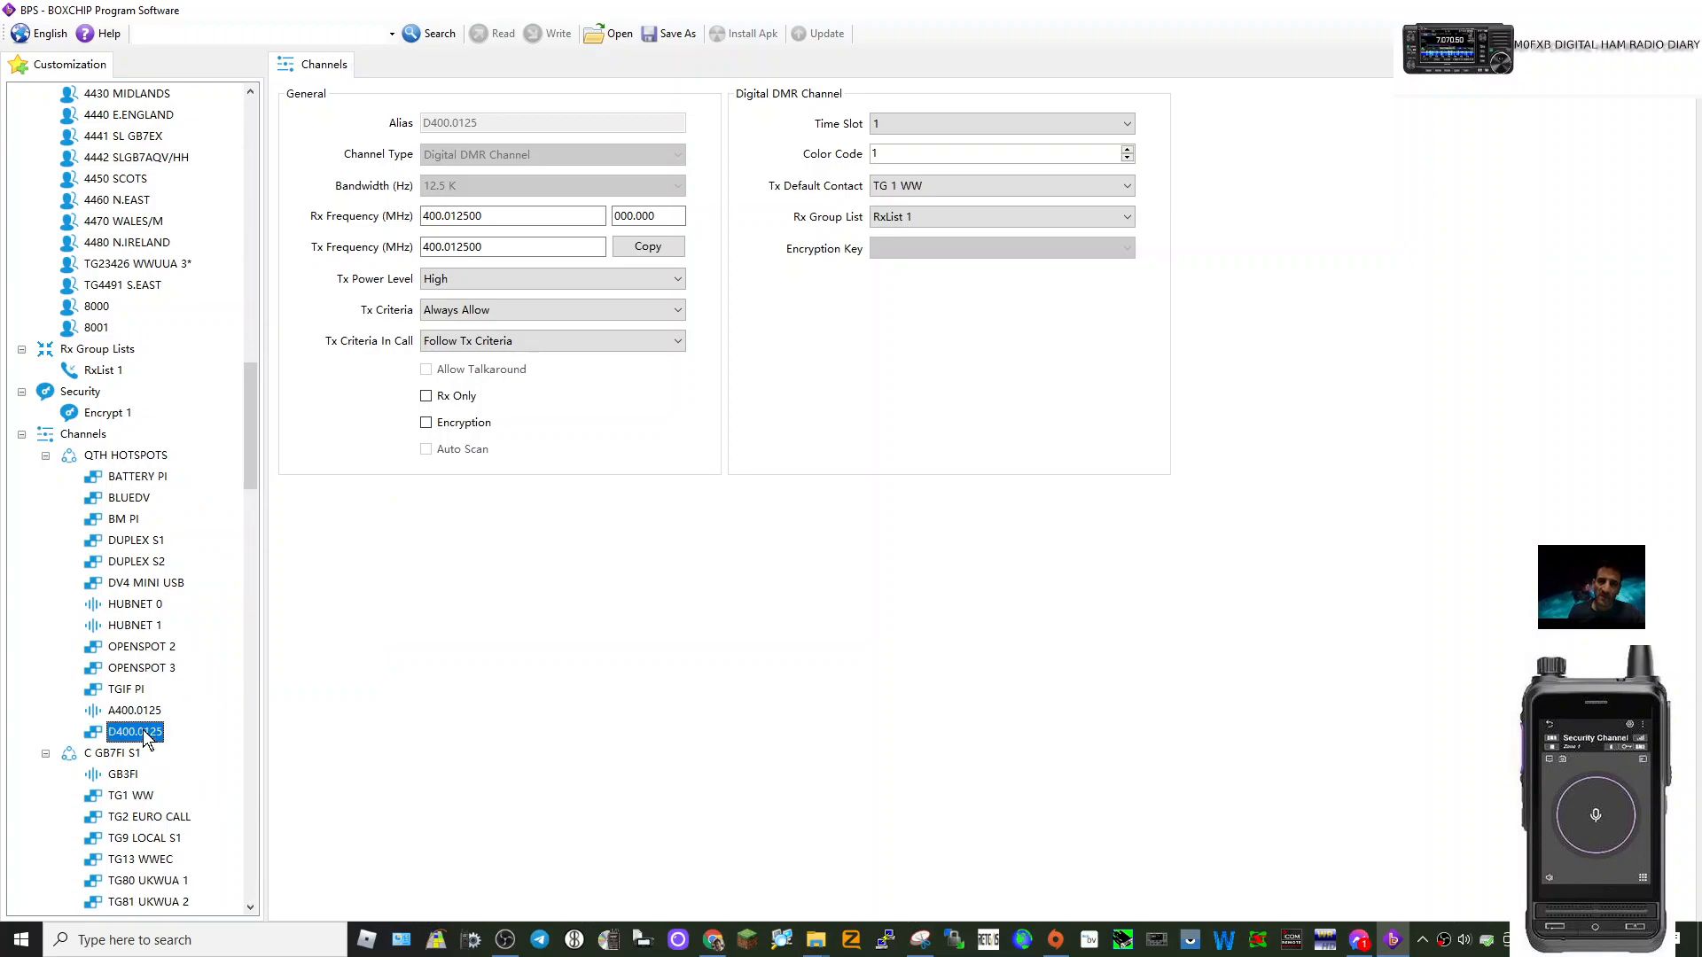
right_click(146, 739)
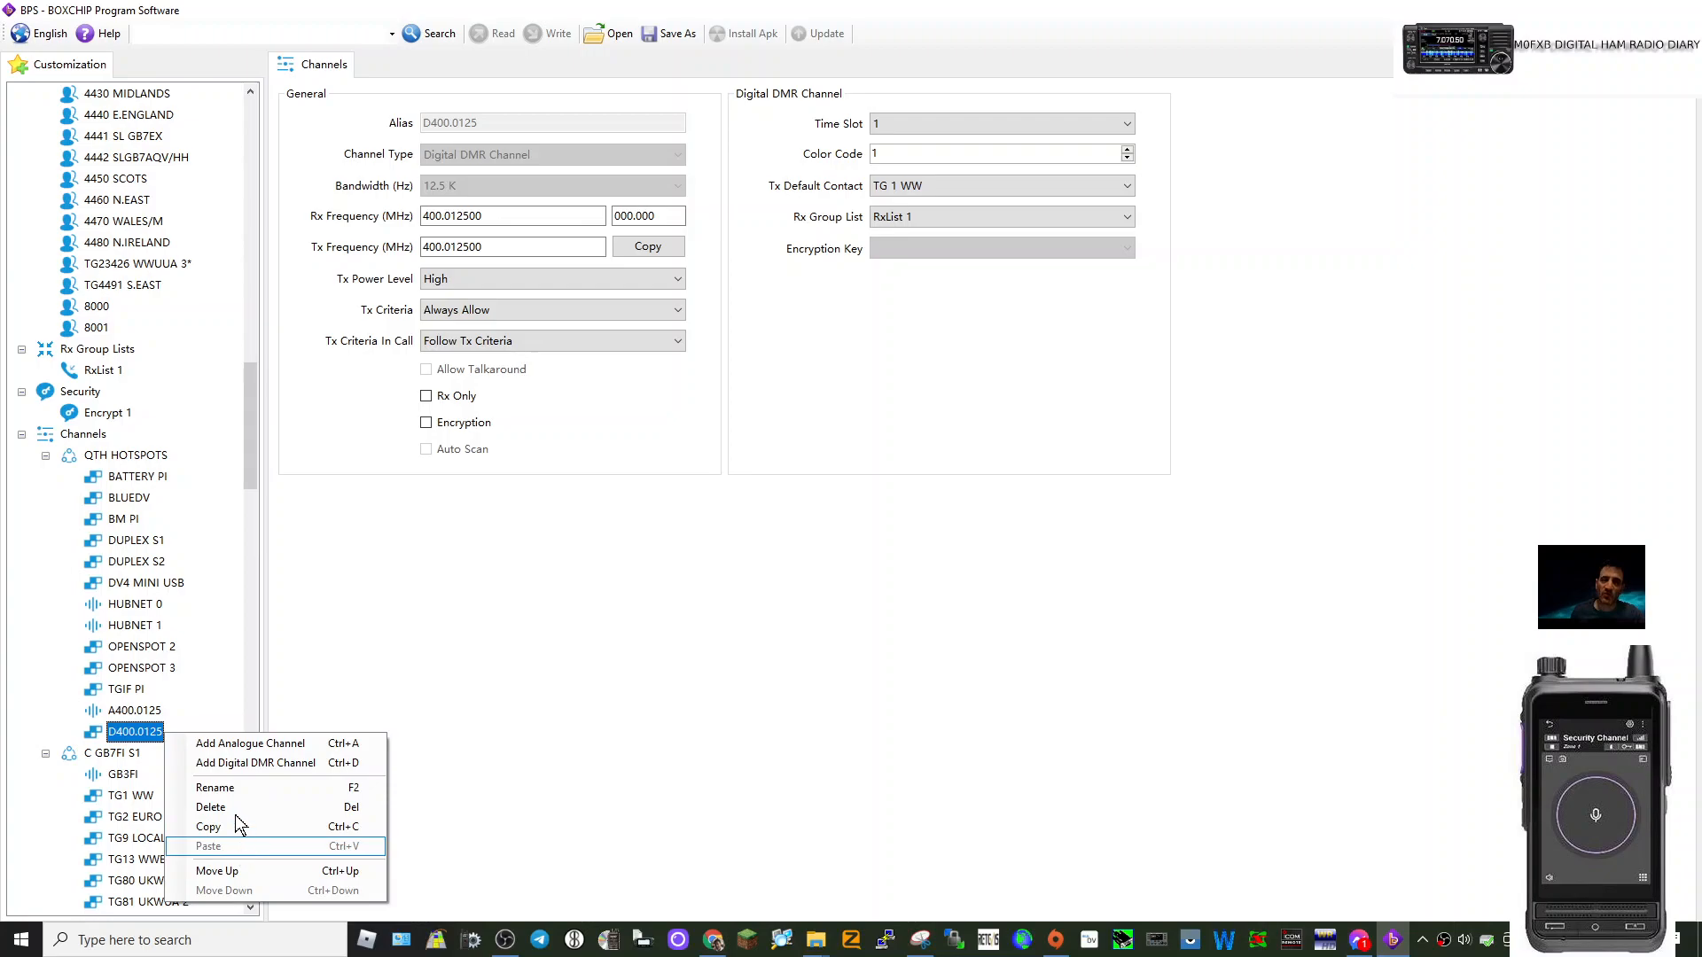
left_click(213, 788)
type("hotspo66")
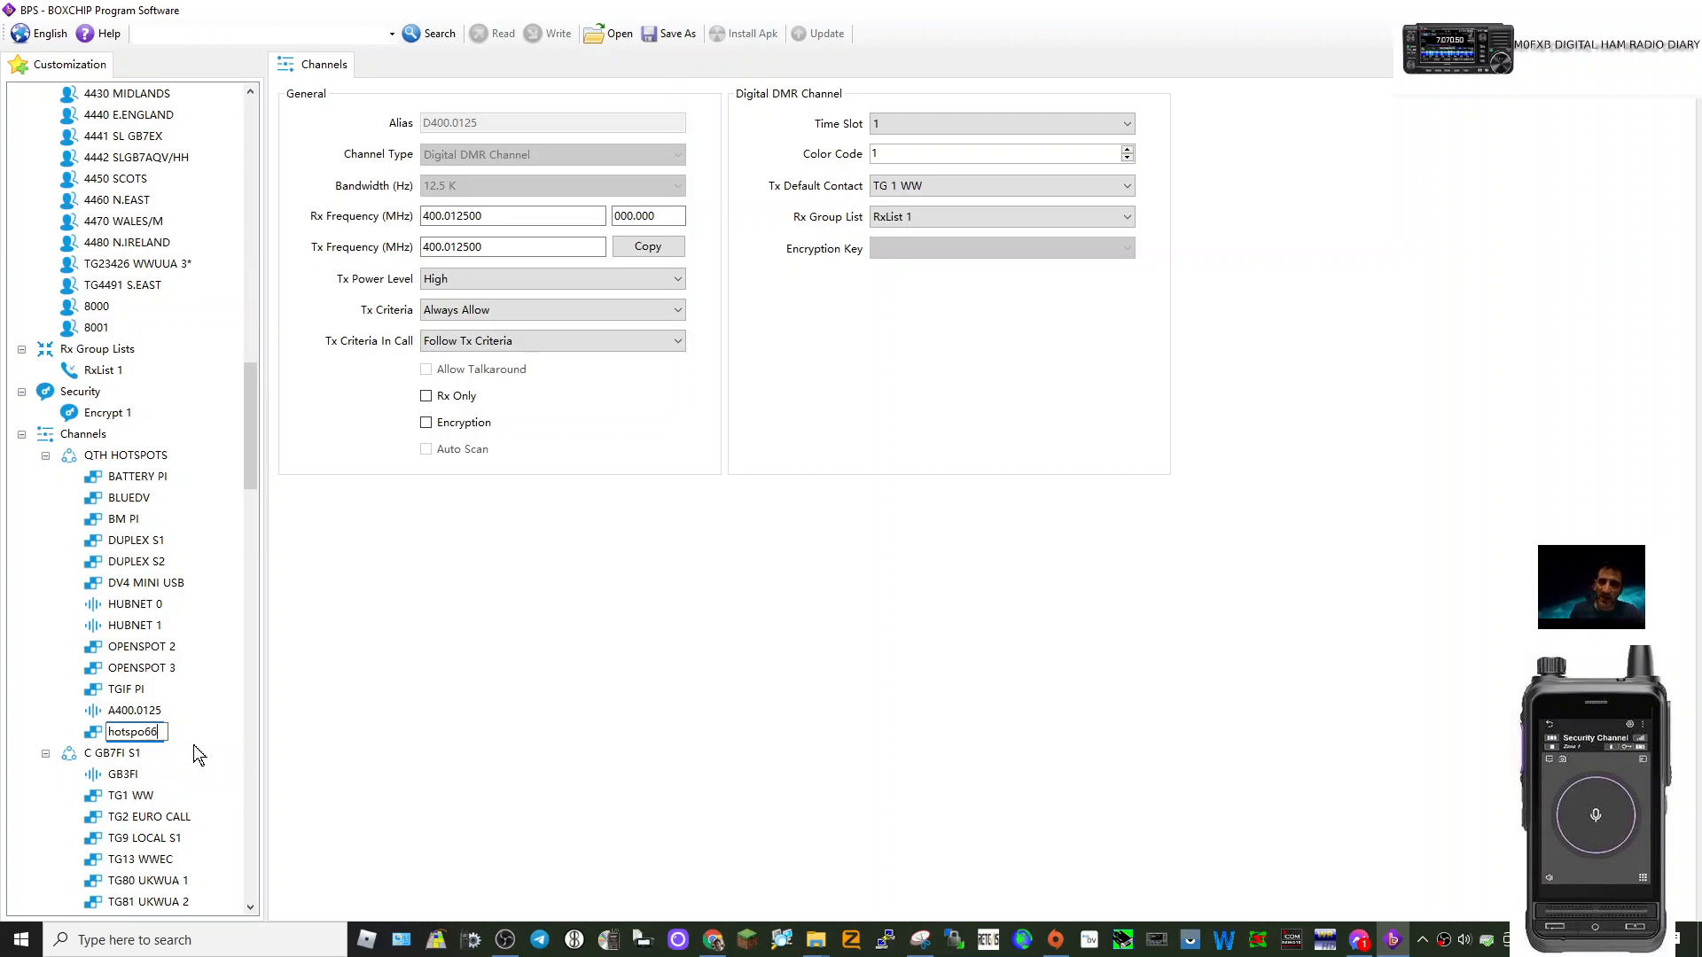
key("Return")
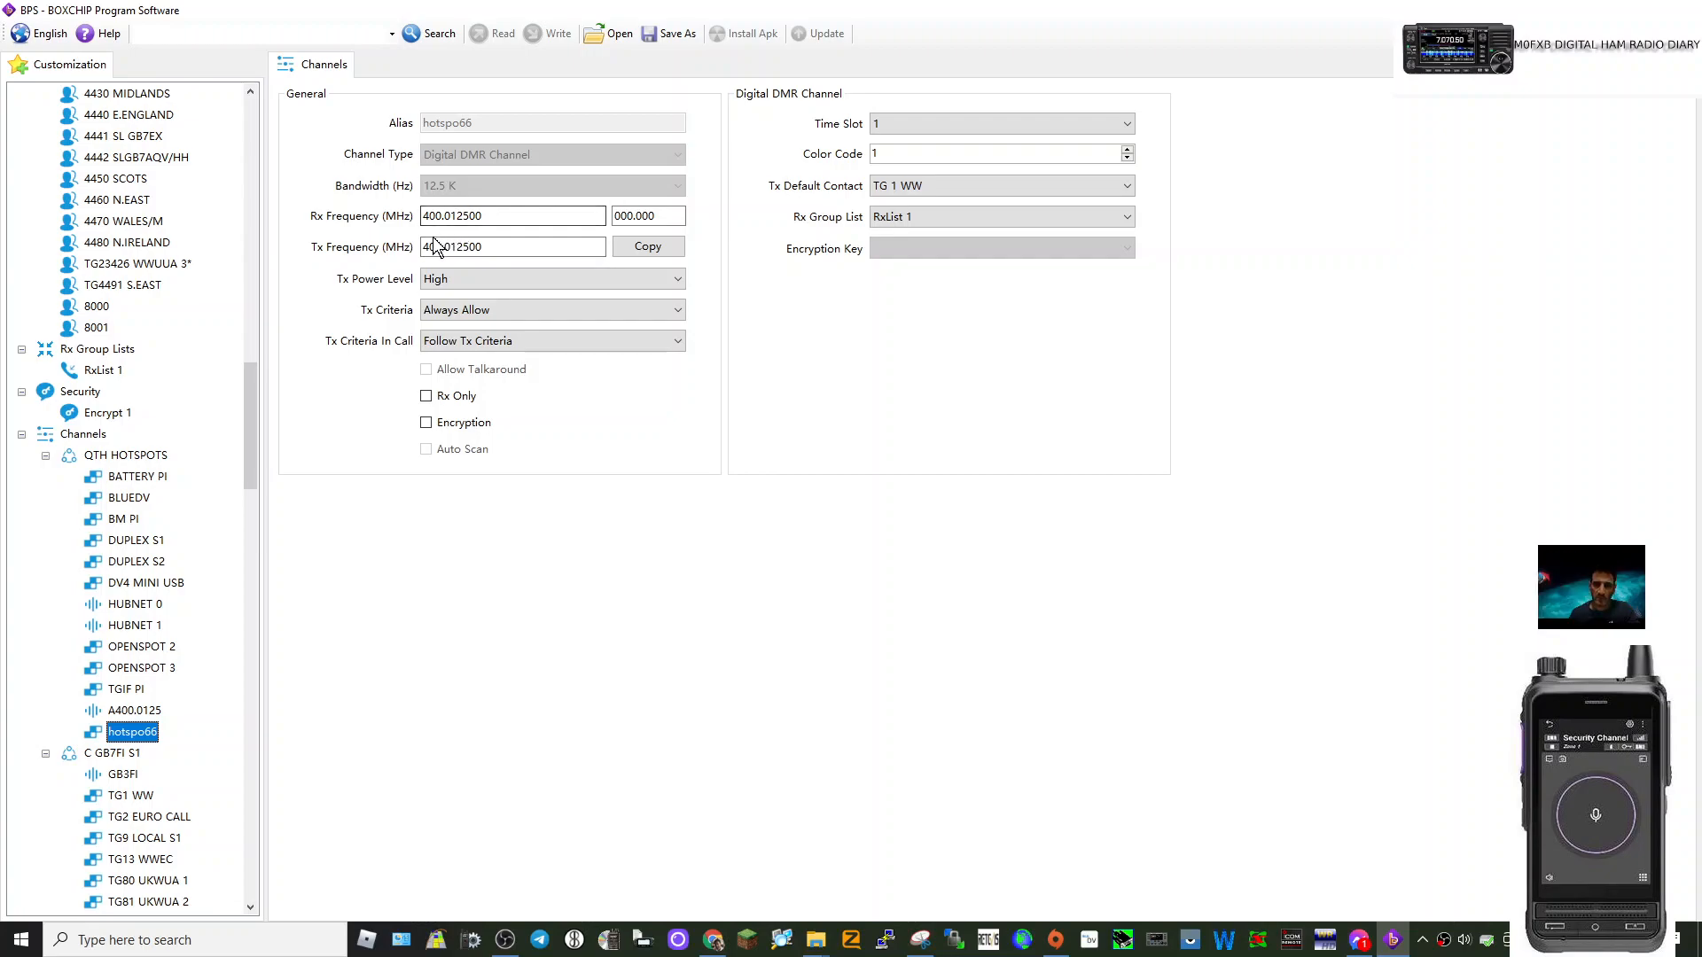
Give hotspo66 Low transmit power, default contact TG235 UKWC 3DMR and time slot 2.
left_click(681, 279)
left_click(511, 297)
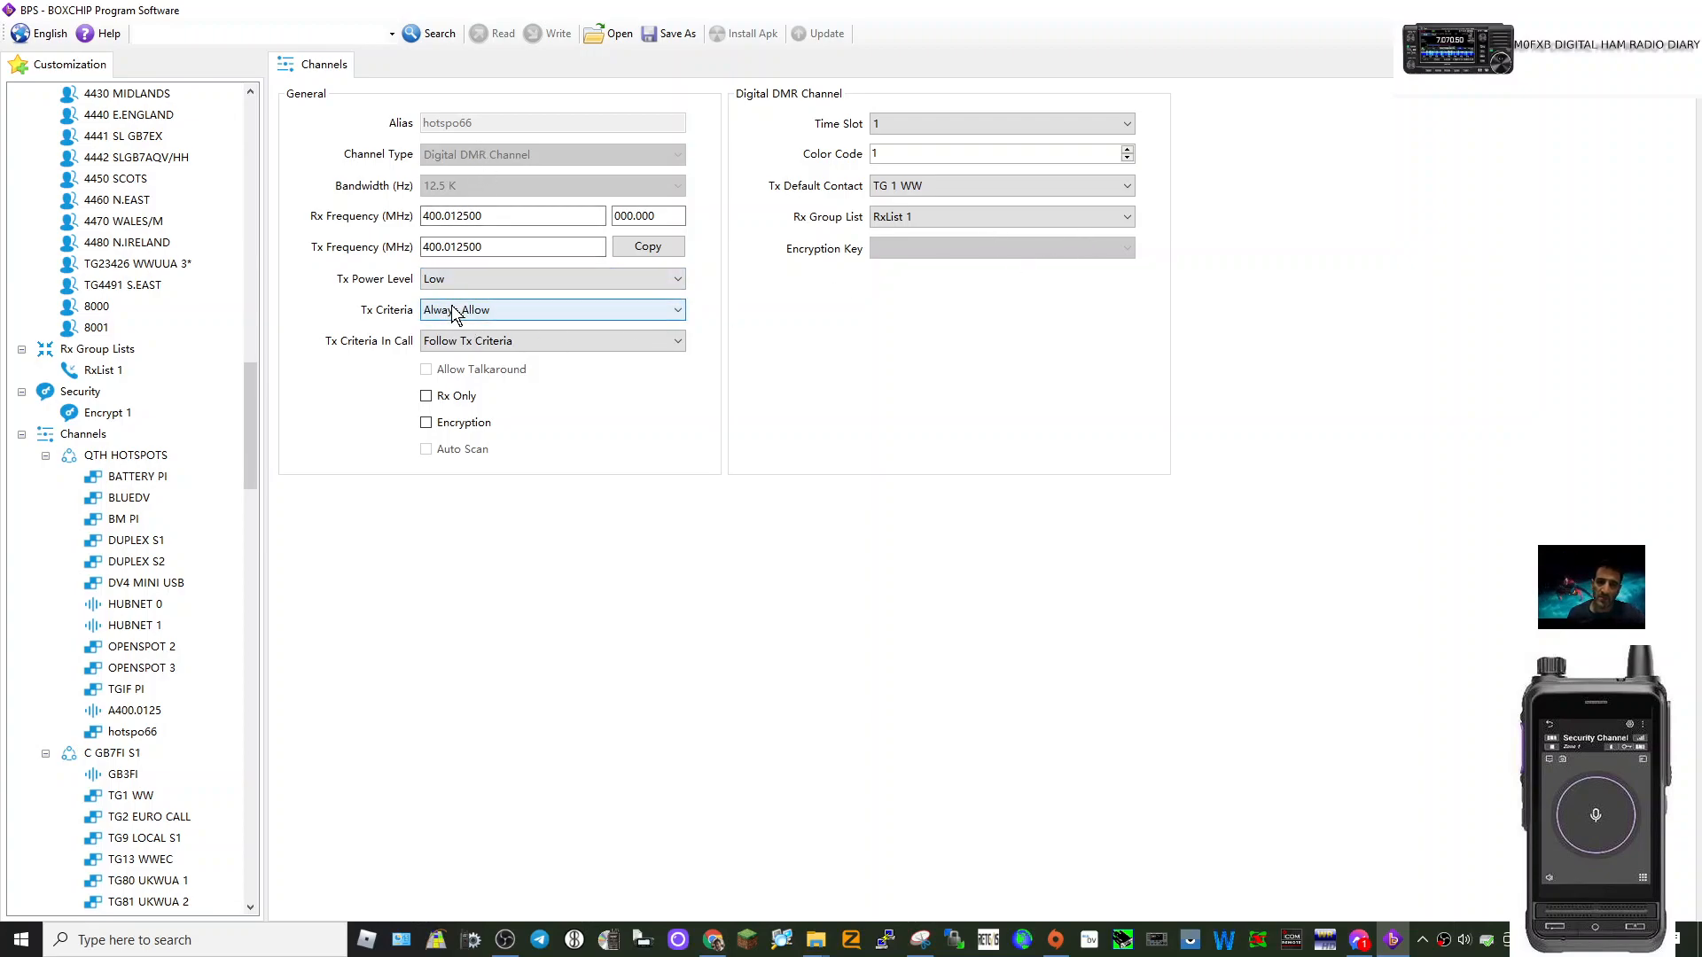
left_click(1128, 188)
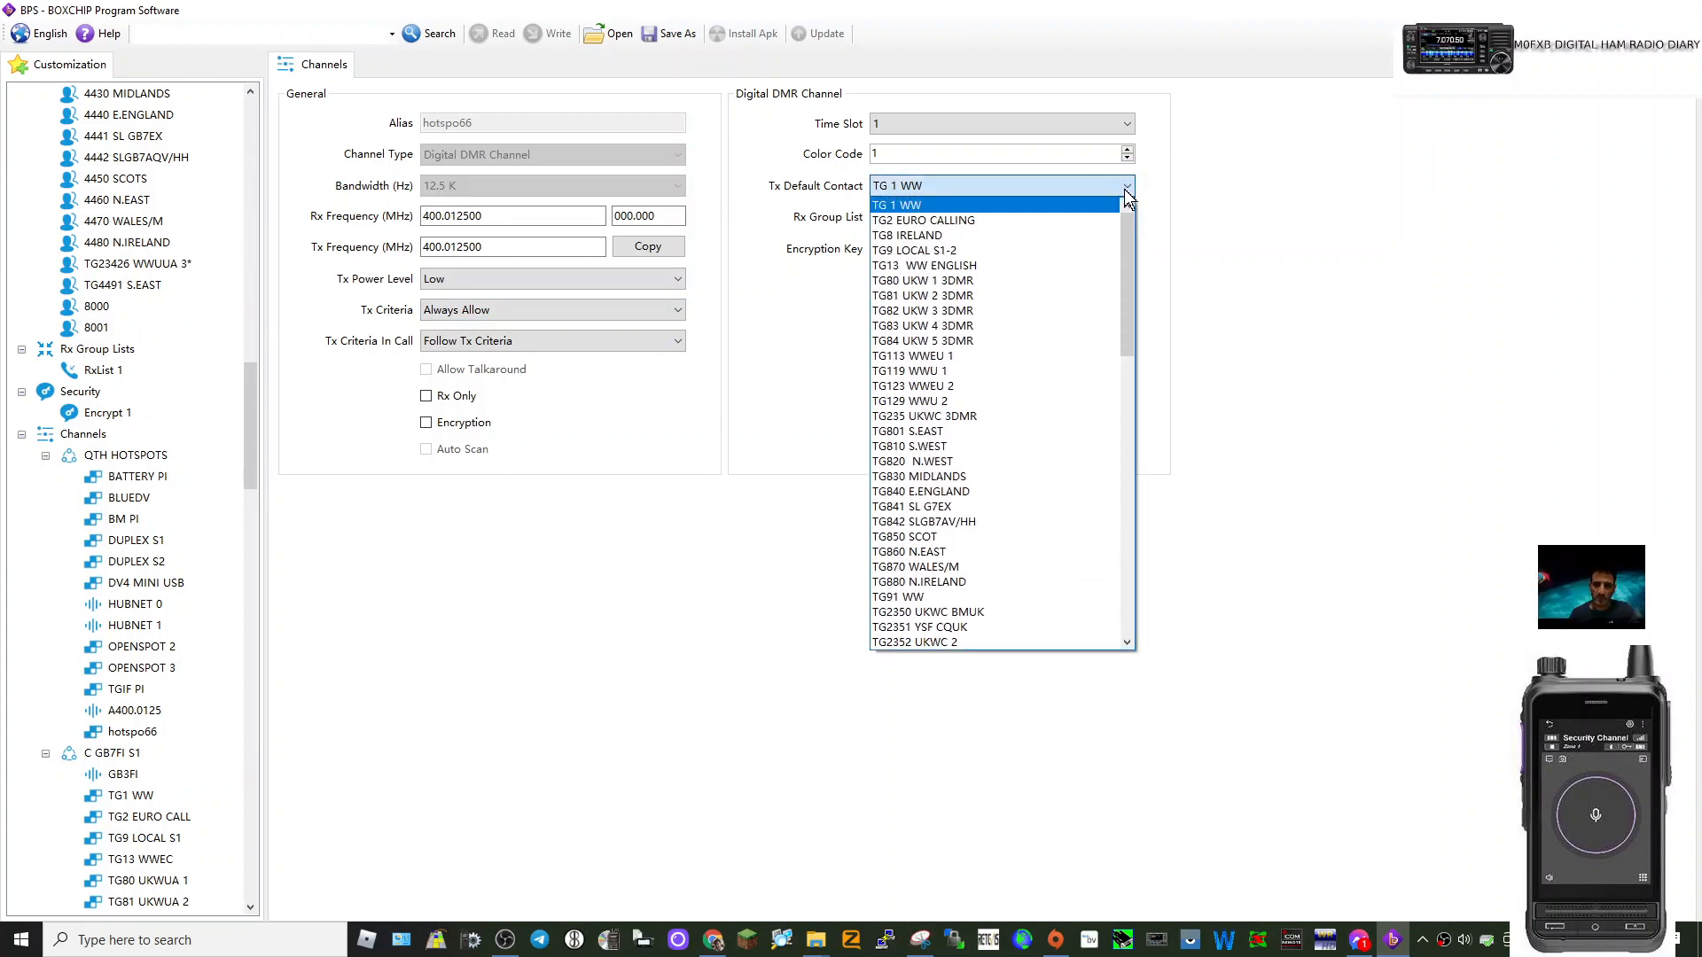
left_click(951, 416)
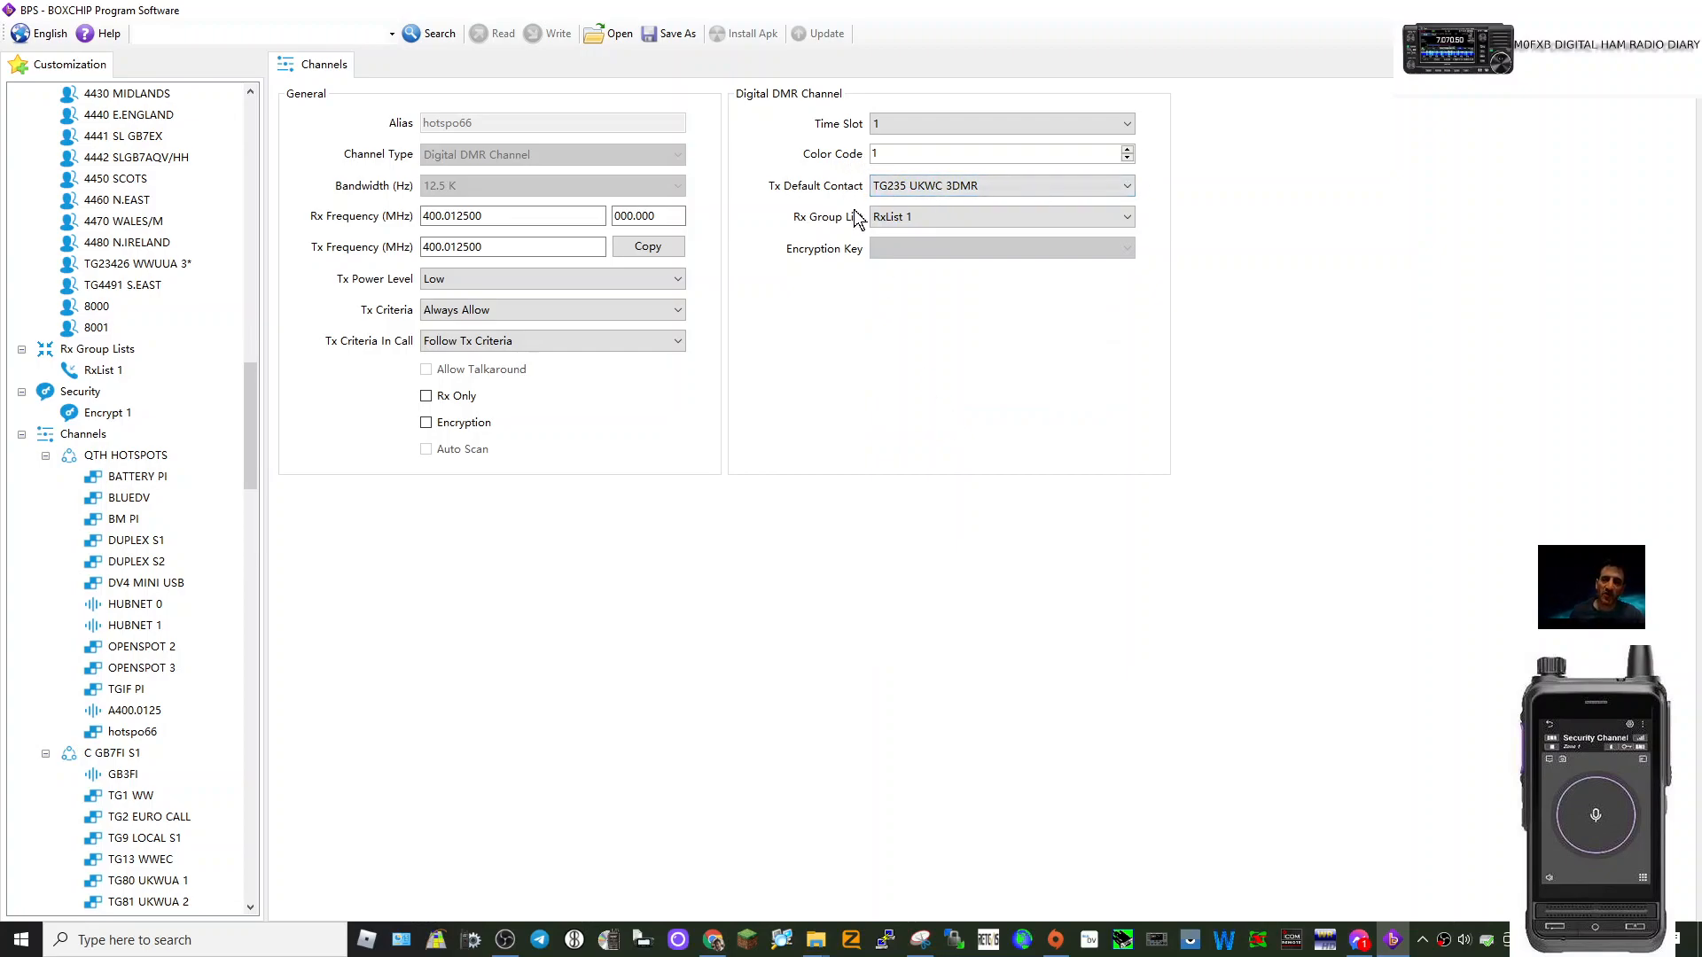
left_click(1122, 126)
left_click(978, 160)
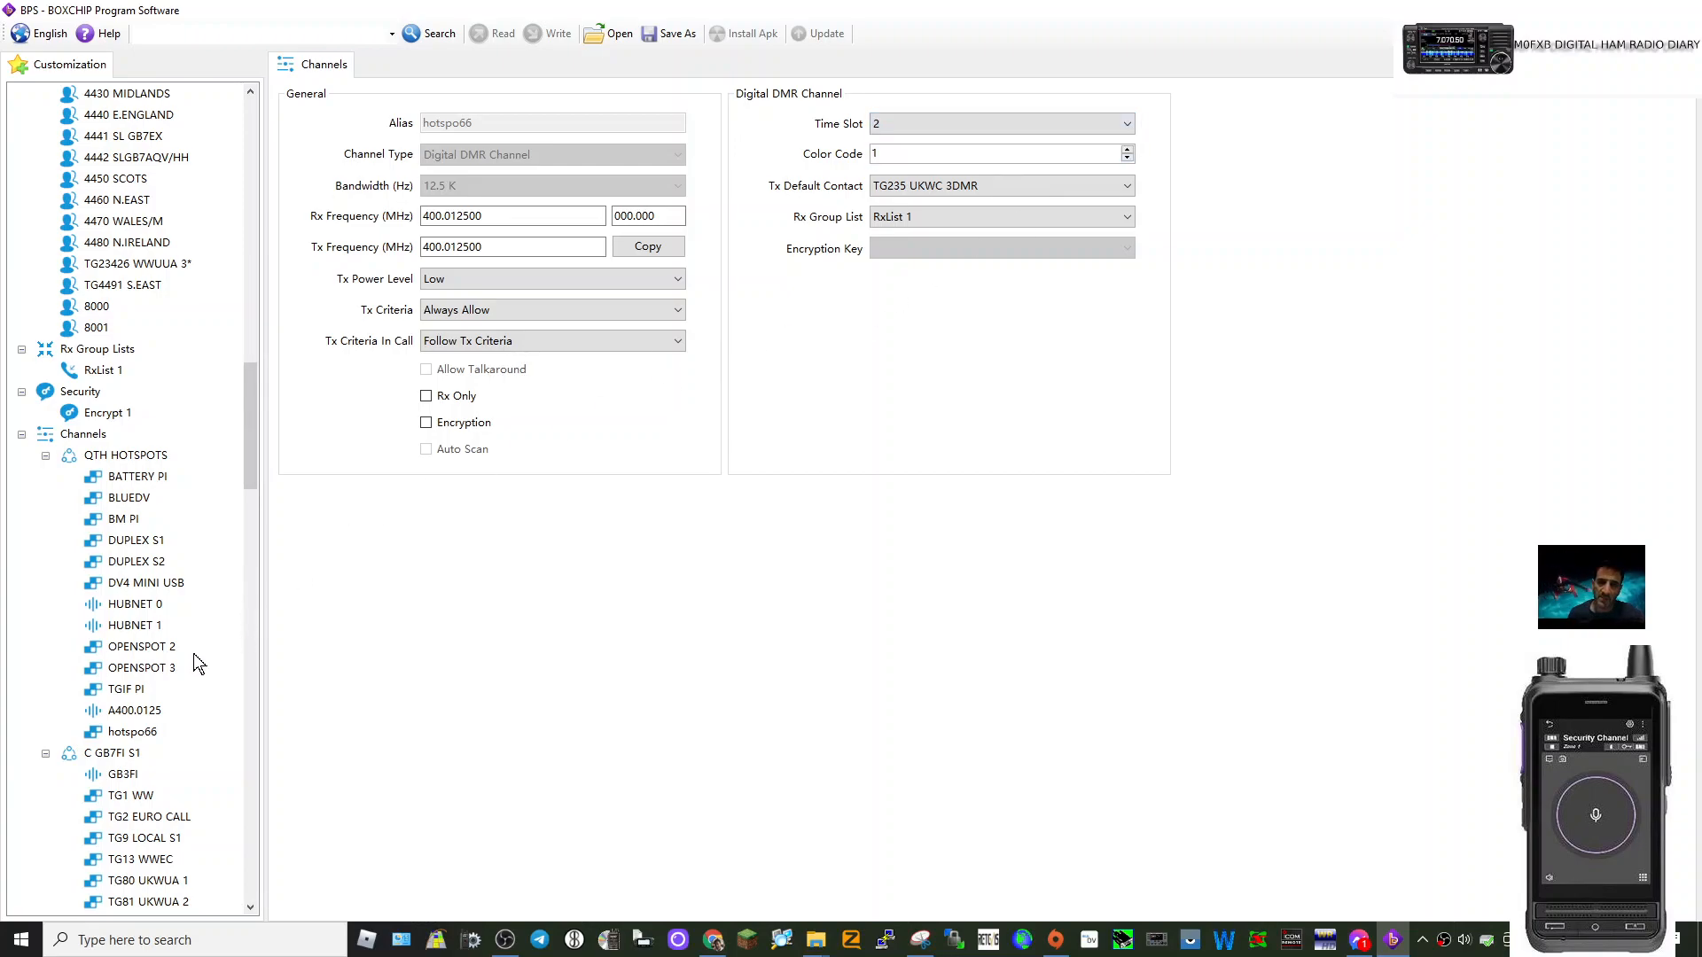
left_click(152, 734)
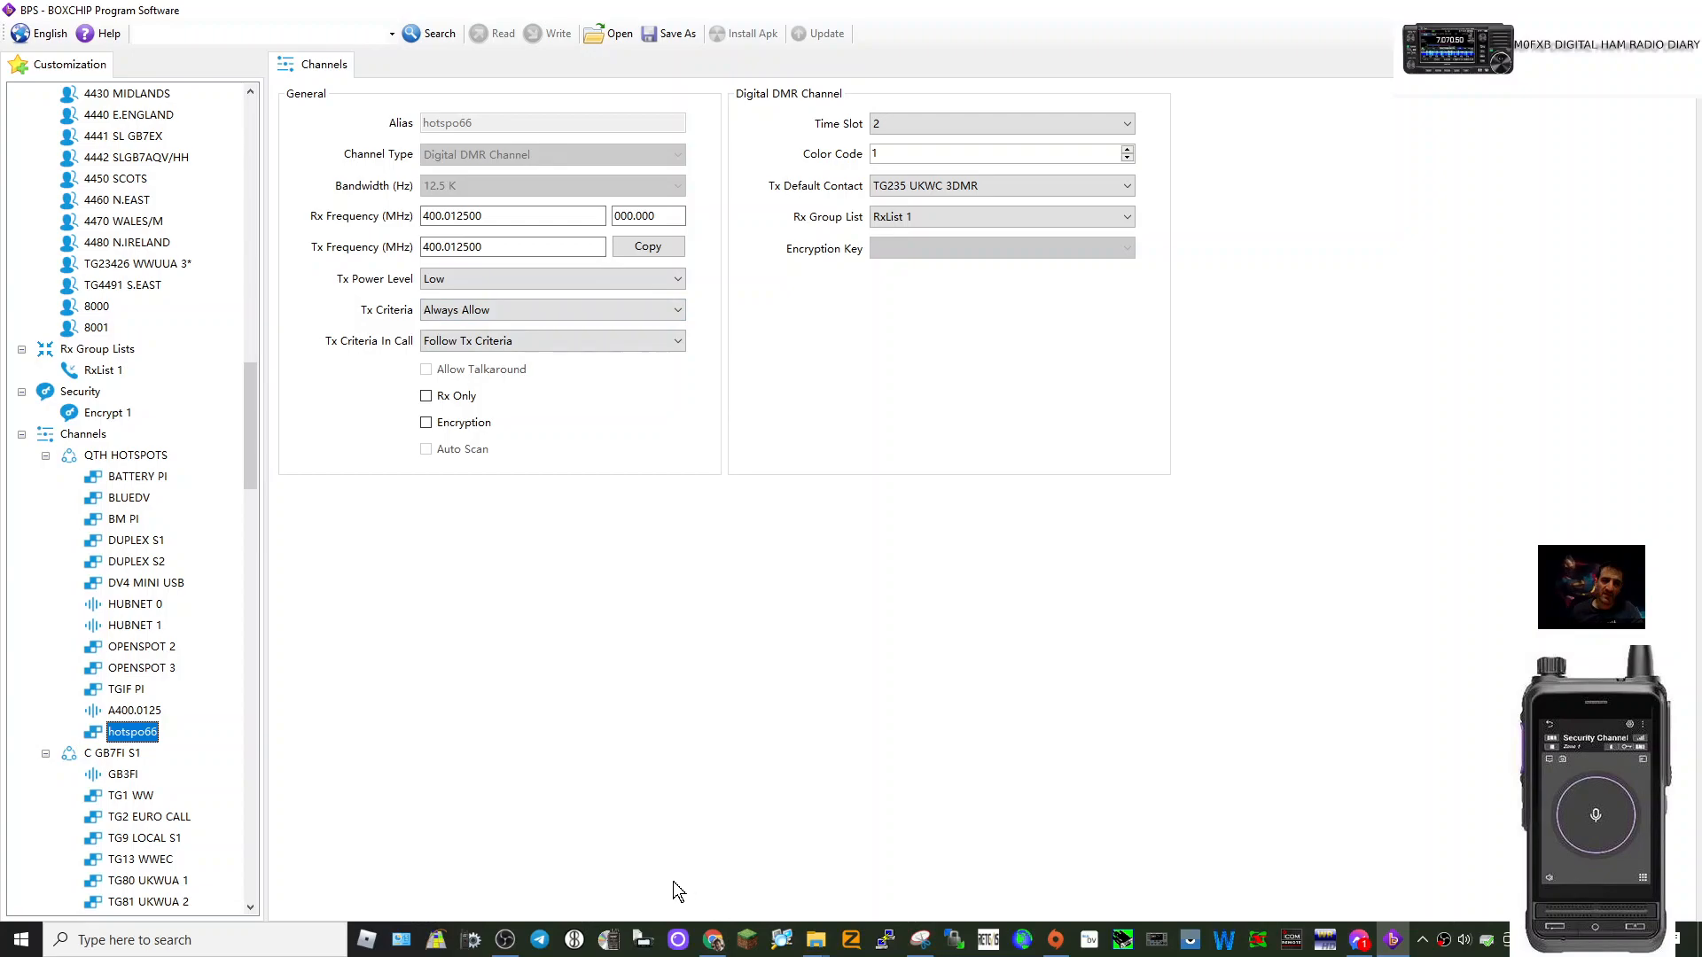
mouse_move(507, 947)
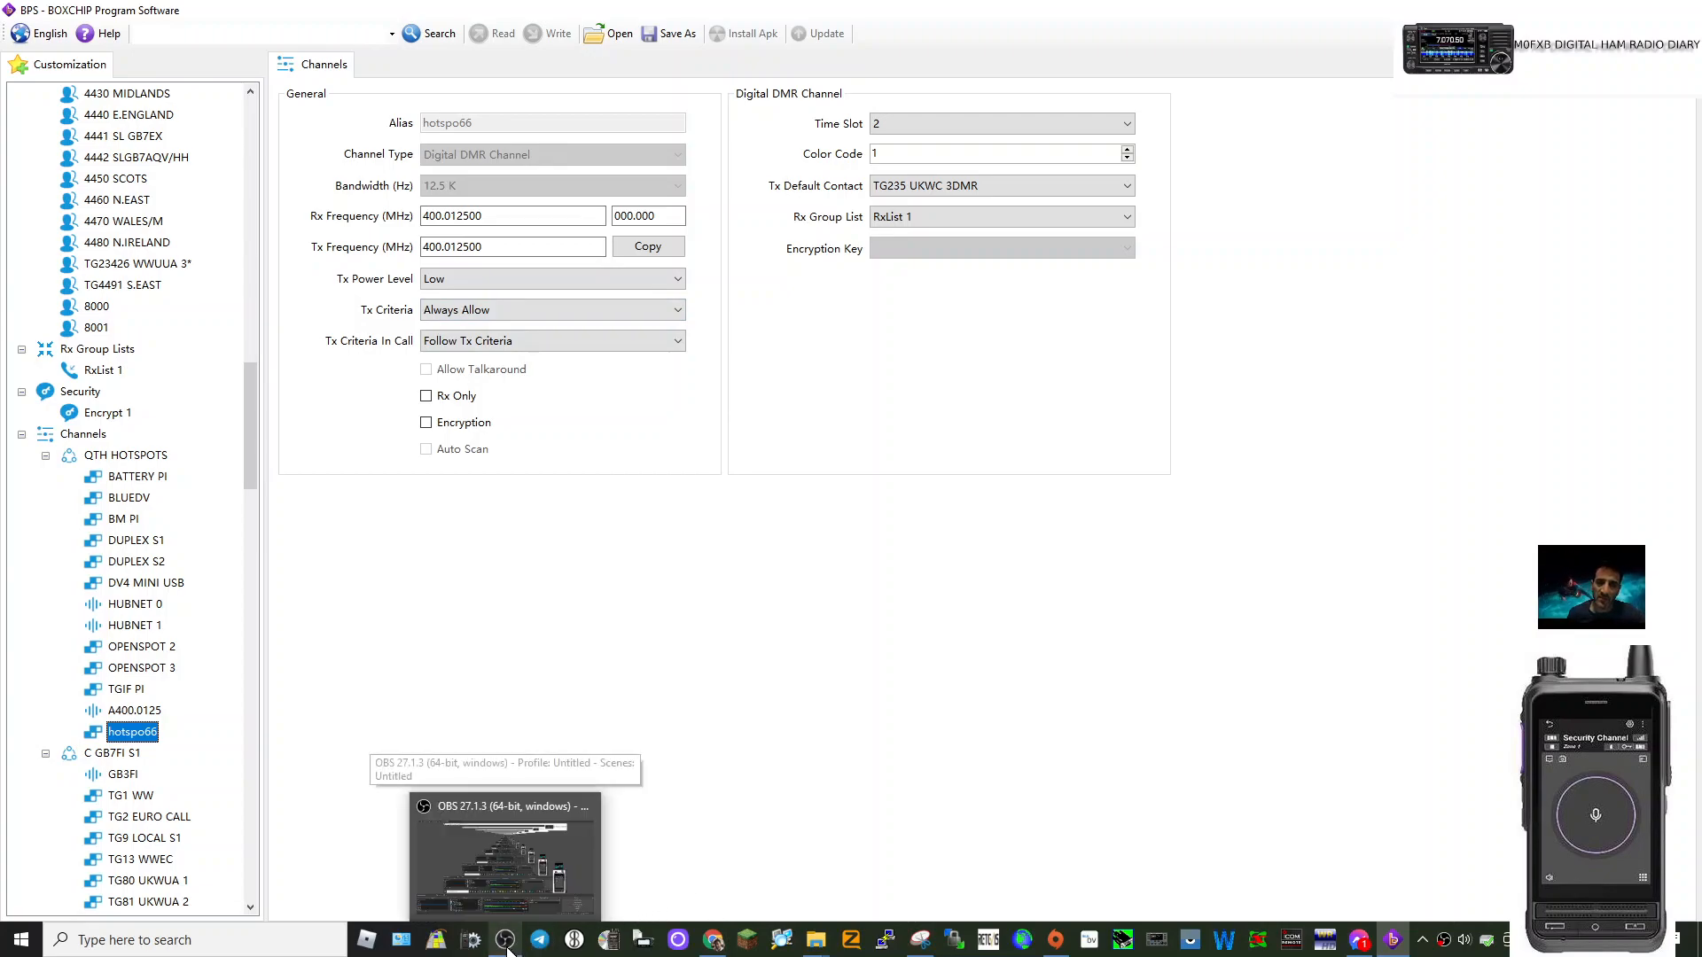